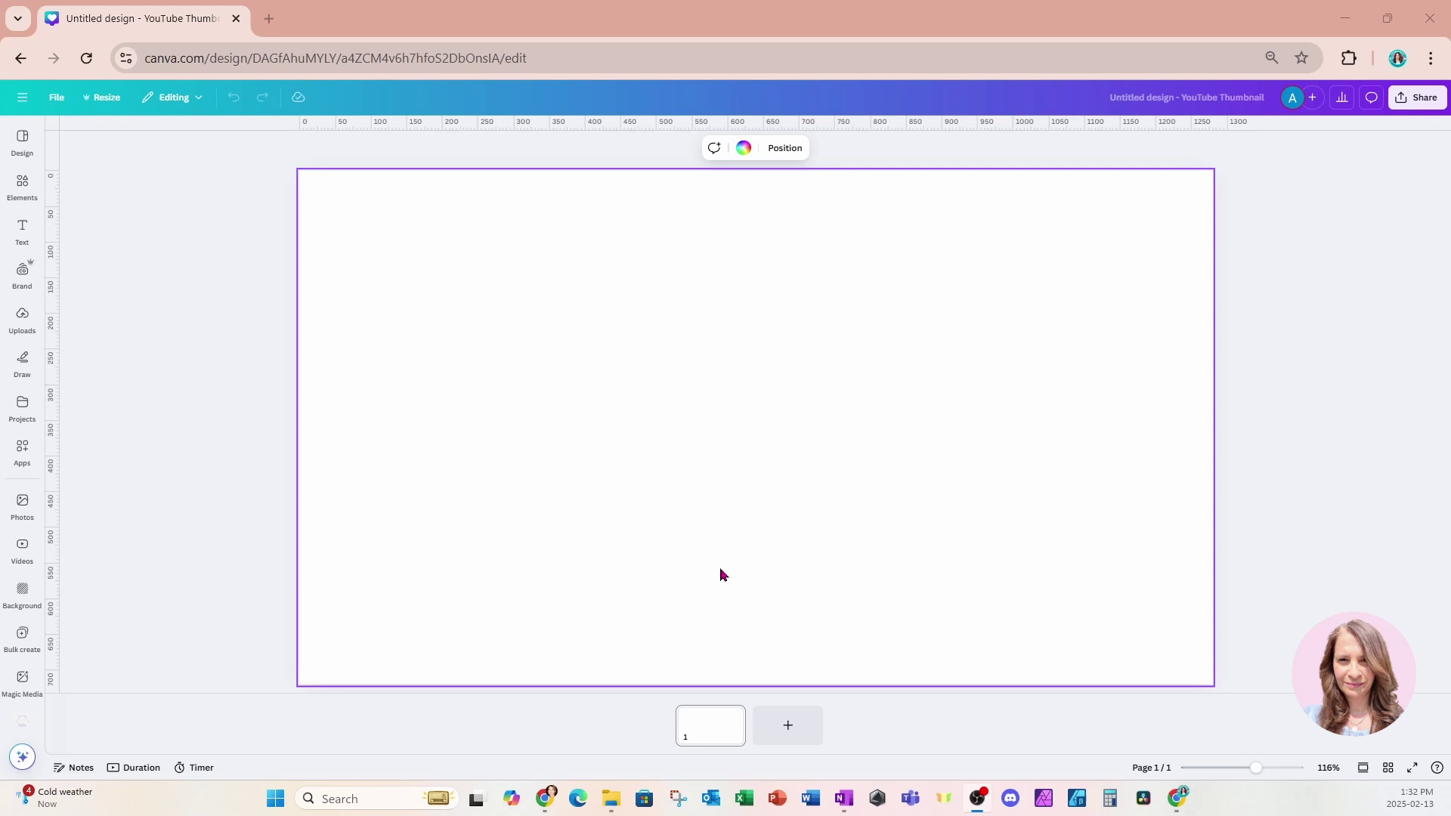
# Add a Body text box to the page and resize it to about font size 67.6
pyautogui.click(22, 230)
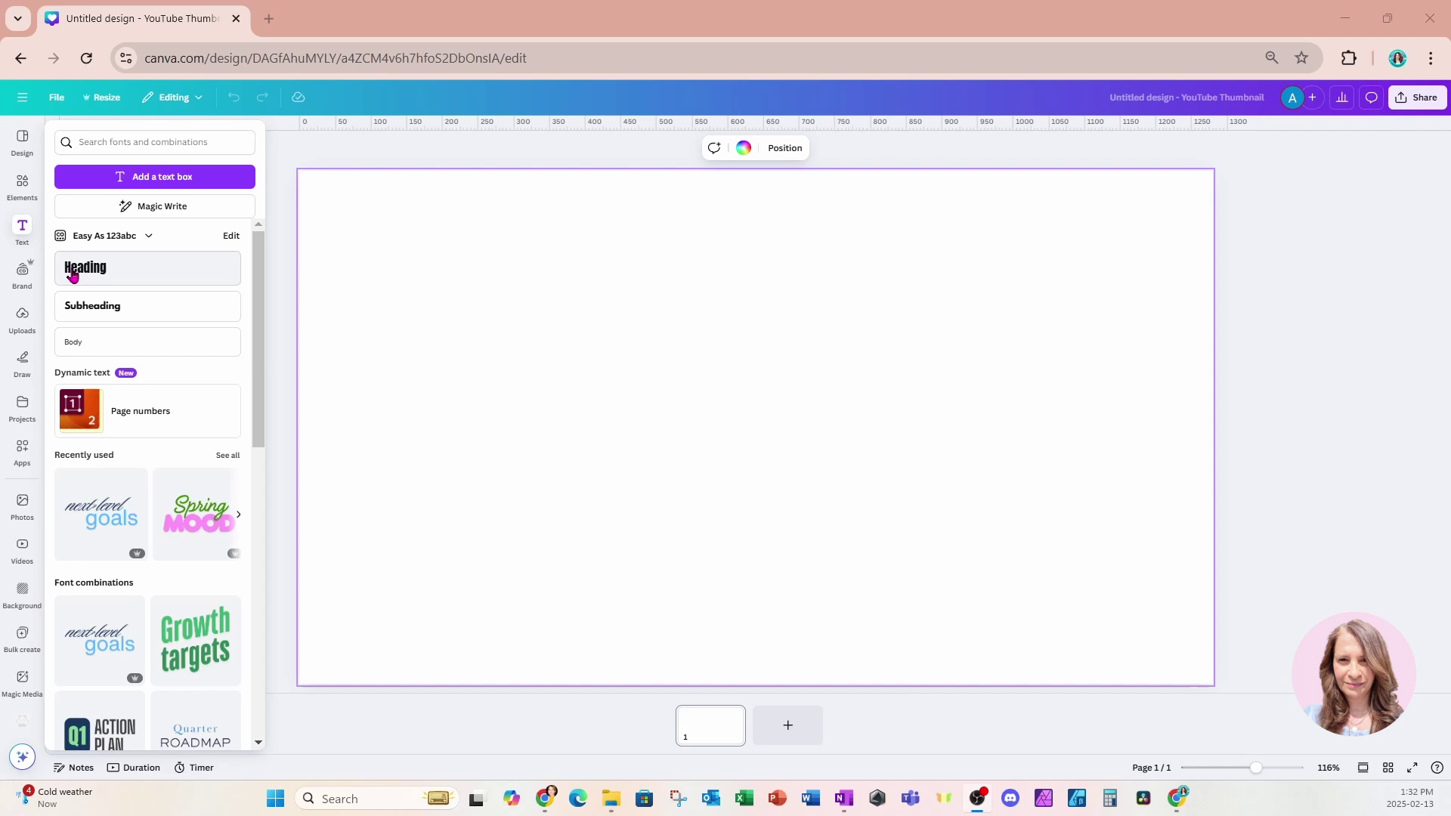
pyautogui.click(83, 346)
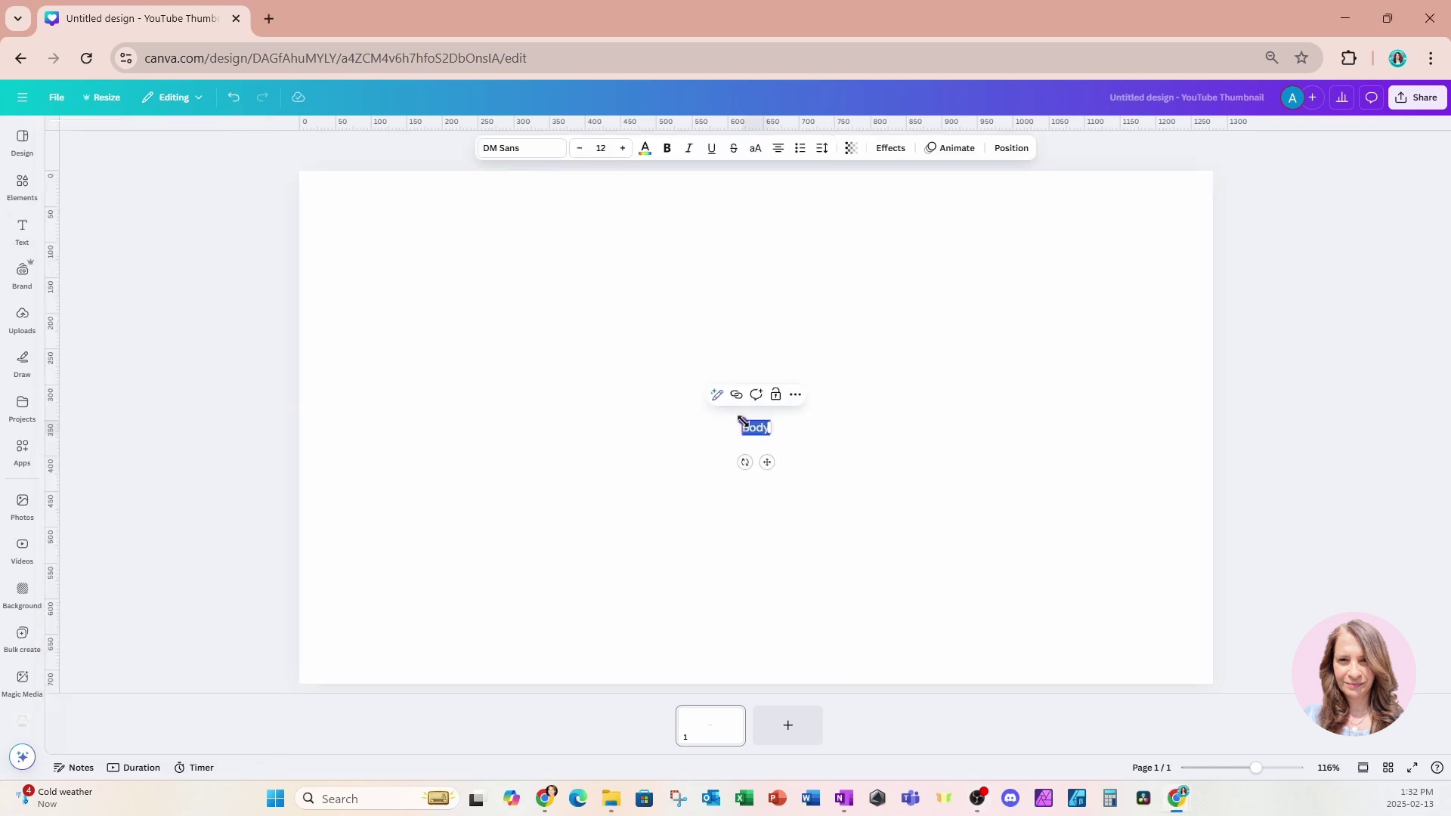
pyautogui.moveTo(738, 421); pyautogui.dragTo(570, 335)
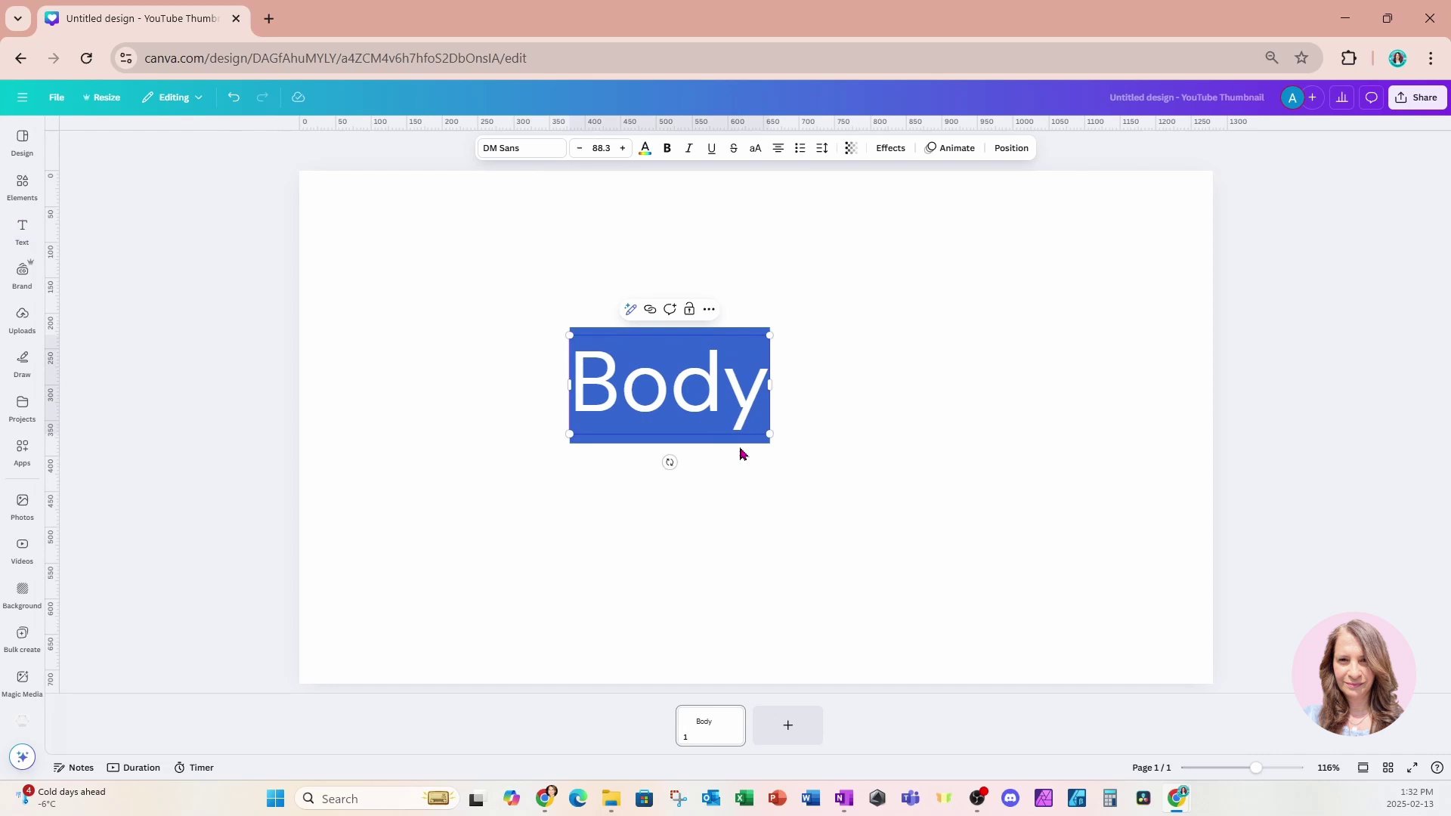
pyautogui.moveTo(769, 435); pyautogui.dragTo(716, 422)
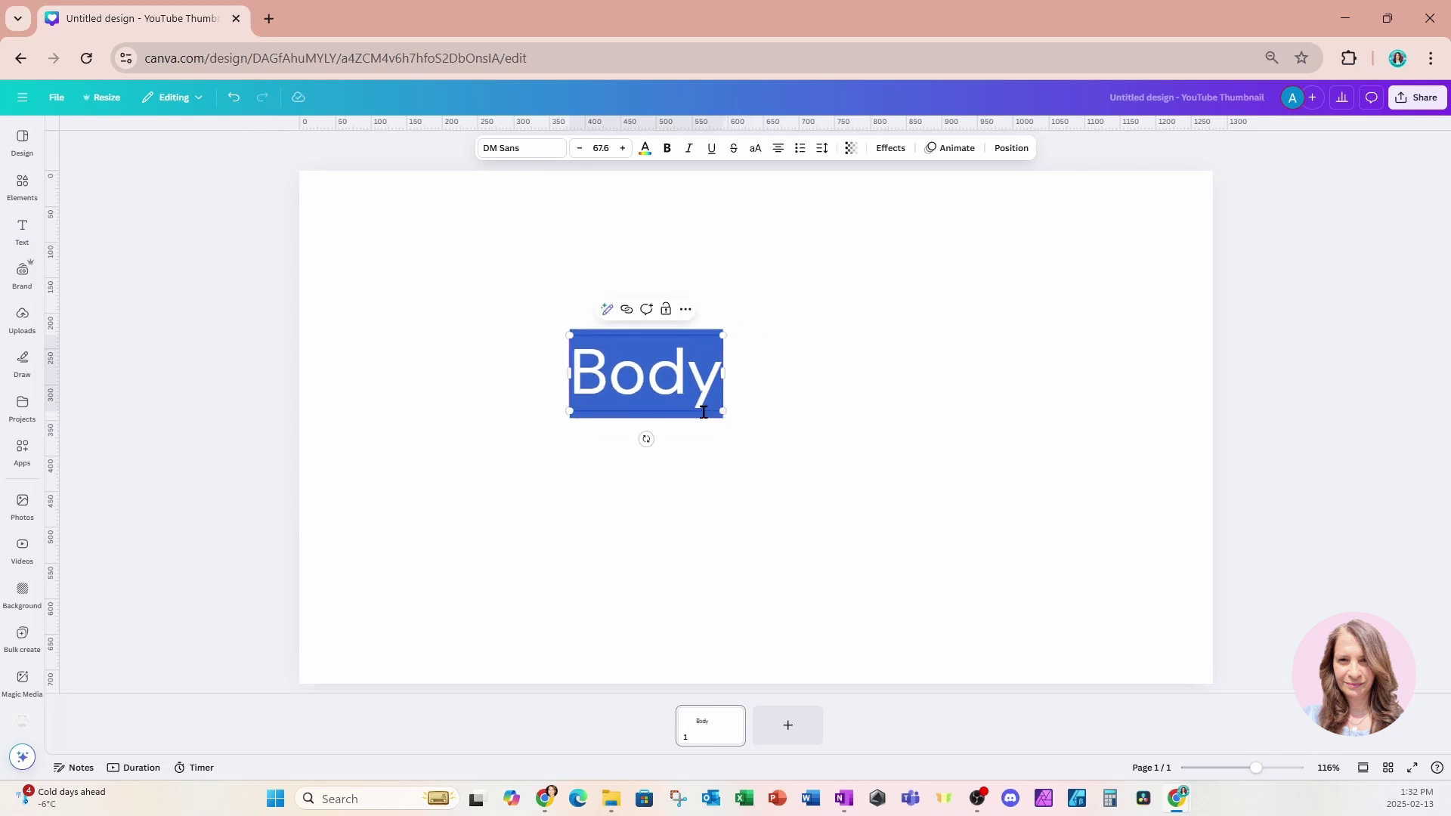
# Submit the Magic Write custom prompt 'Create a short story about a boy who likes school in 10 points.'
pyautogui.click(607, 311)
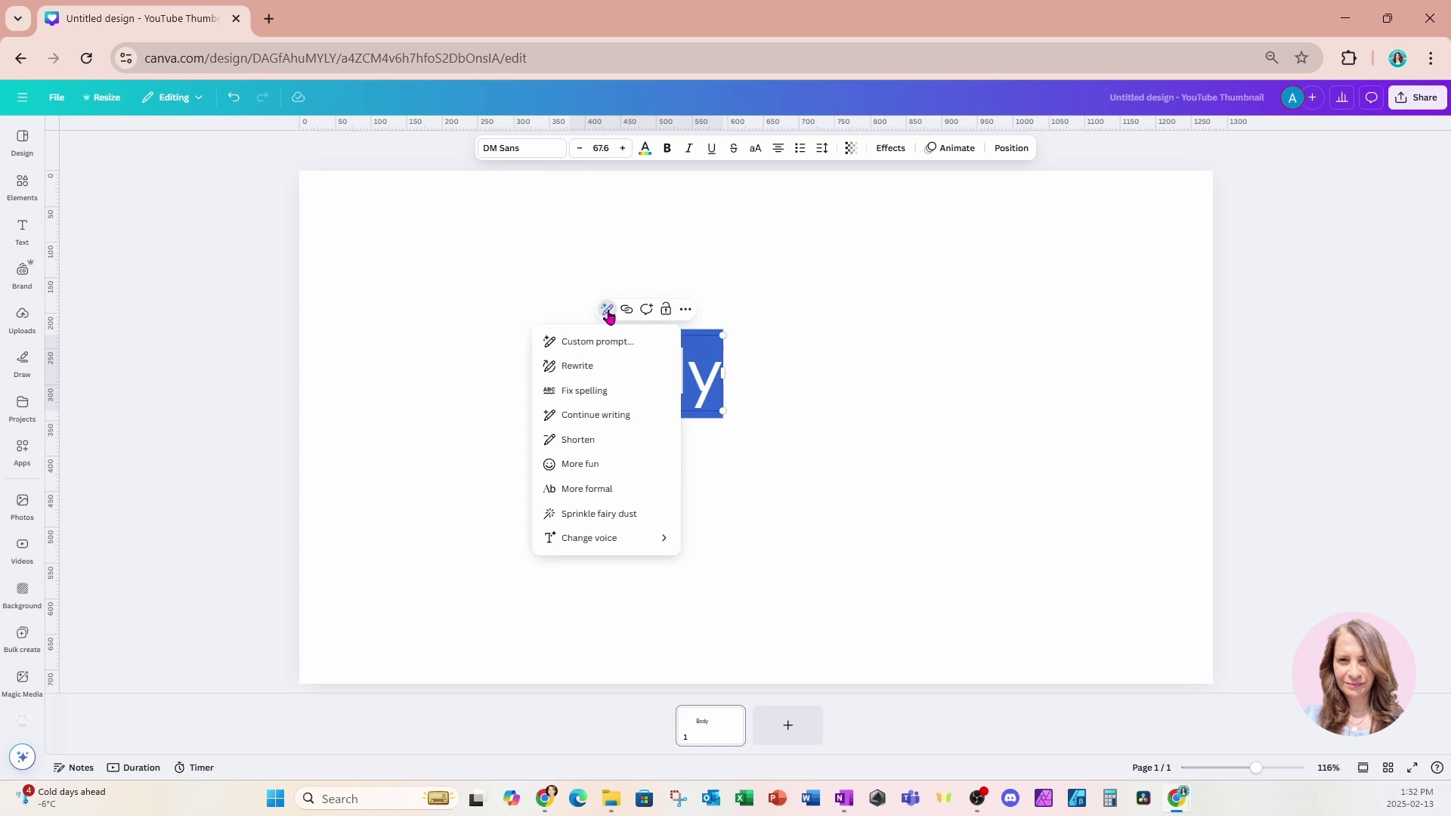
pyautogui.click(586, 343)
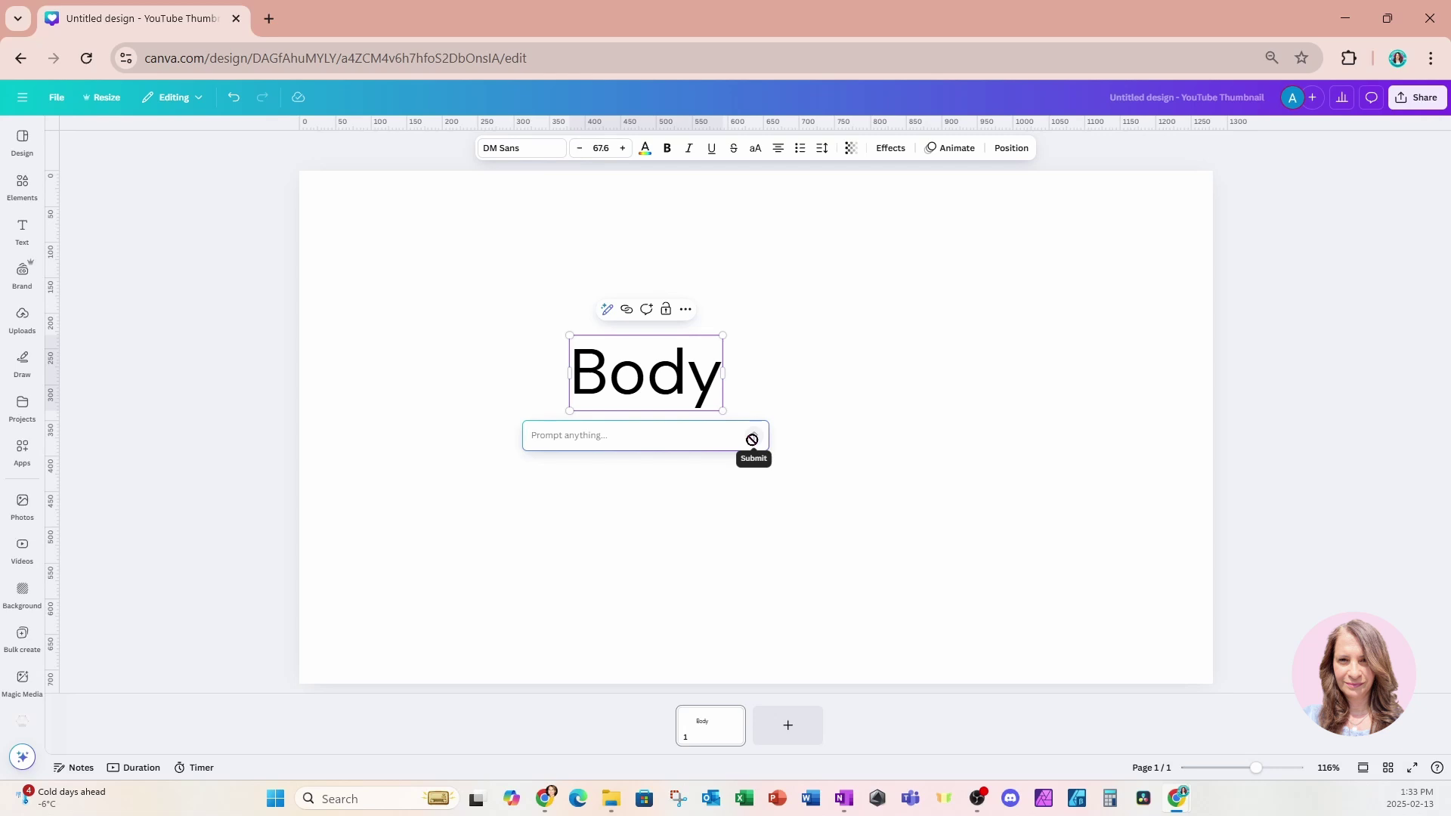
pyautogui.write('Create a short story about a b')
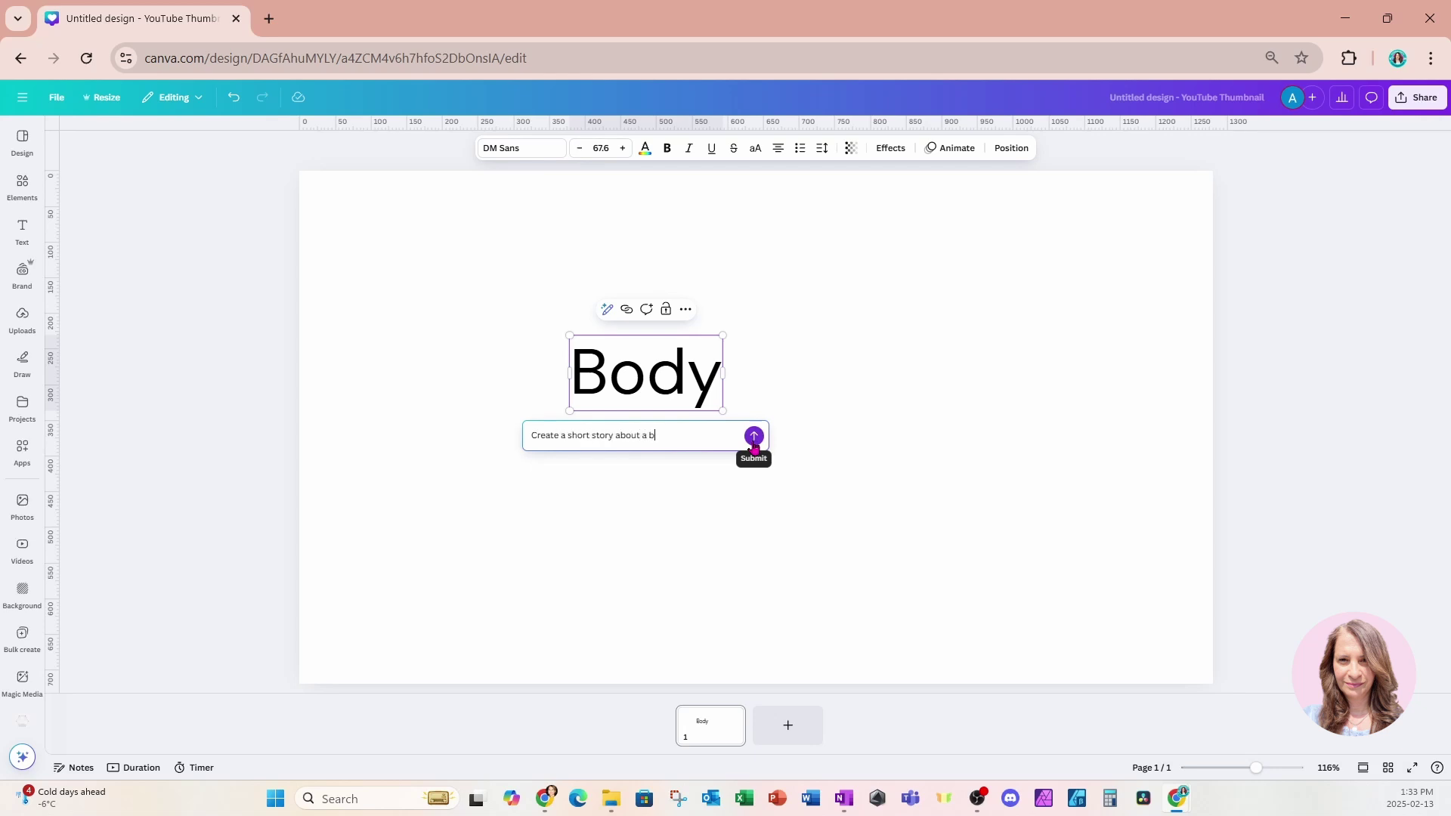
pyautogui.write('oy who likes school in 10 points')
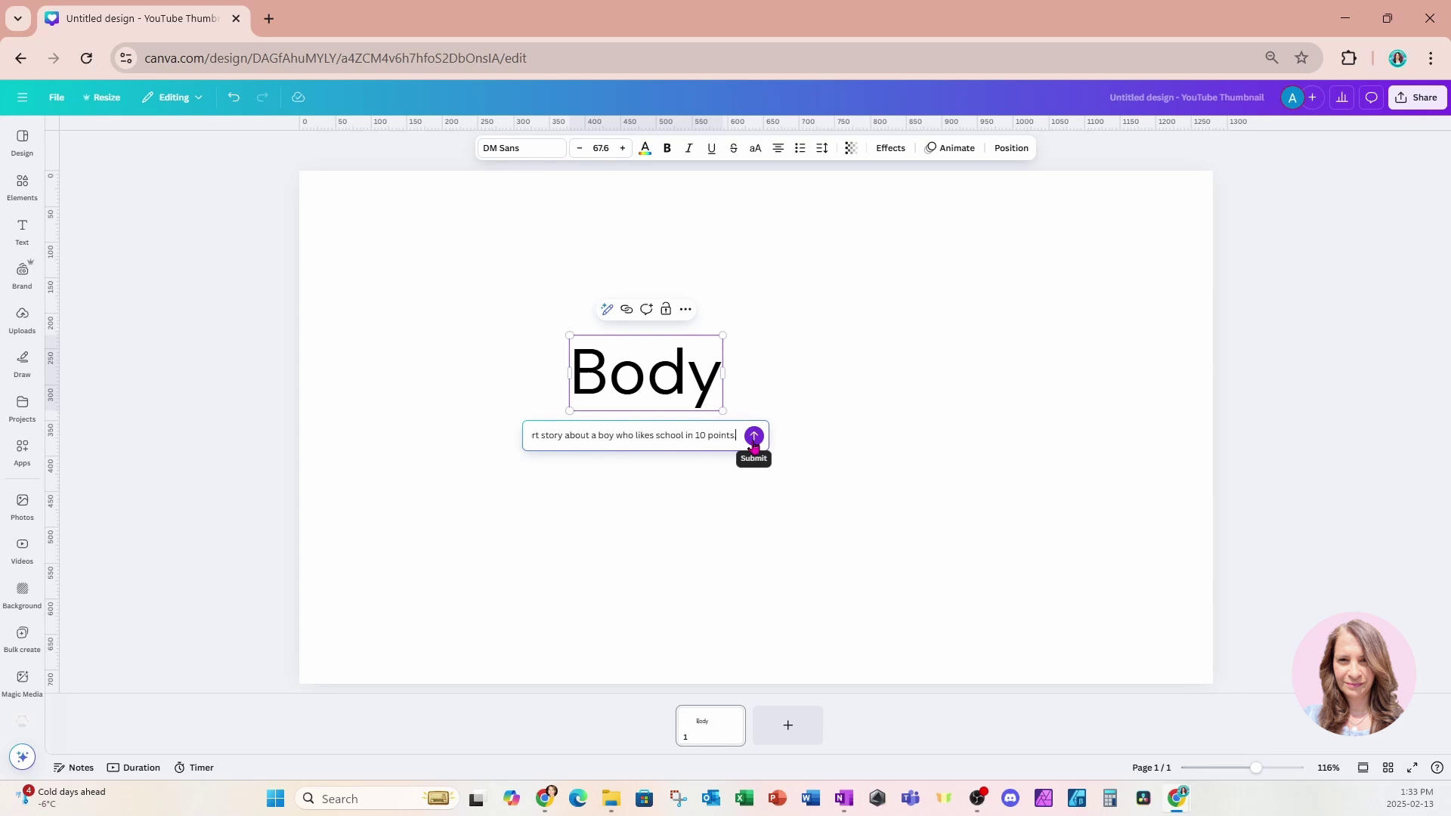
pyautogui.moveTo(733, 436); pyautogui.dragTo(511, 439)
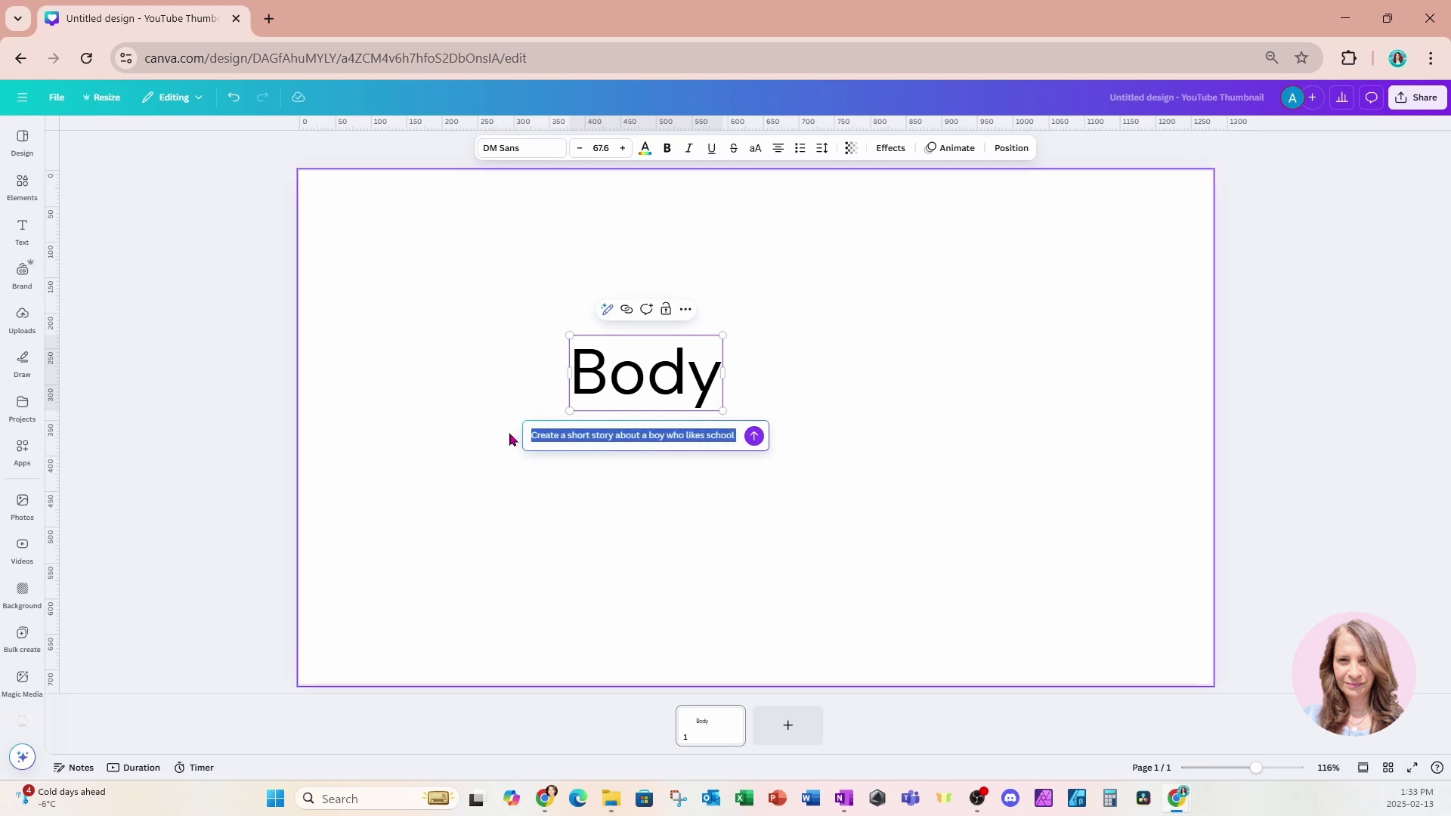
pyautogui.click(619, 438)
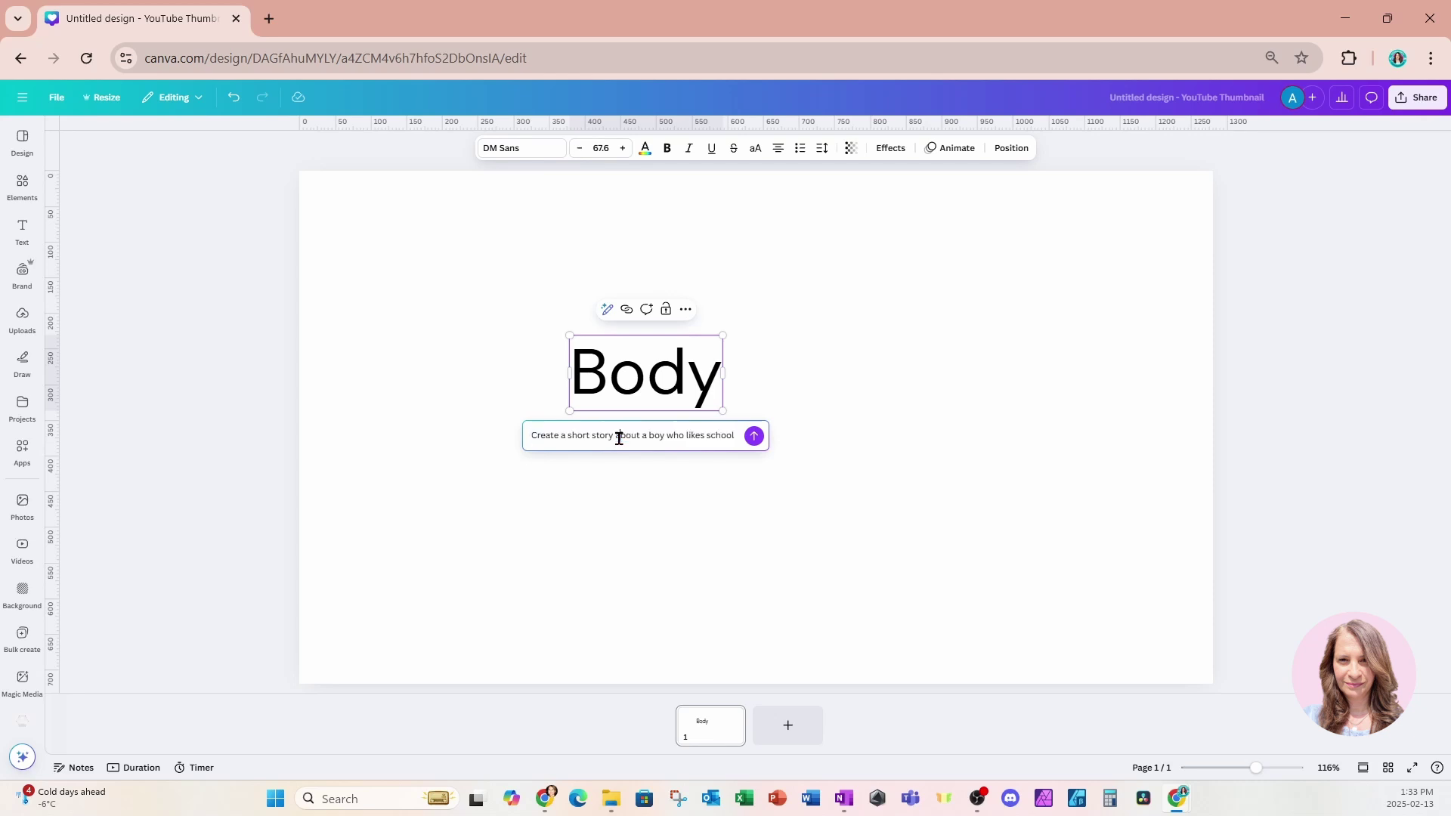
pyautogui.click(737, 436)
pyautogui.write('in 10 points.')
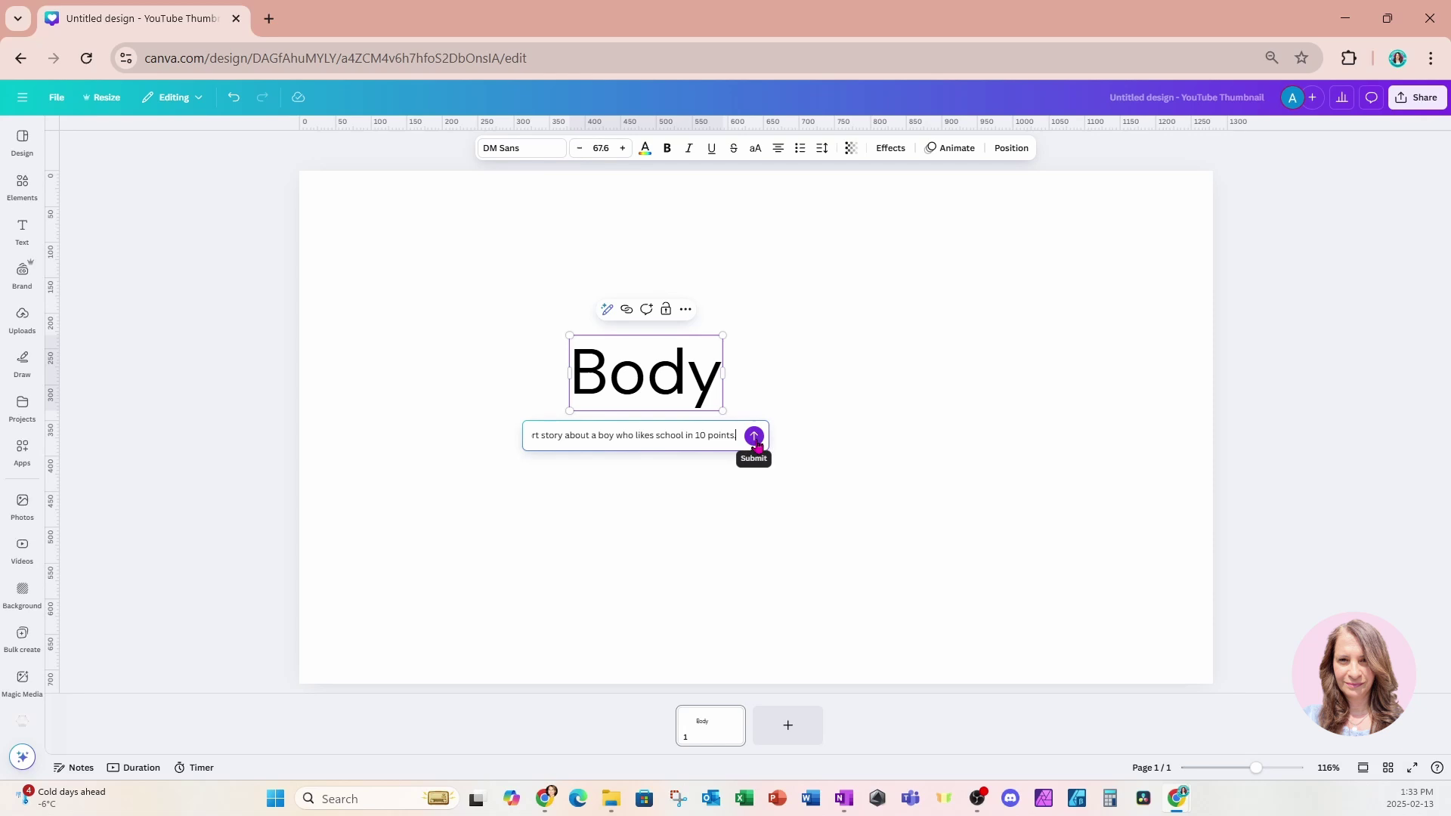
pyautogui.click(753, 445)
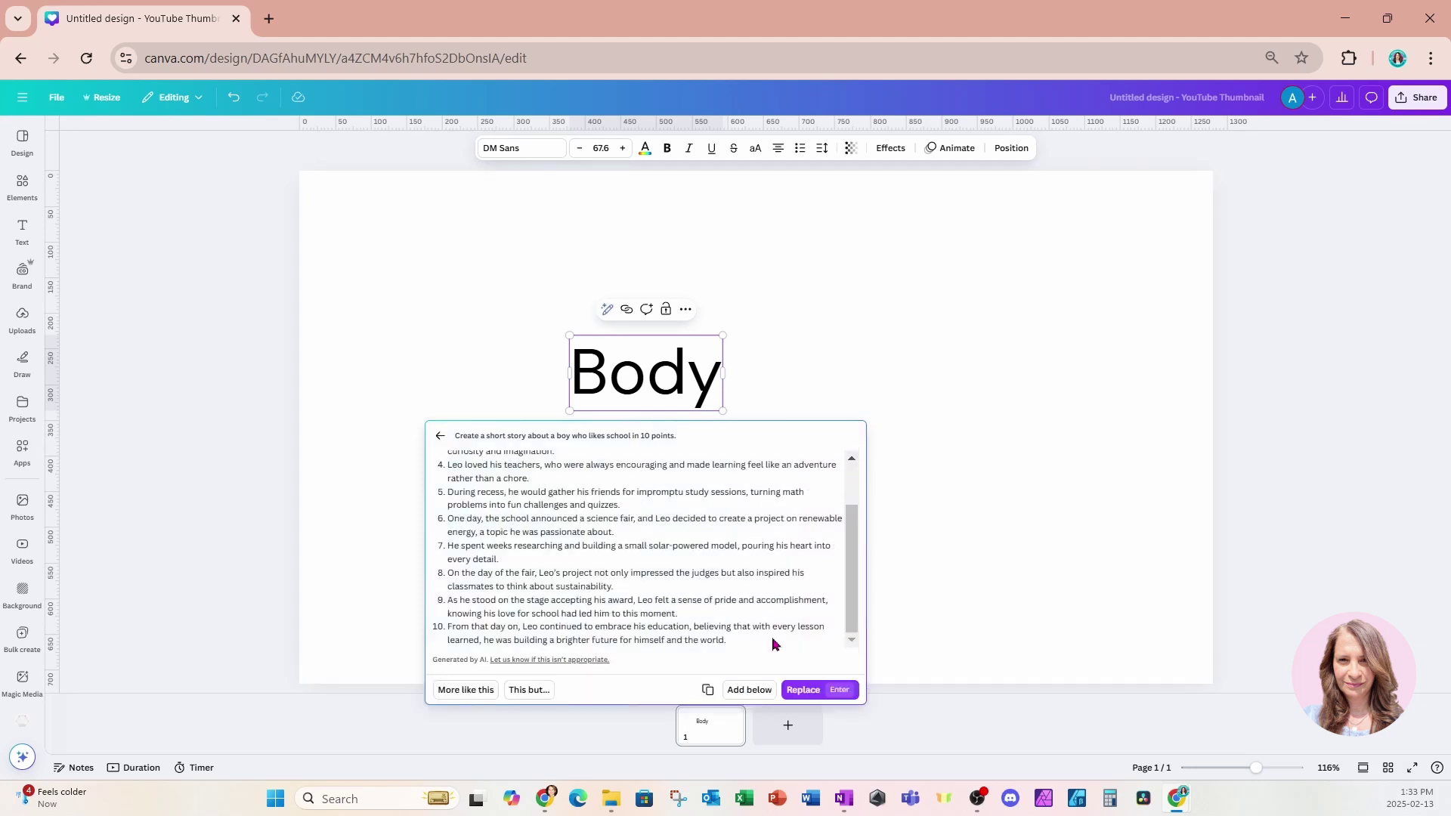
# Replace the Body text with the generated story at size 14, with list numbering removed
pyautogui.click(803, 691)
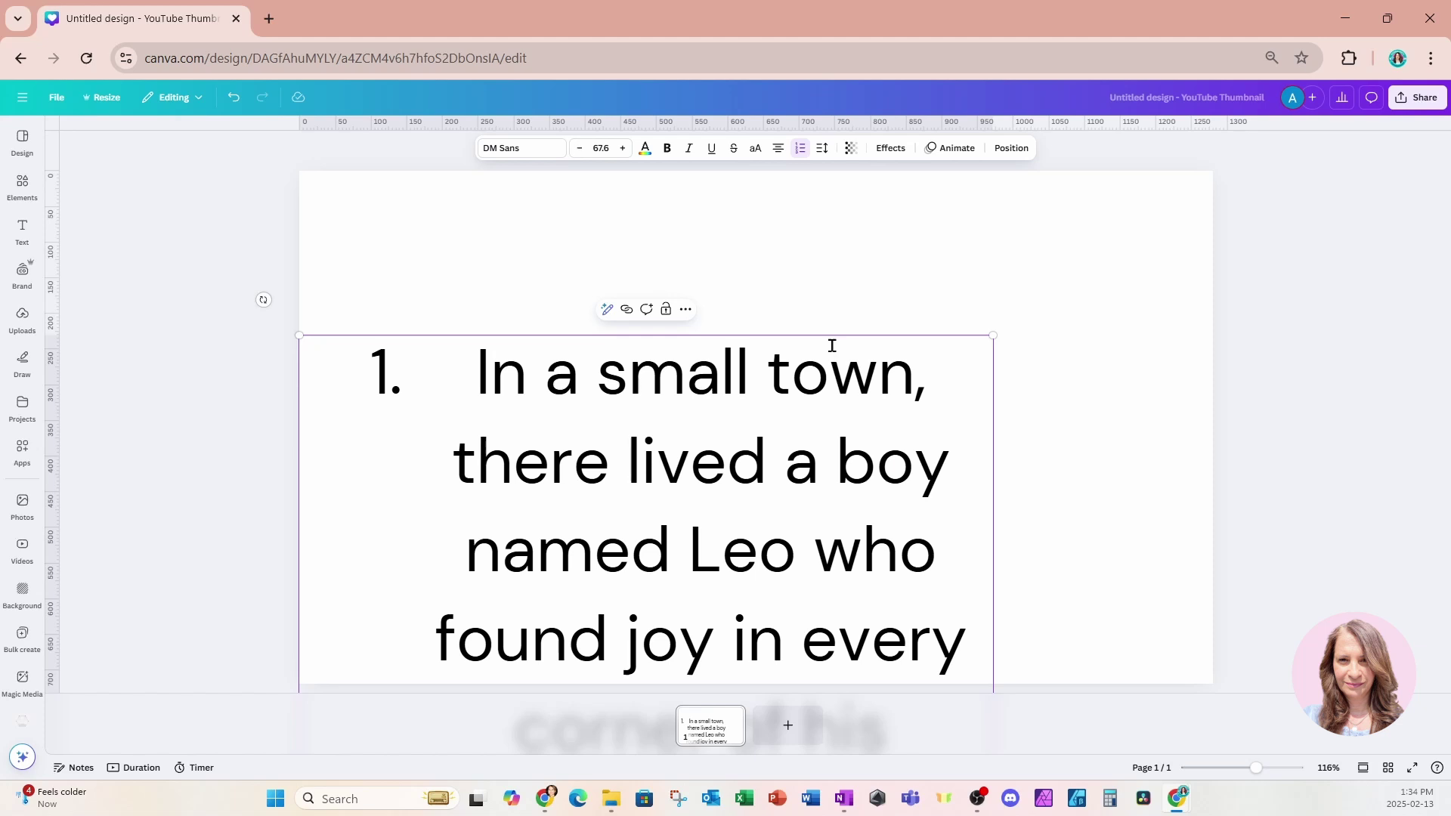
pyautogui.click(601, 147)
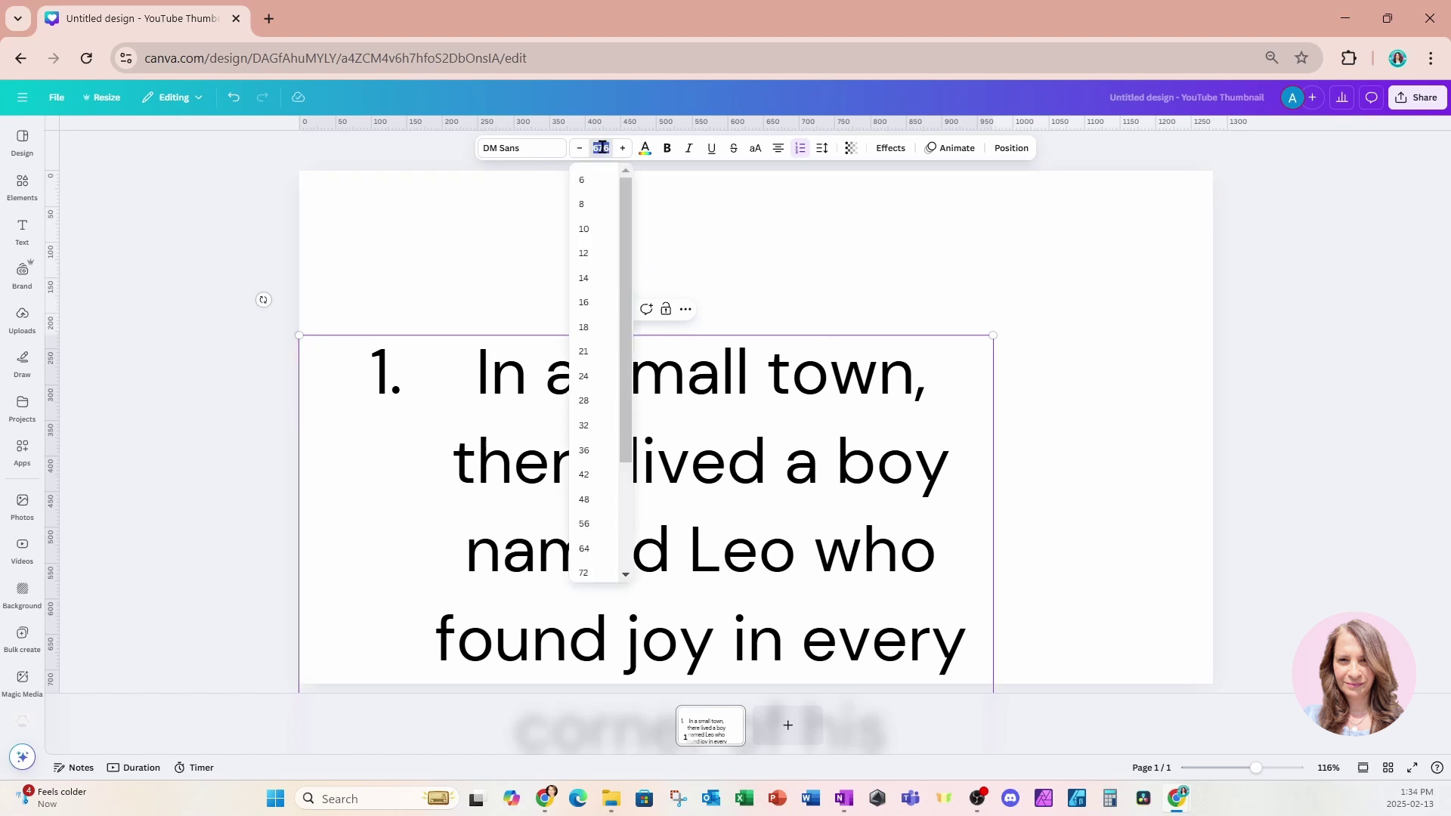
pyautogui.click(584, 278)
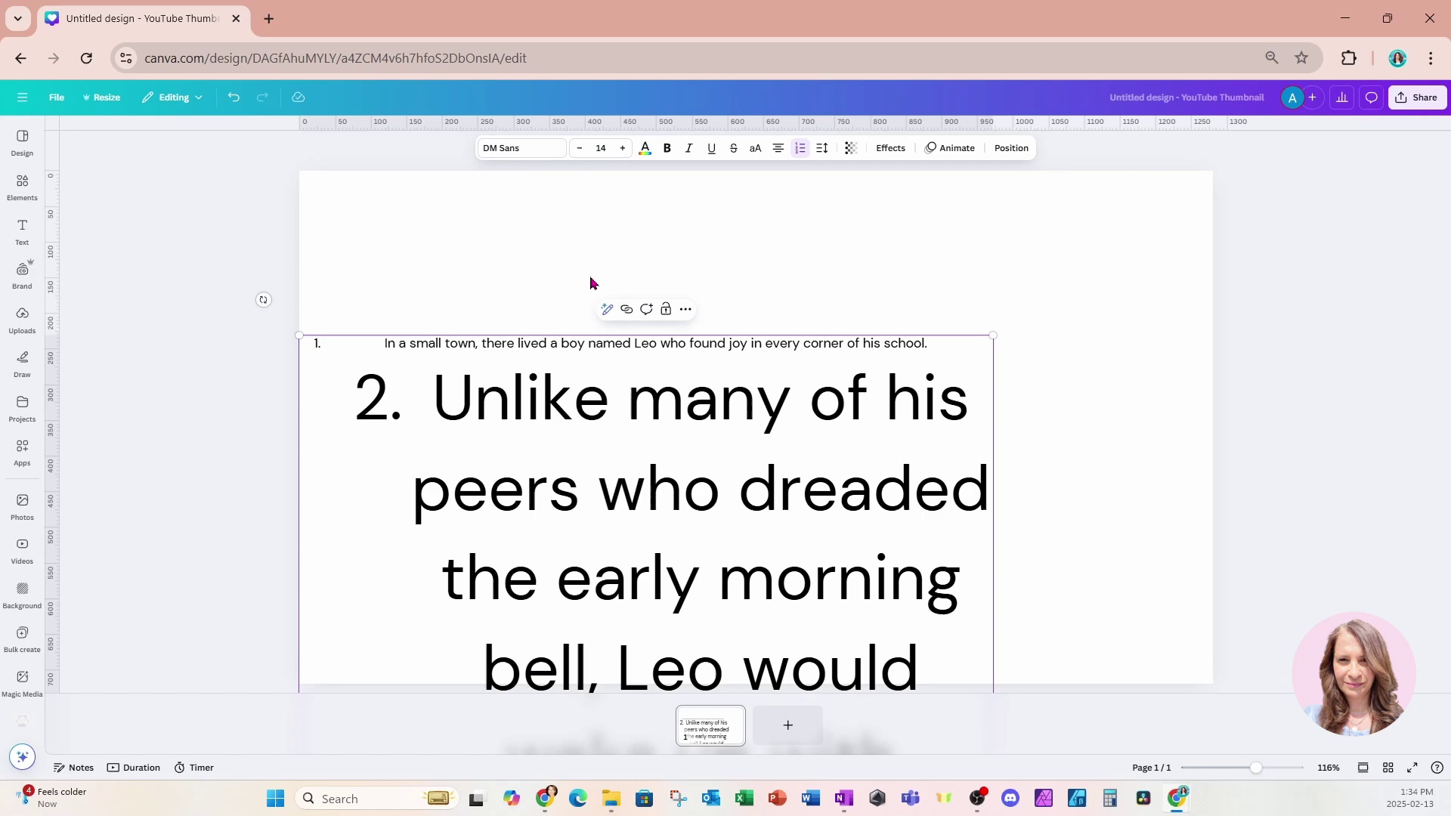
pyautogui.hotkey('ctrl', 'a')
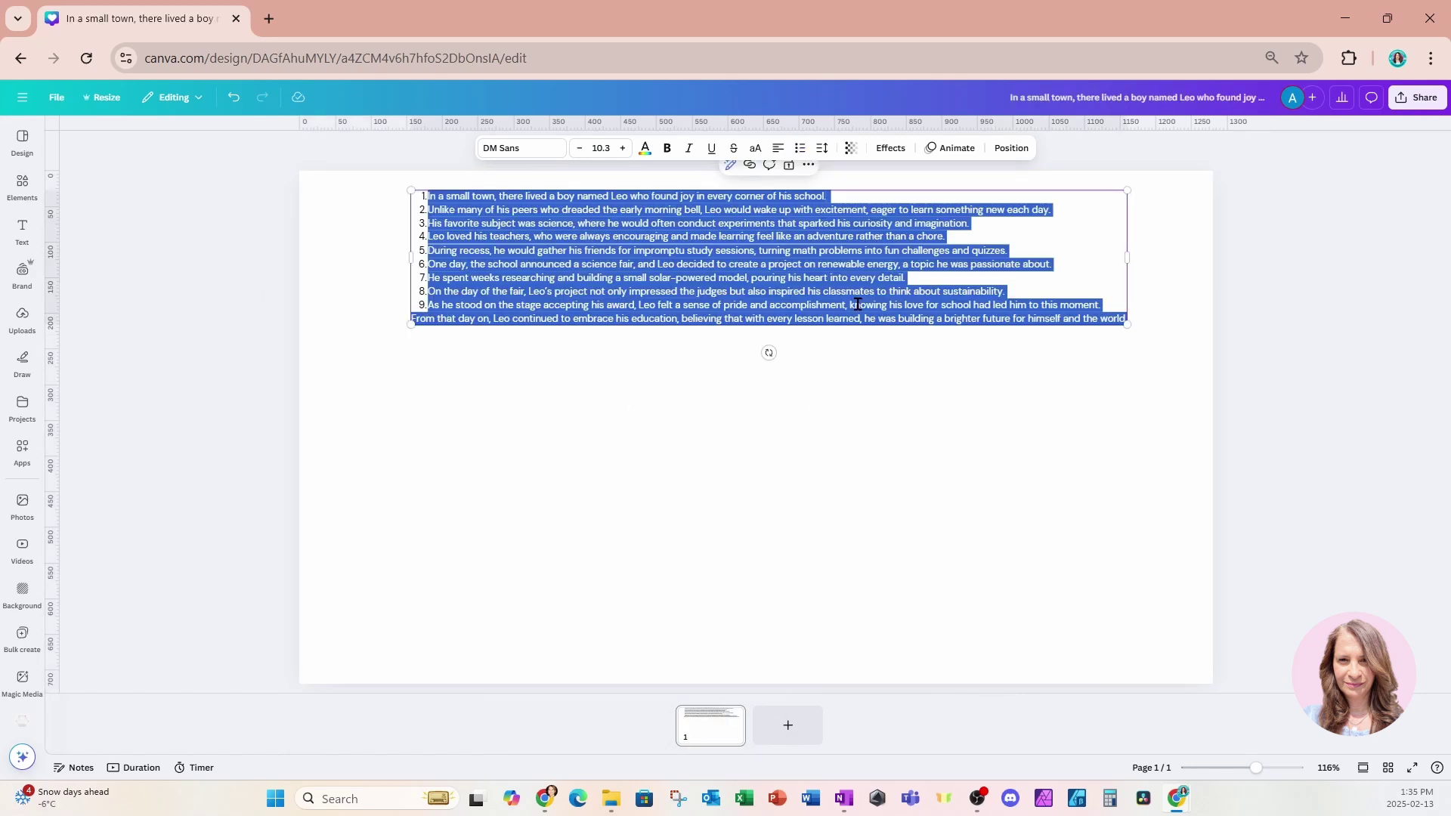
pyautogui.click(801, 149)
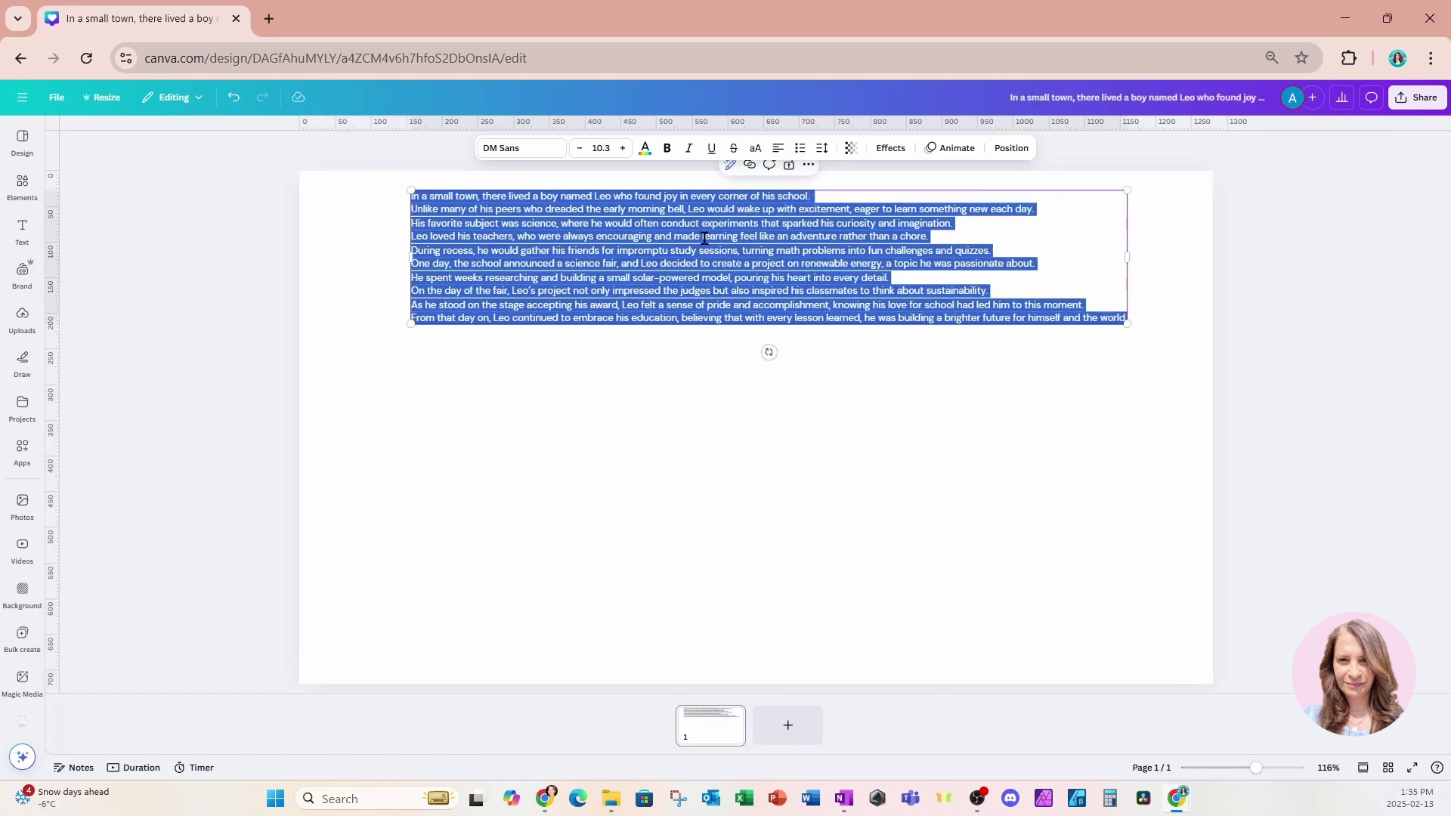
pyautogui.click(694, 395)
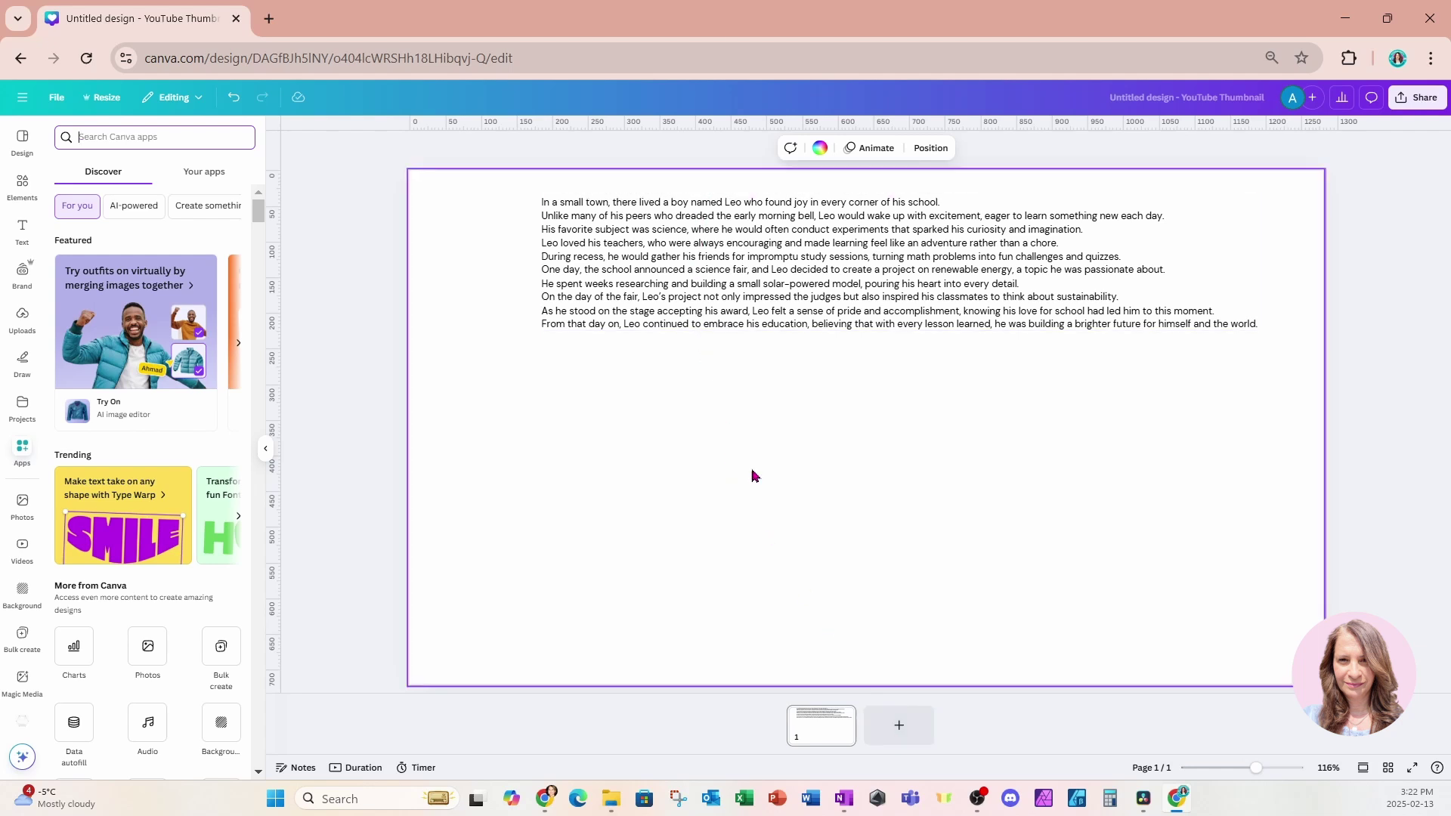
# Add ten blank pages for 11 pages in total, then go back to page 1
pyautogui.click(897, 727)
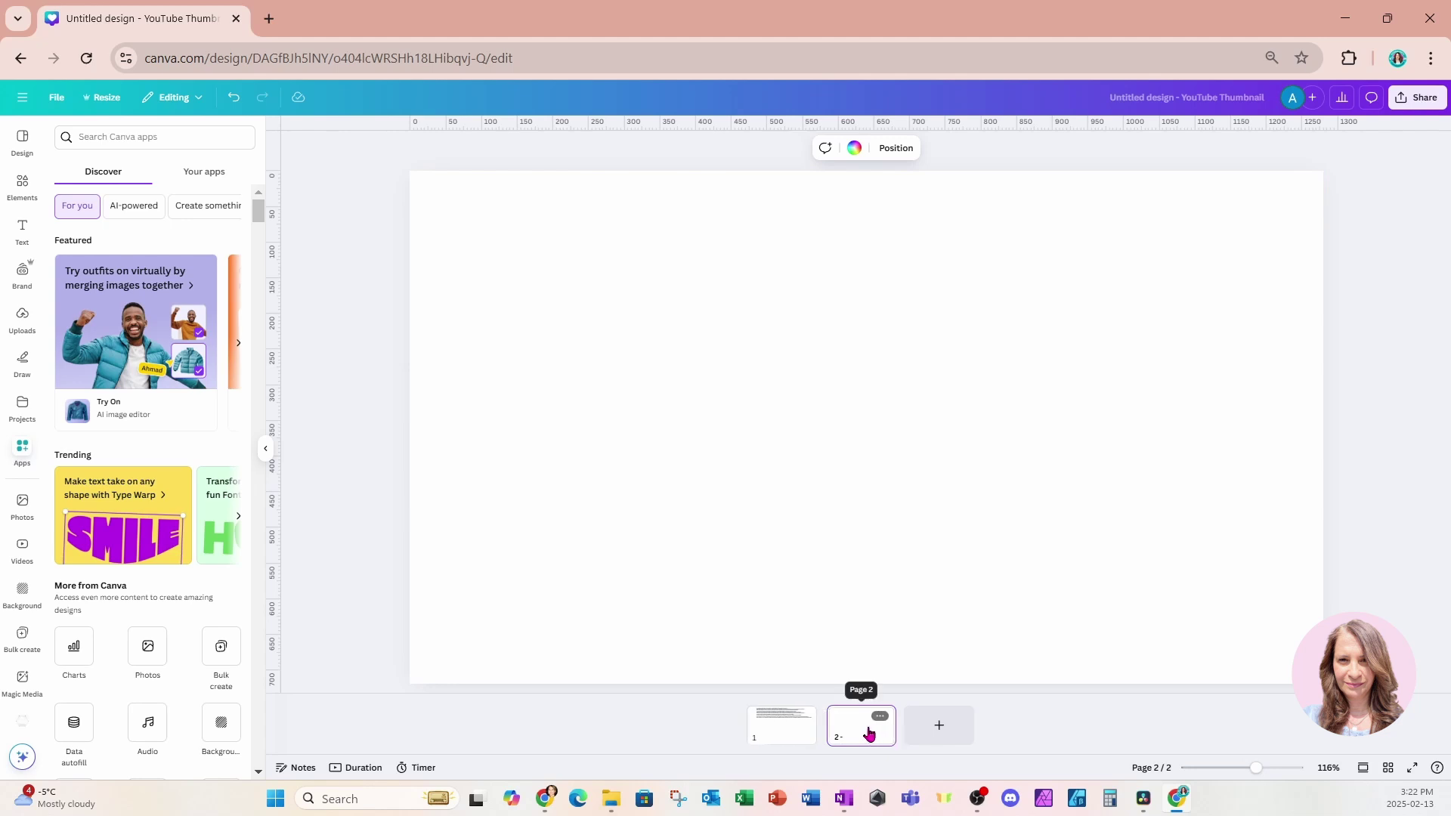
pyautogui.hotkey('ctrl', 'Return')
pyautogui.hotkey('ctrl', 'Return')
pyautogui.hotkey('ctrl', 'Return')
pyautogui.hotkey('ctrl', 'Return')
pyautogui.hotkey('ctrl', 'Return')
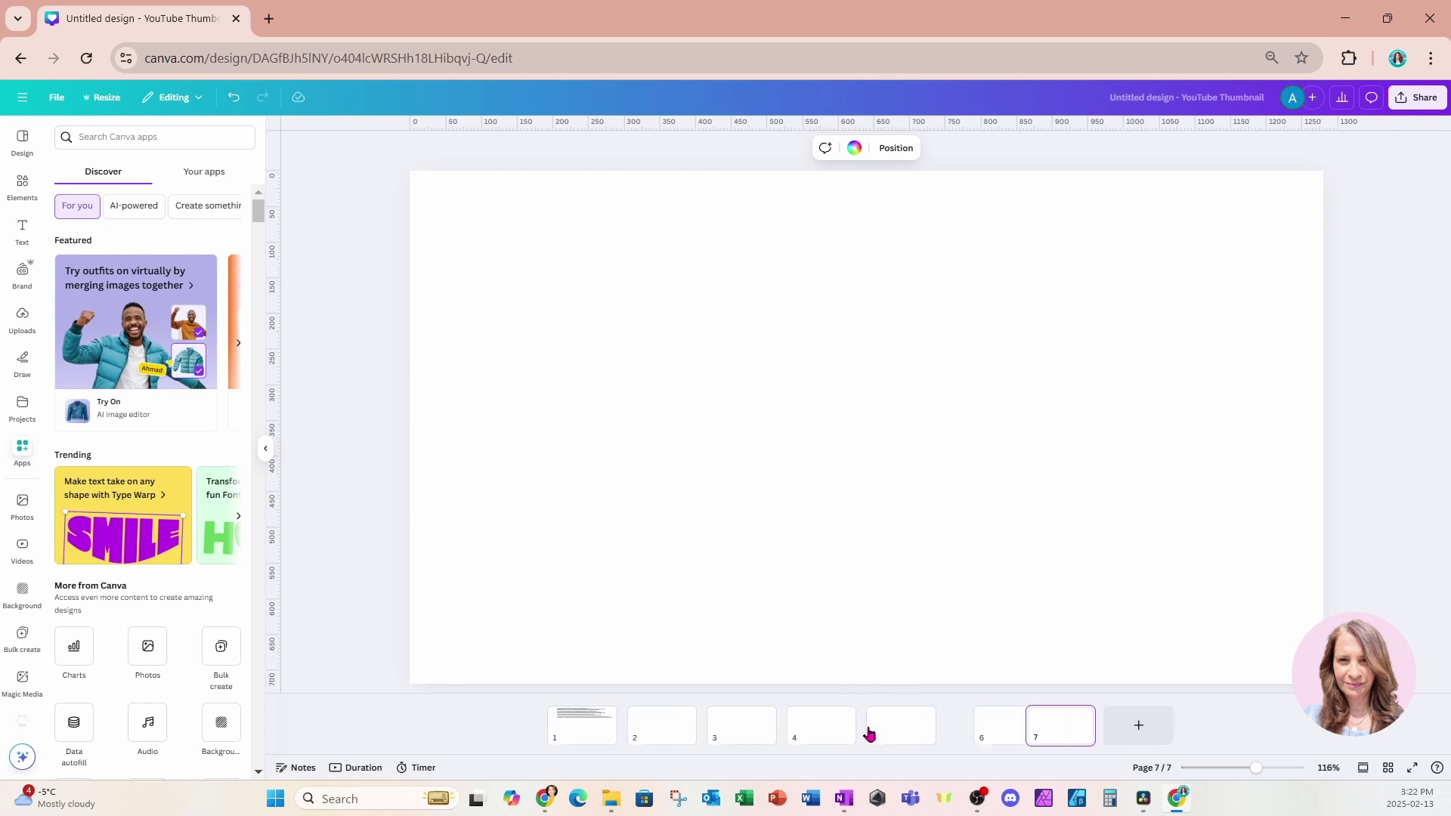
pyautogui.hotkey('ctrl', 'Return')
pyautogui.hotkey('ctrl', 'Return')
pyautogui.hotkey('ctrl', 'Return')
pyautogui.hotkey('ctrl', 'Return')
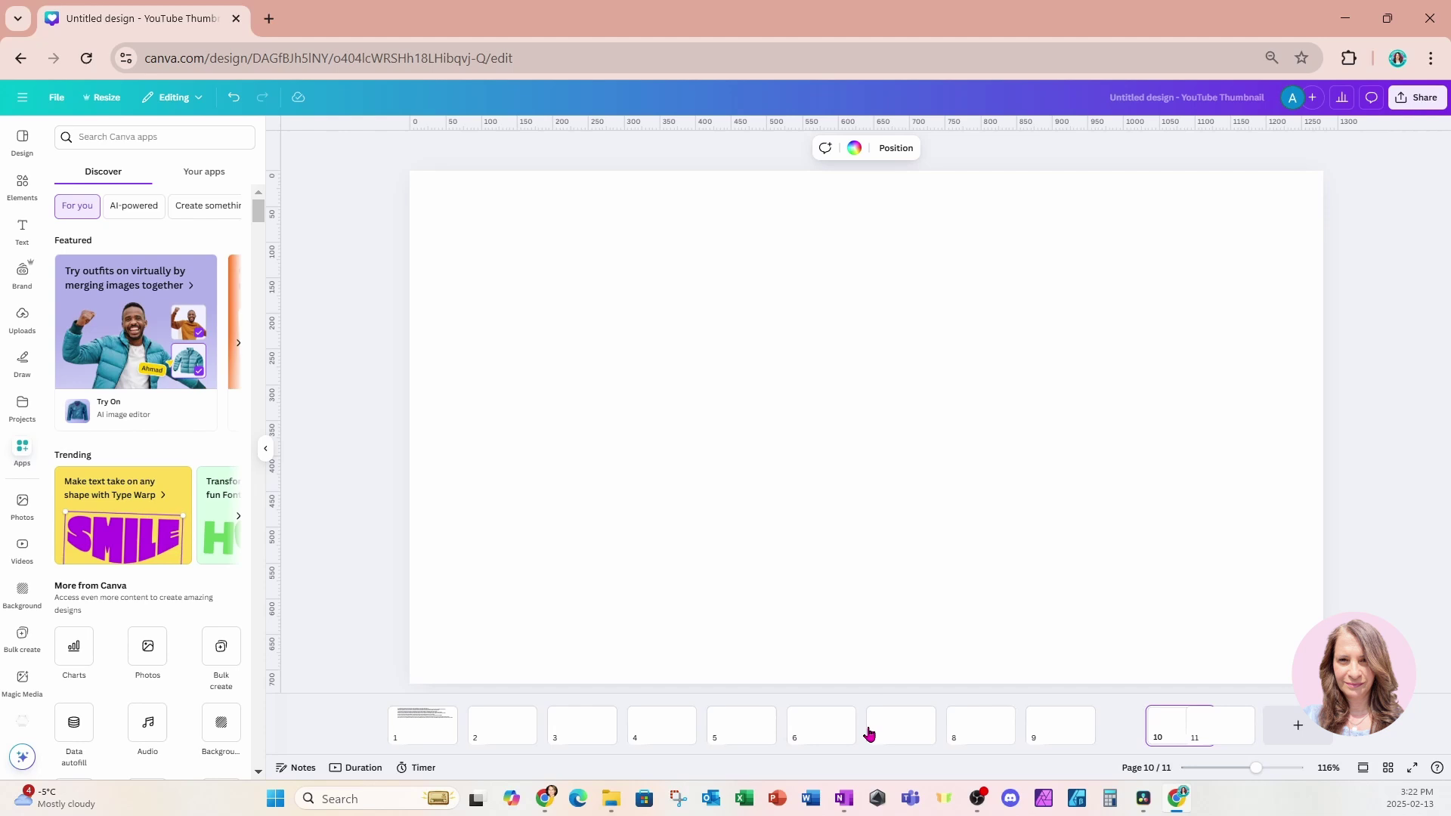
pyautogui.click(422, 739)
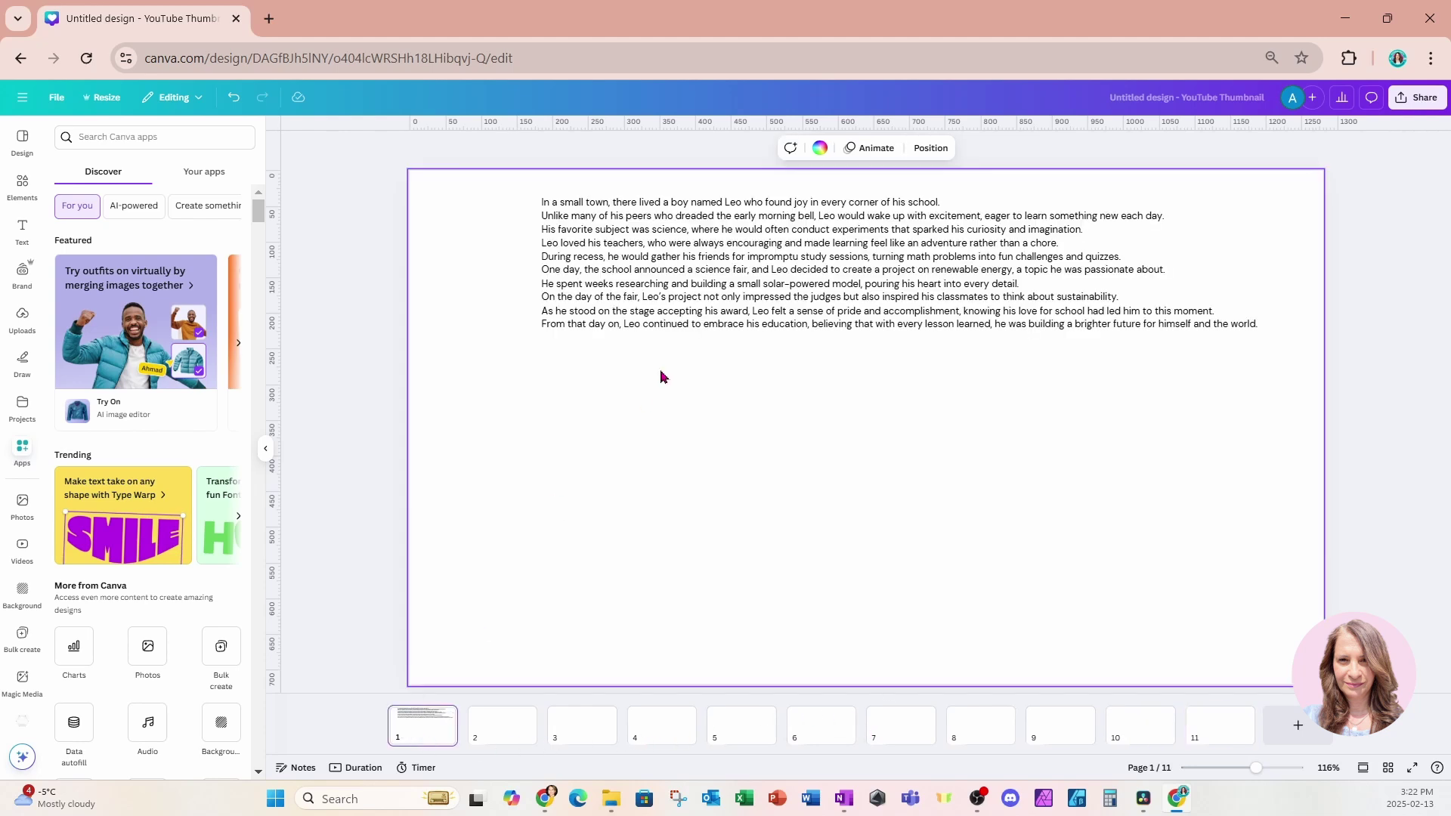
# Search the Apps panel for 'voiceover' to find the Voiceover app
pyautogui.click(23, 453)
pyautogui.click(115, 146)
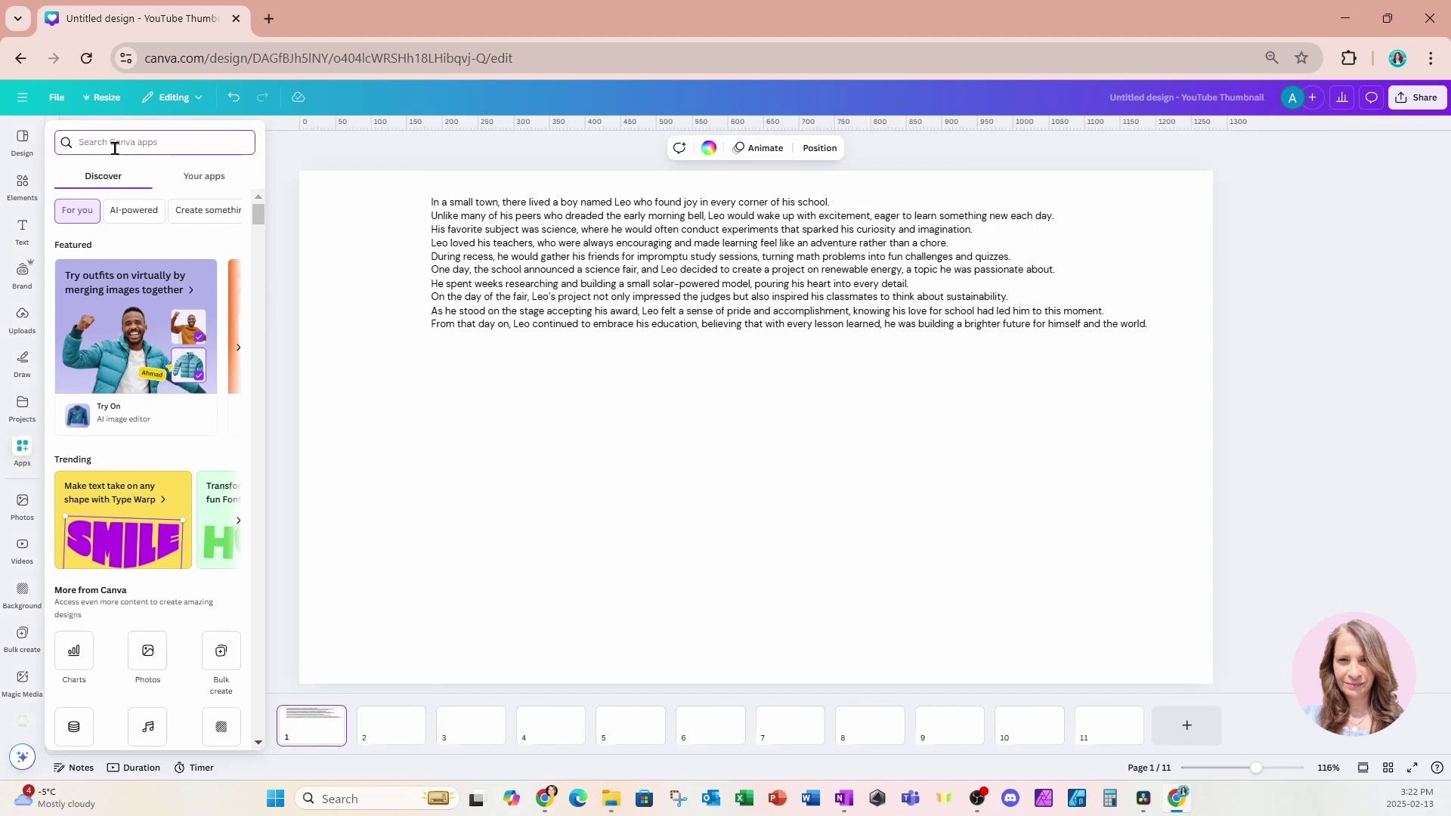
pyautogui.write('voiceo')
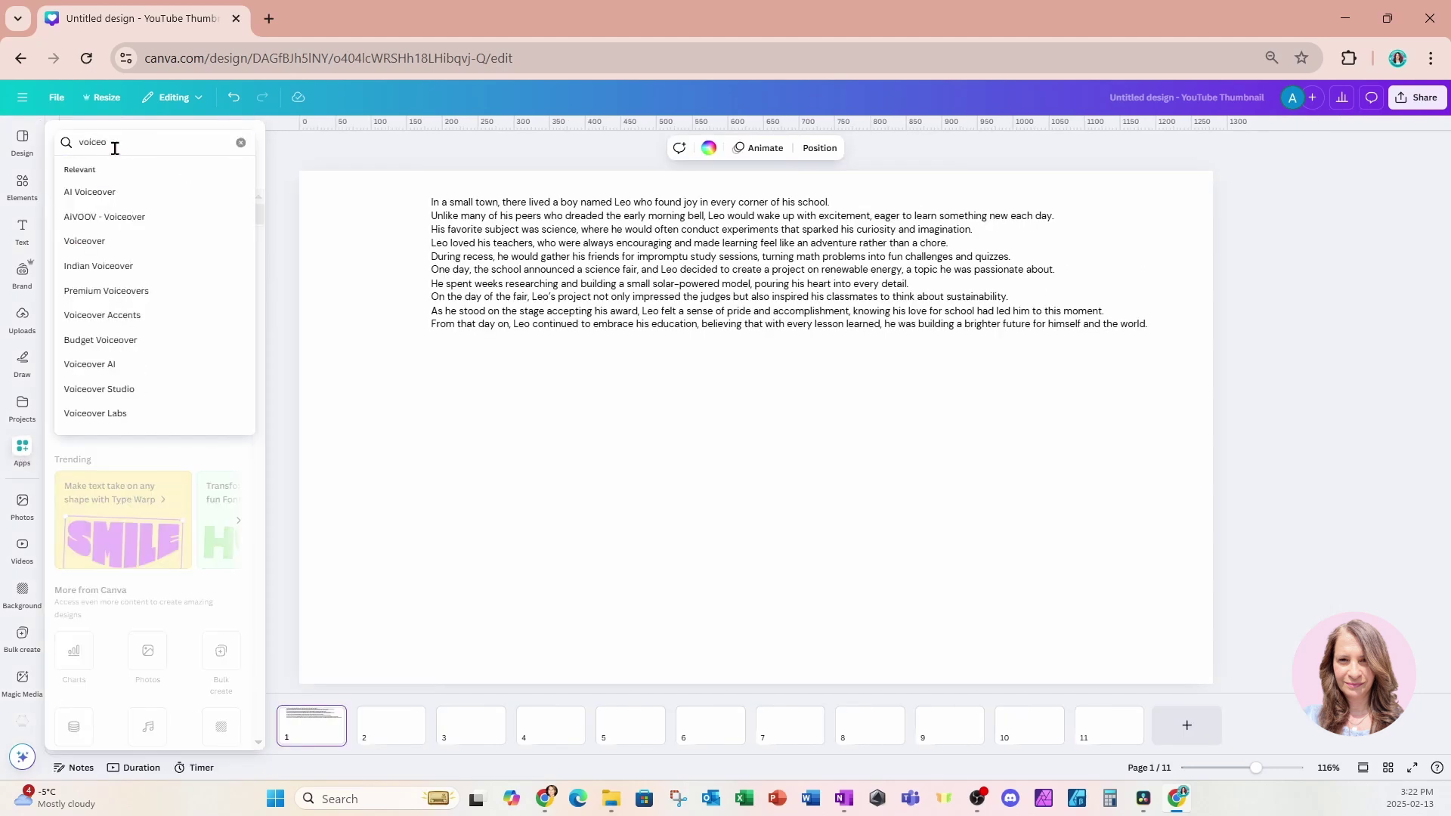
pyautogui.write('ver')
pyautogui.press('Return')
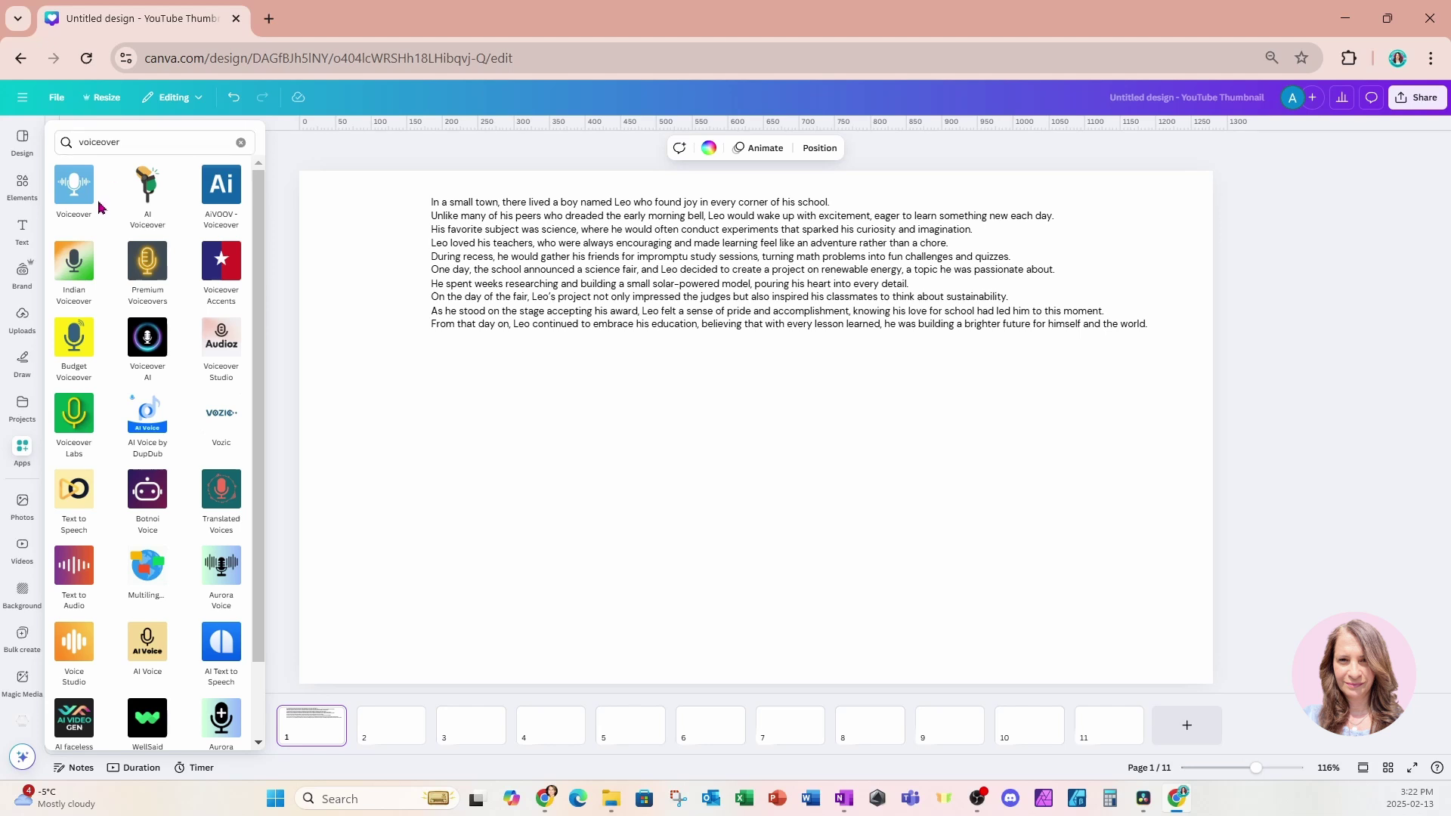
pyautogui.moveTo(72, 211)
# Open the Voiceover app and view its History before returning to the Create form
pyautogui.click(79, 193)
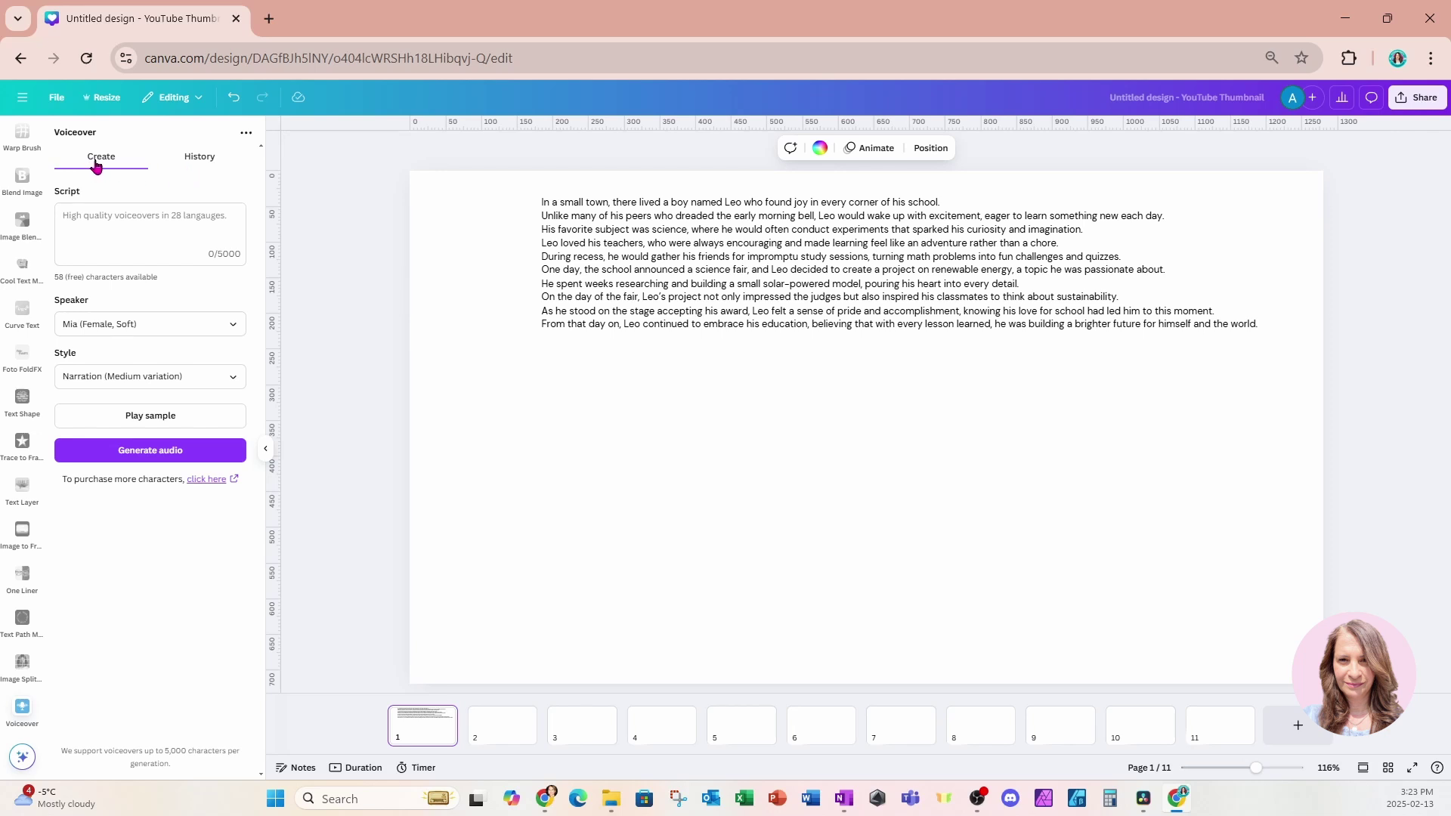
pyautogui.click(201, 157)
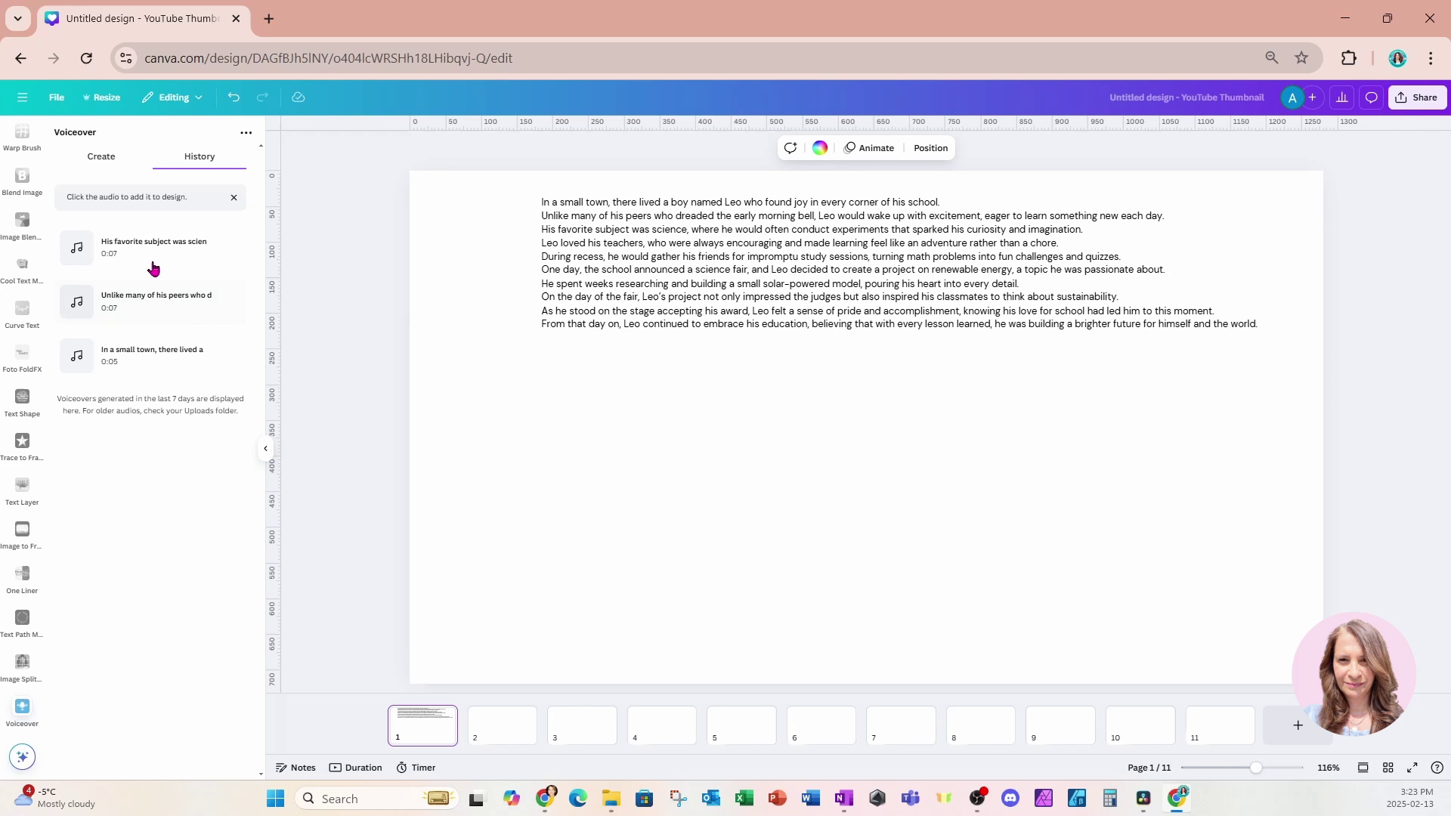
pyautogui.click(111, 161)
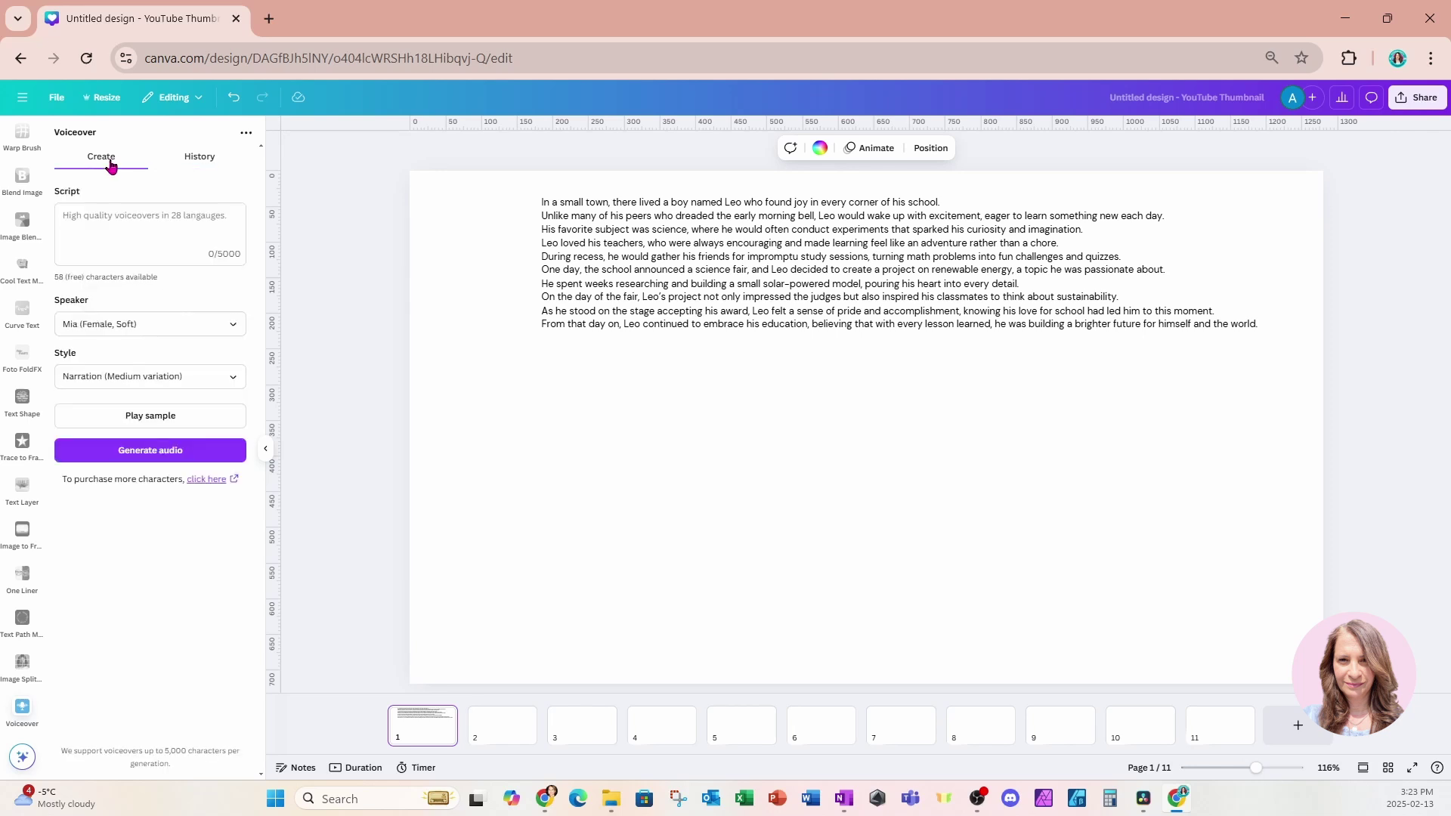
# Put the story's opening words 'In a small town, there lived a boy named Leo' into the Script field
pyautogui.click(565, 217)
pyautogui.doubleClick(543, 203)
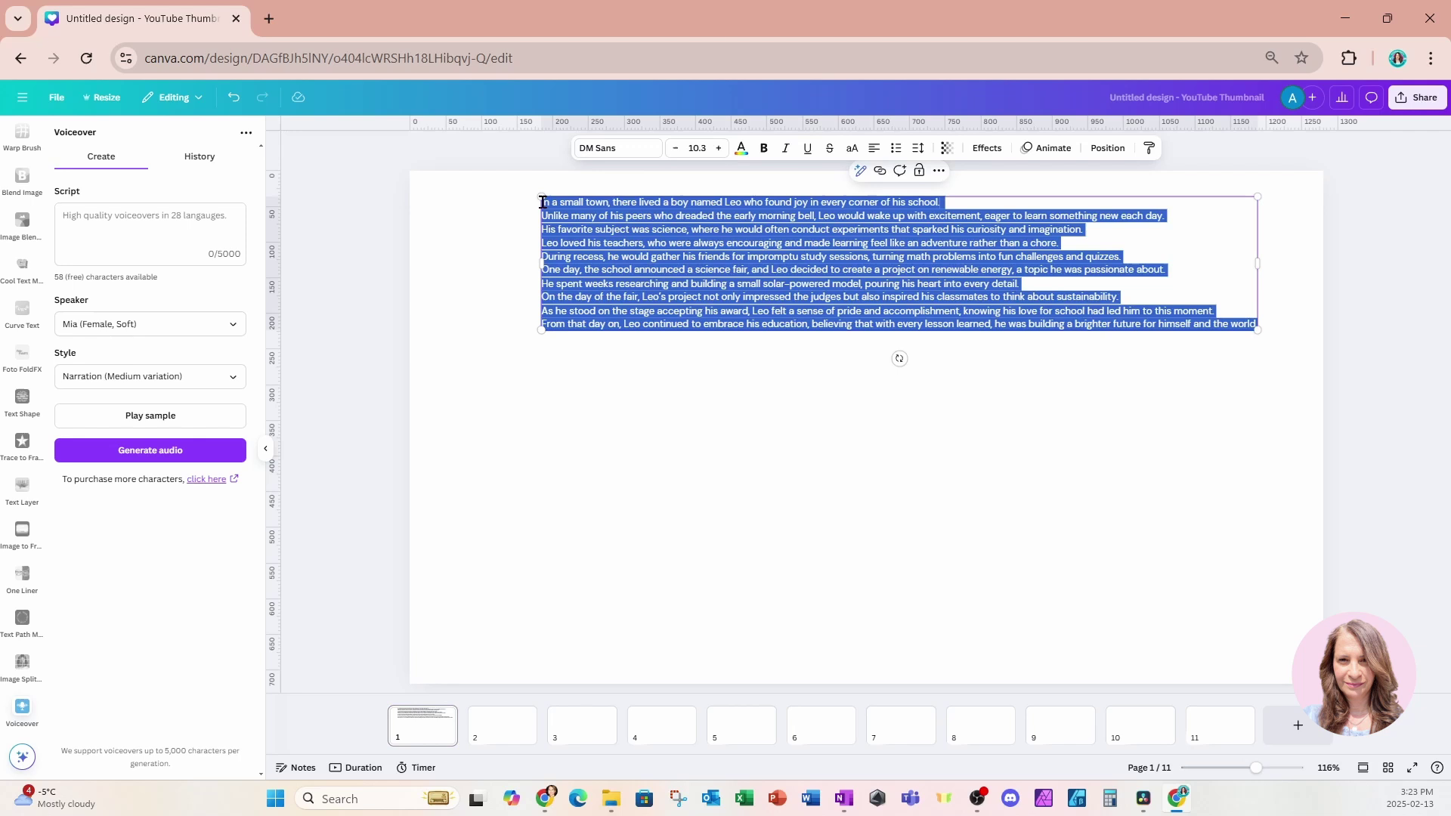
pyautogui.click(544, 202)
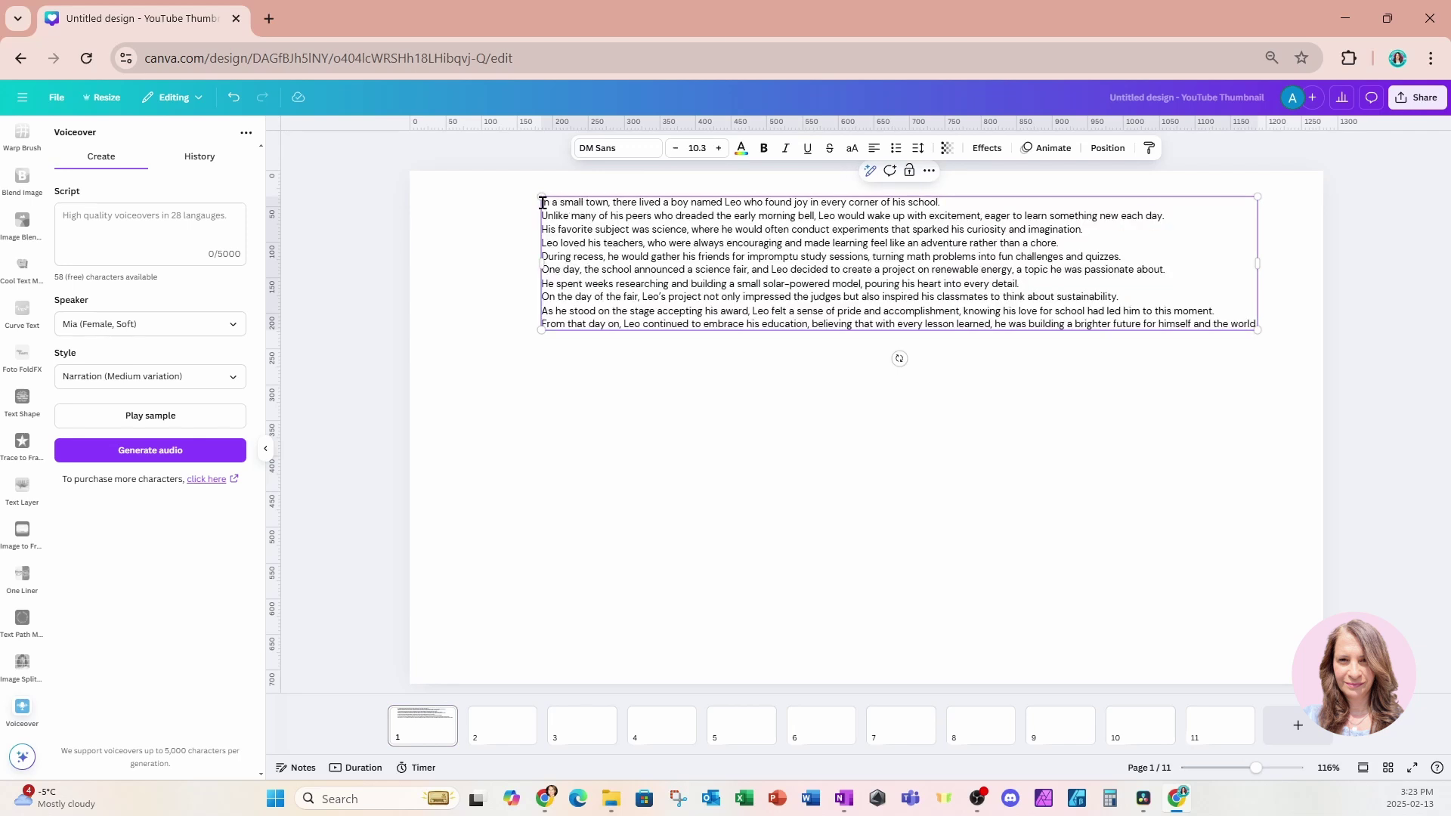
pyautogui.moveTo(543, 203); pyautogui.dragTo(746, 208)
pyautogui.hotkey('ctrl', 'c')
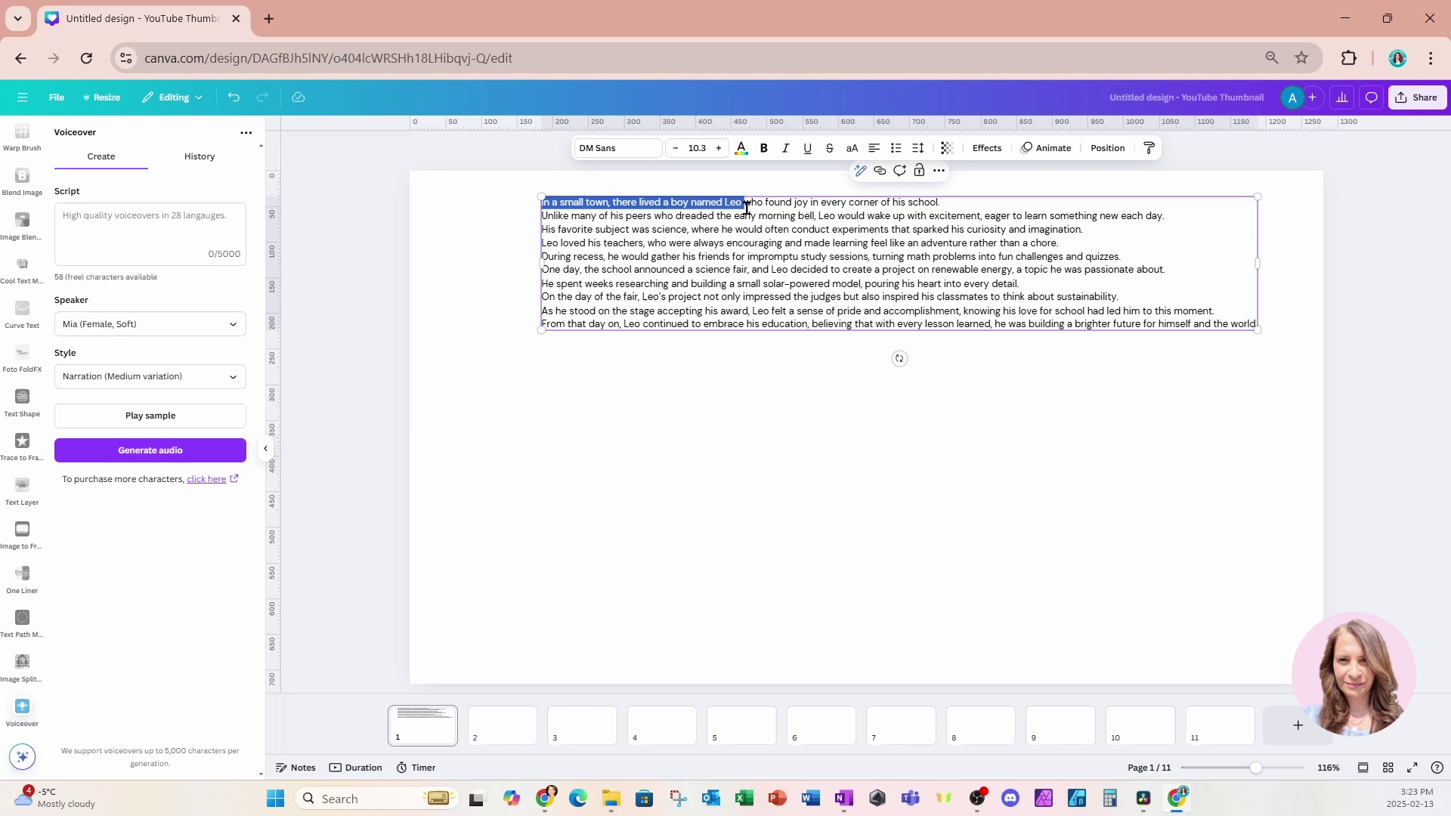
pyautogui.click(213, 215)
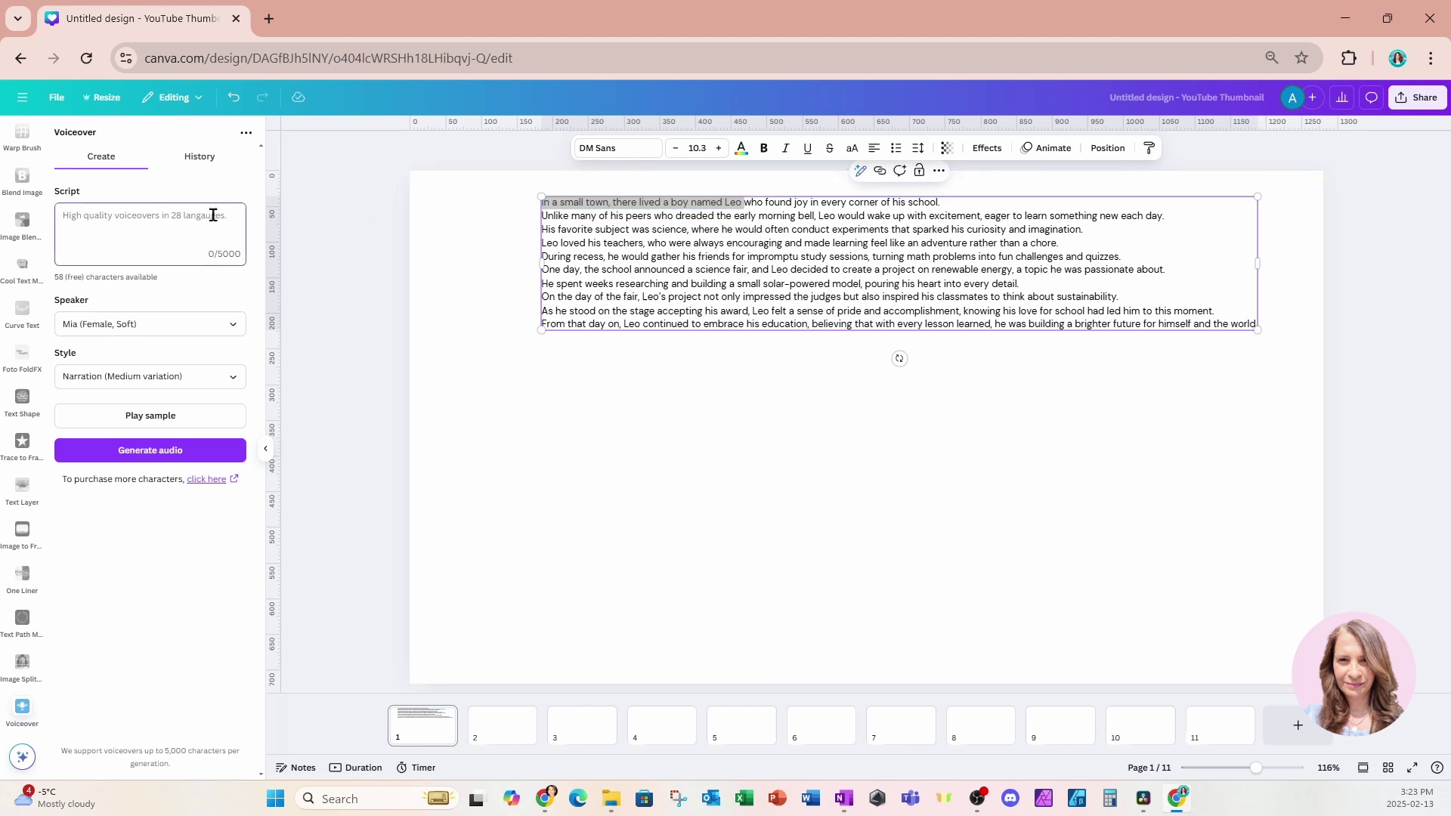
pyautogui.hotkey('ctrl', 'v')
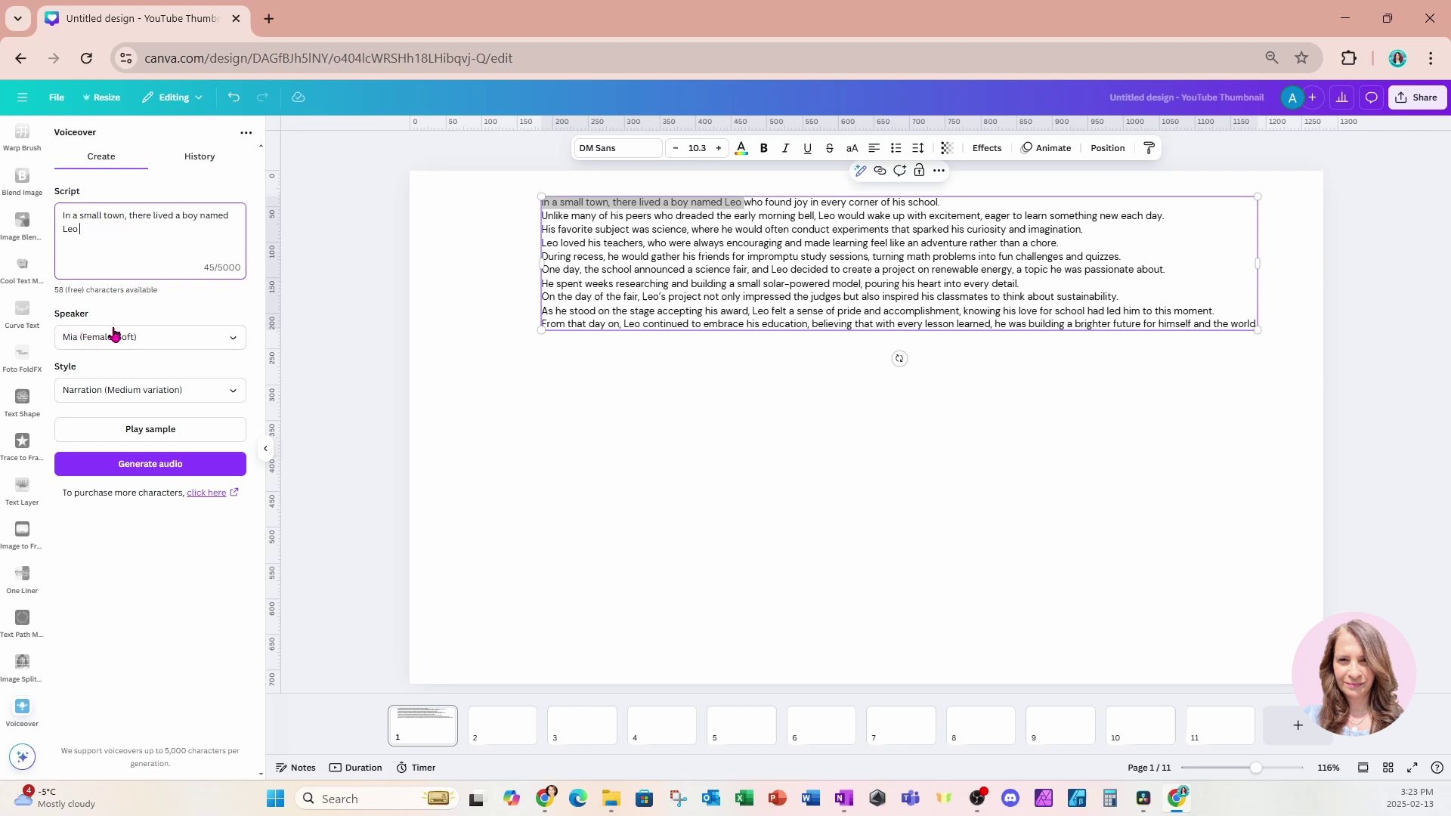
# Keep Mia (Female, Soft) as the narrator voice and play a sample
pyautogui.click(231, 340)
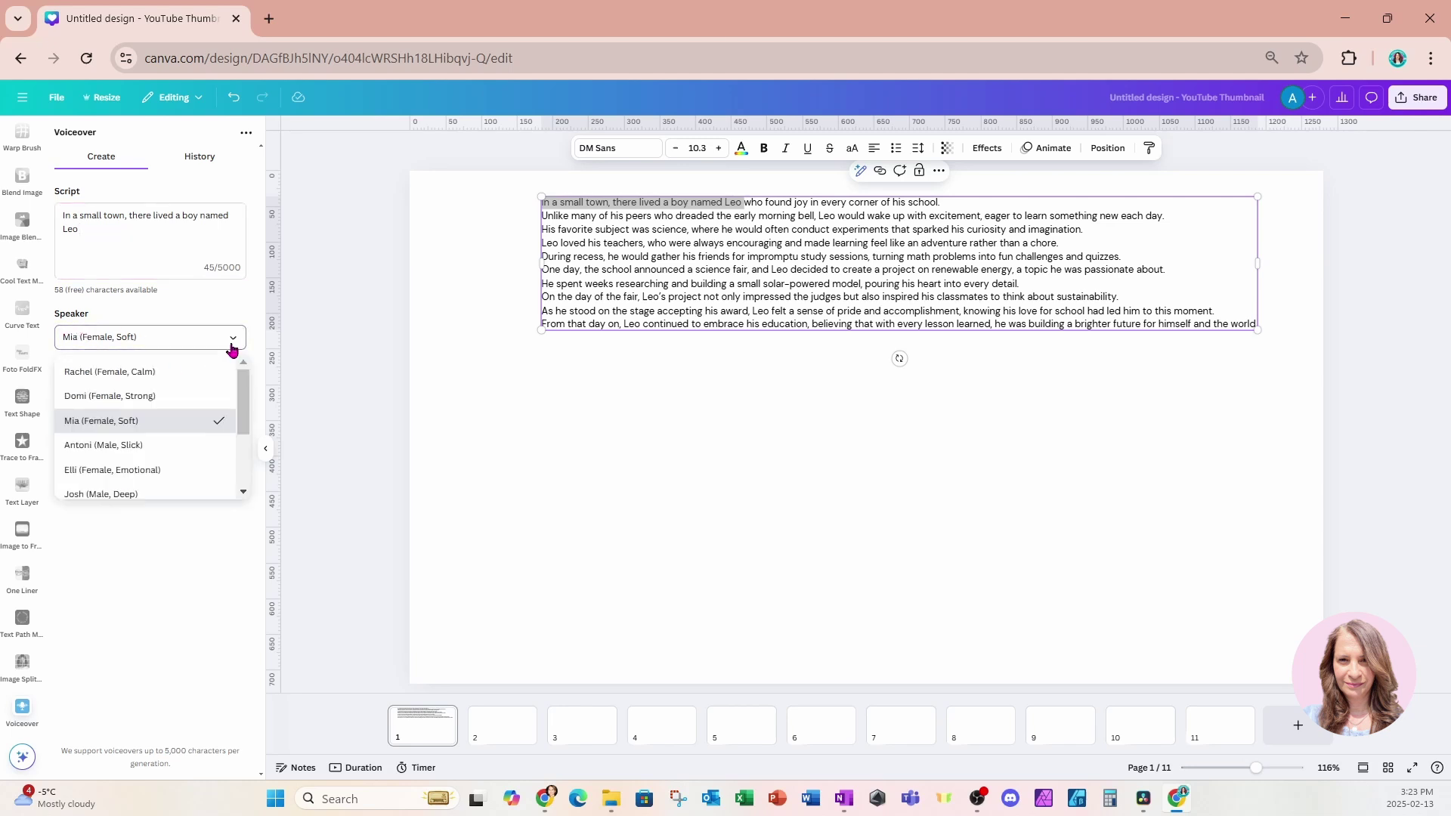
pyautogui.scroll(-3, 153, 397)
pyautogui.scroll(3, 154, 399)
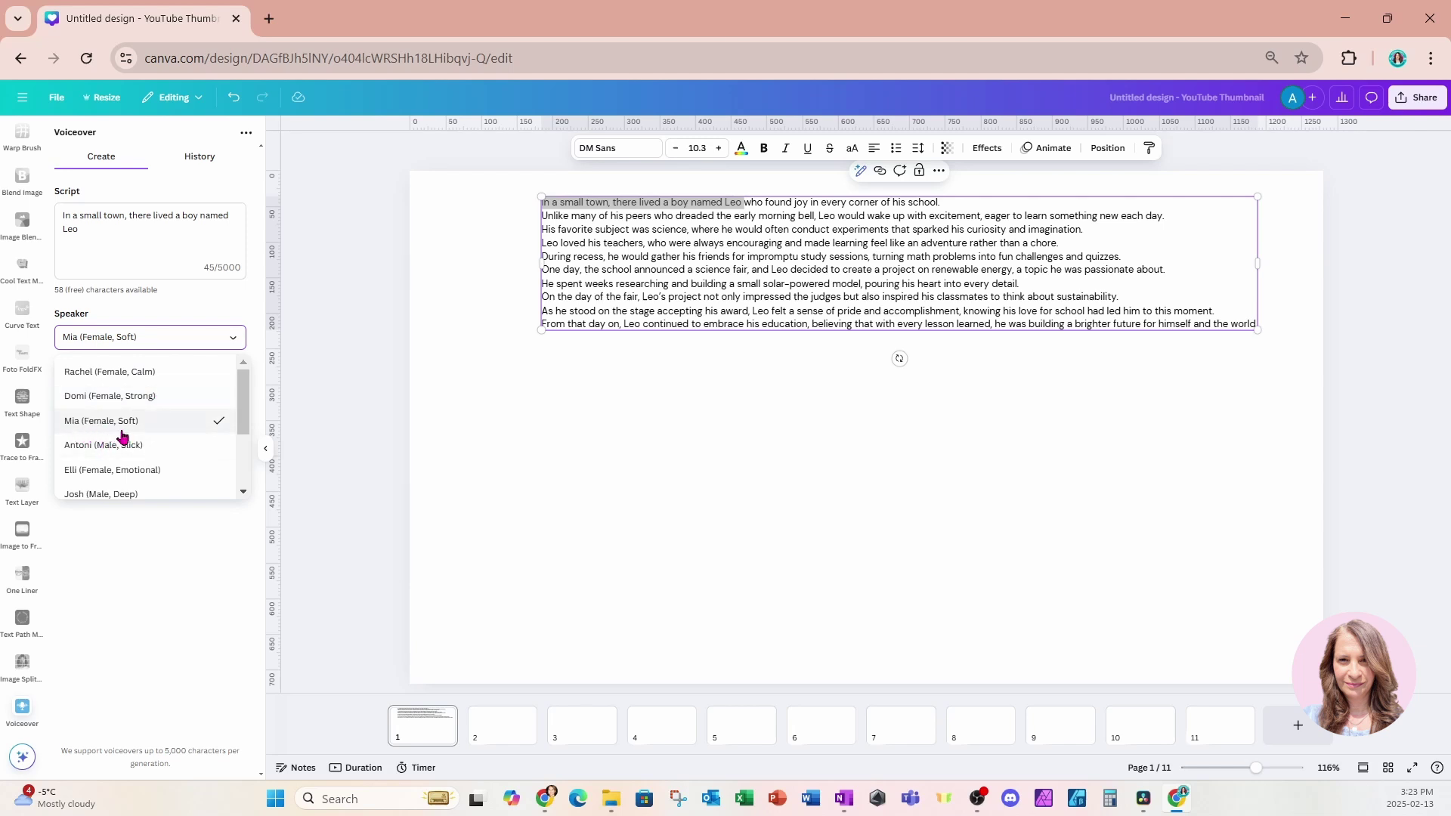
pyautogui.click(173, 330)
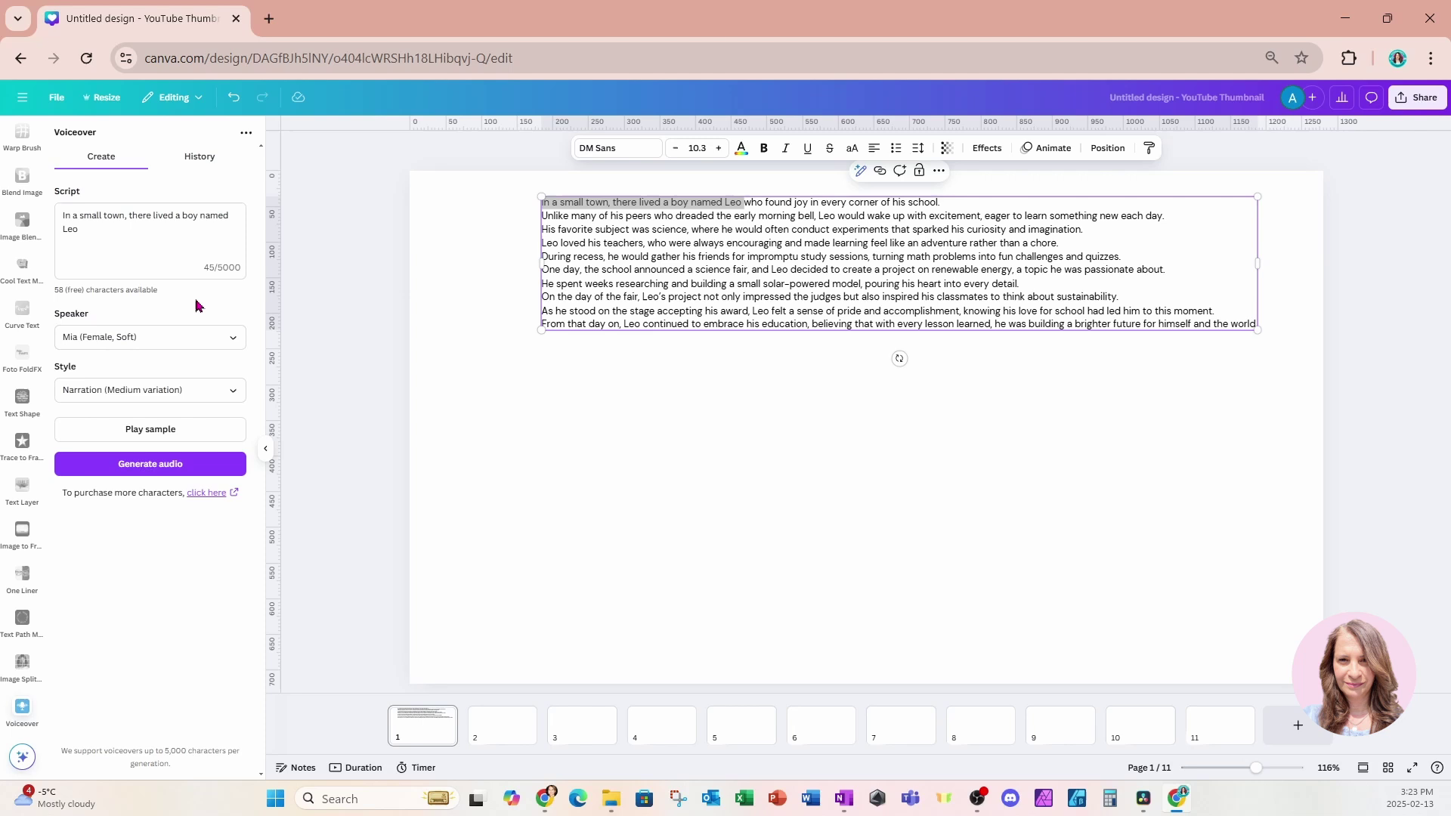
pyautogui.click(113, 431)
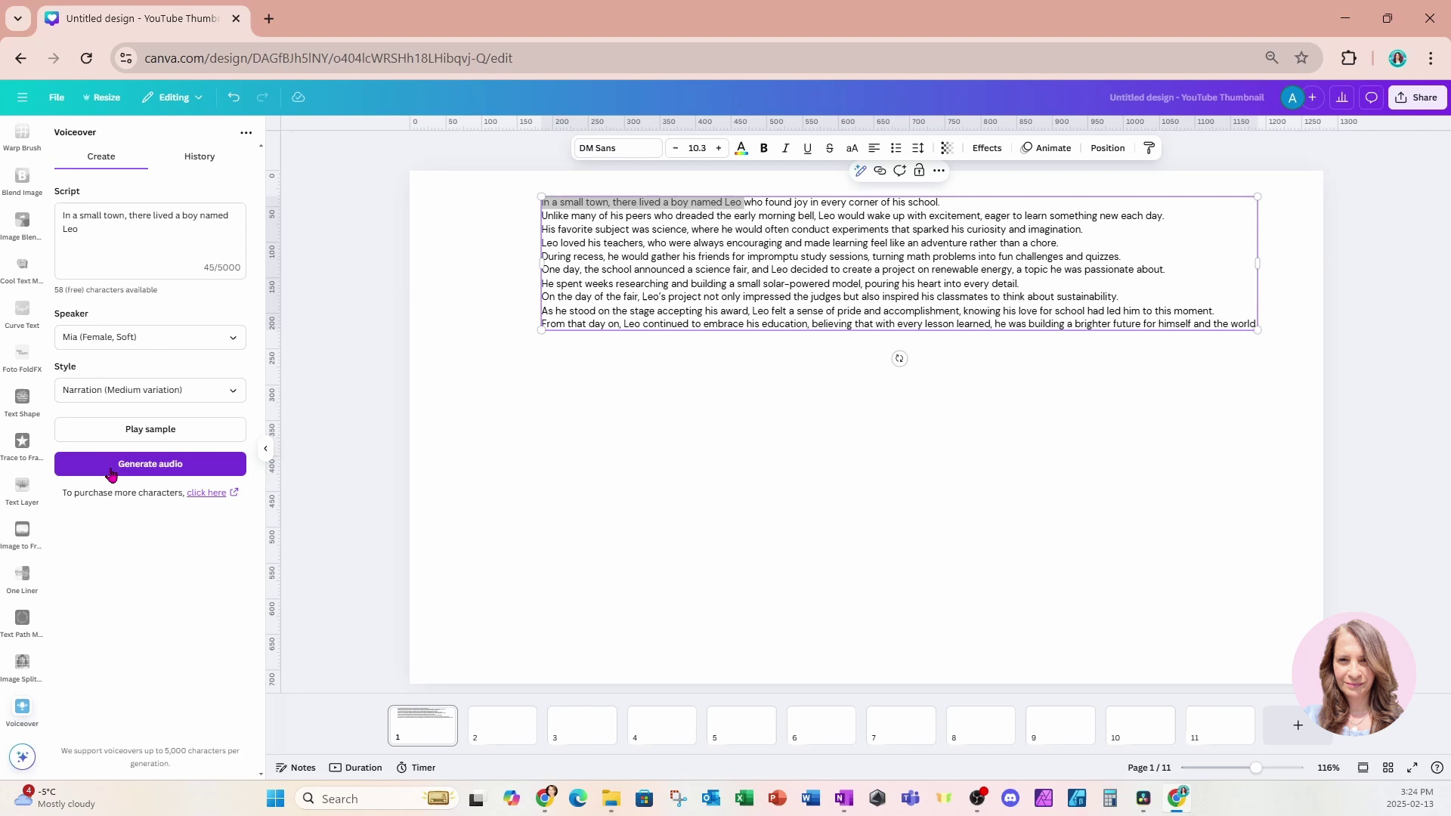
# Generate Mia's narration of the opening line as an audio clip on page 2
pyautogui.click(499, 744)
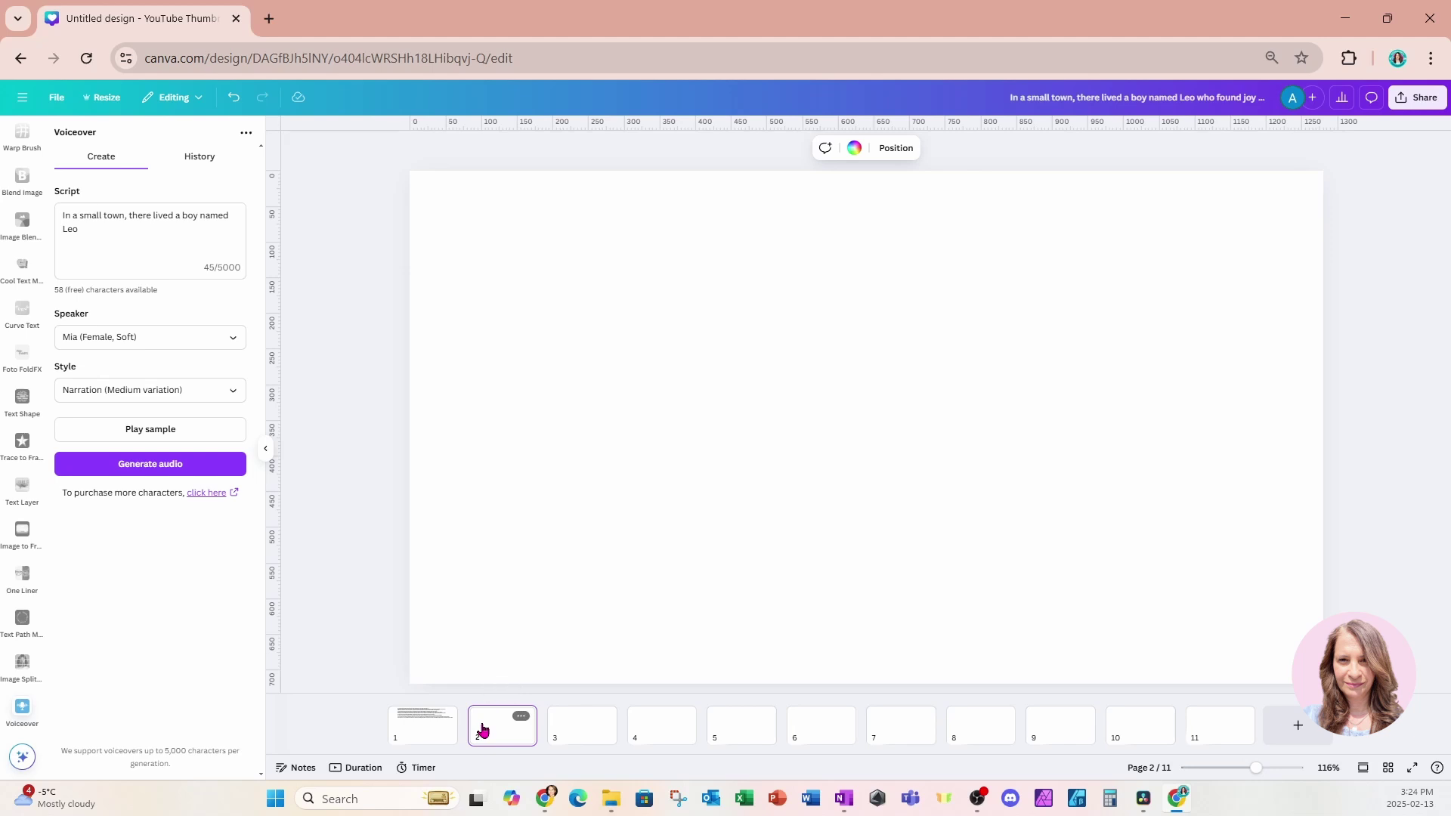
pyautogui.click(97, 467)
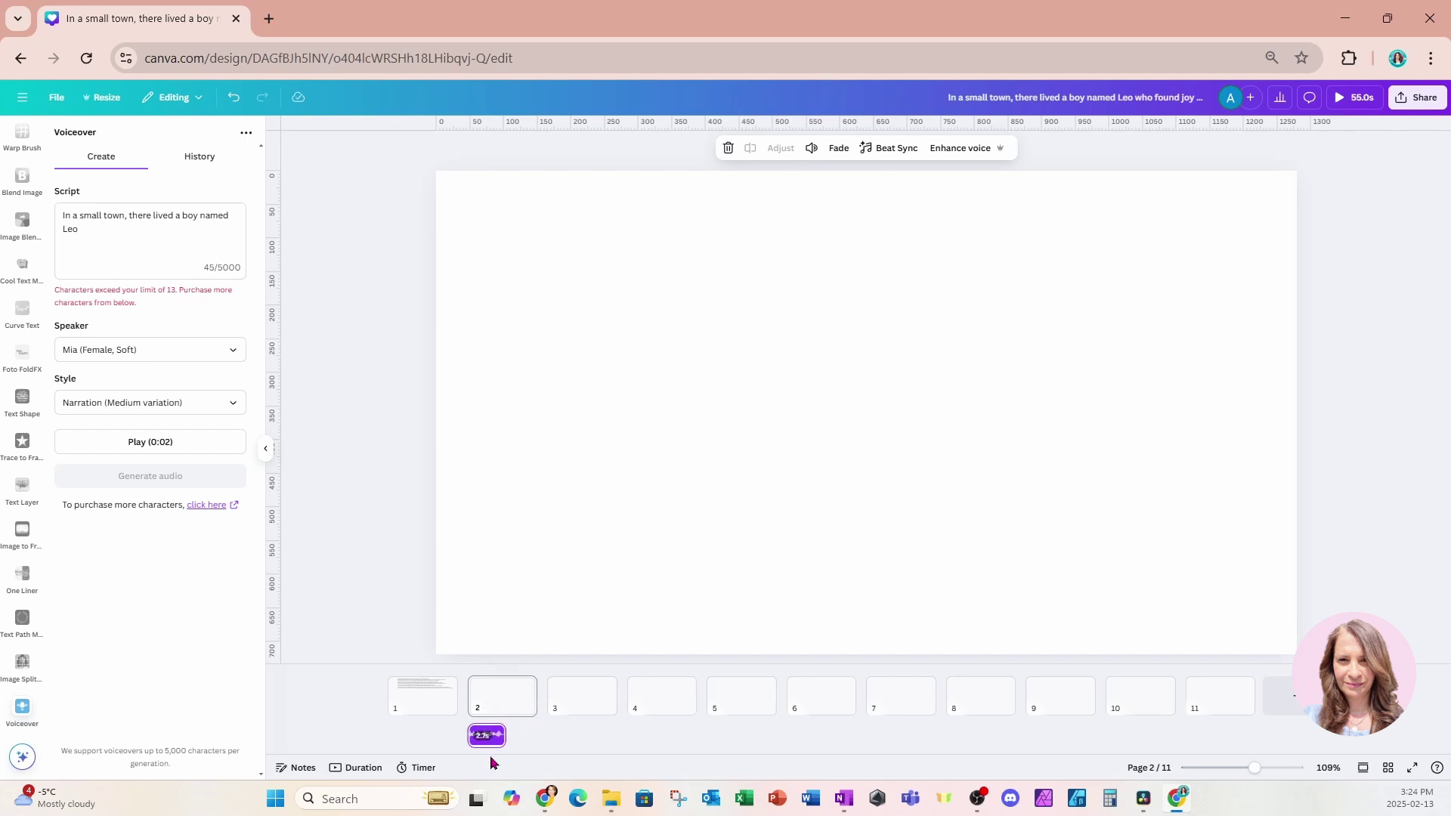
# Set page 2's duration to 2.7 seconds
pyautogui.click(489, 699)
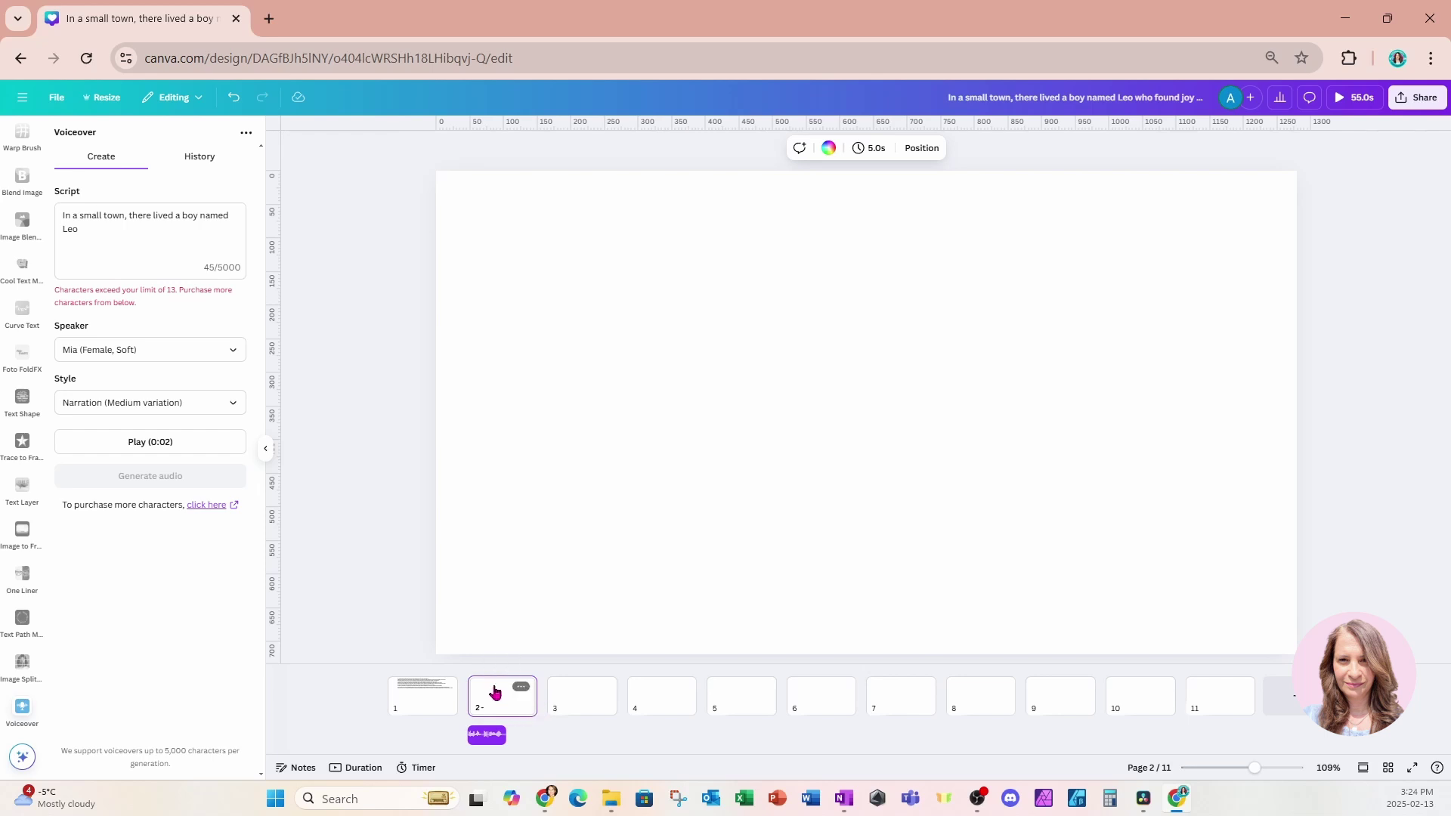
pyautogui.moveTo(525, 710)
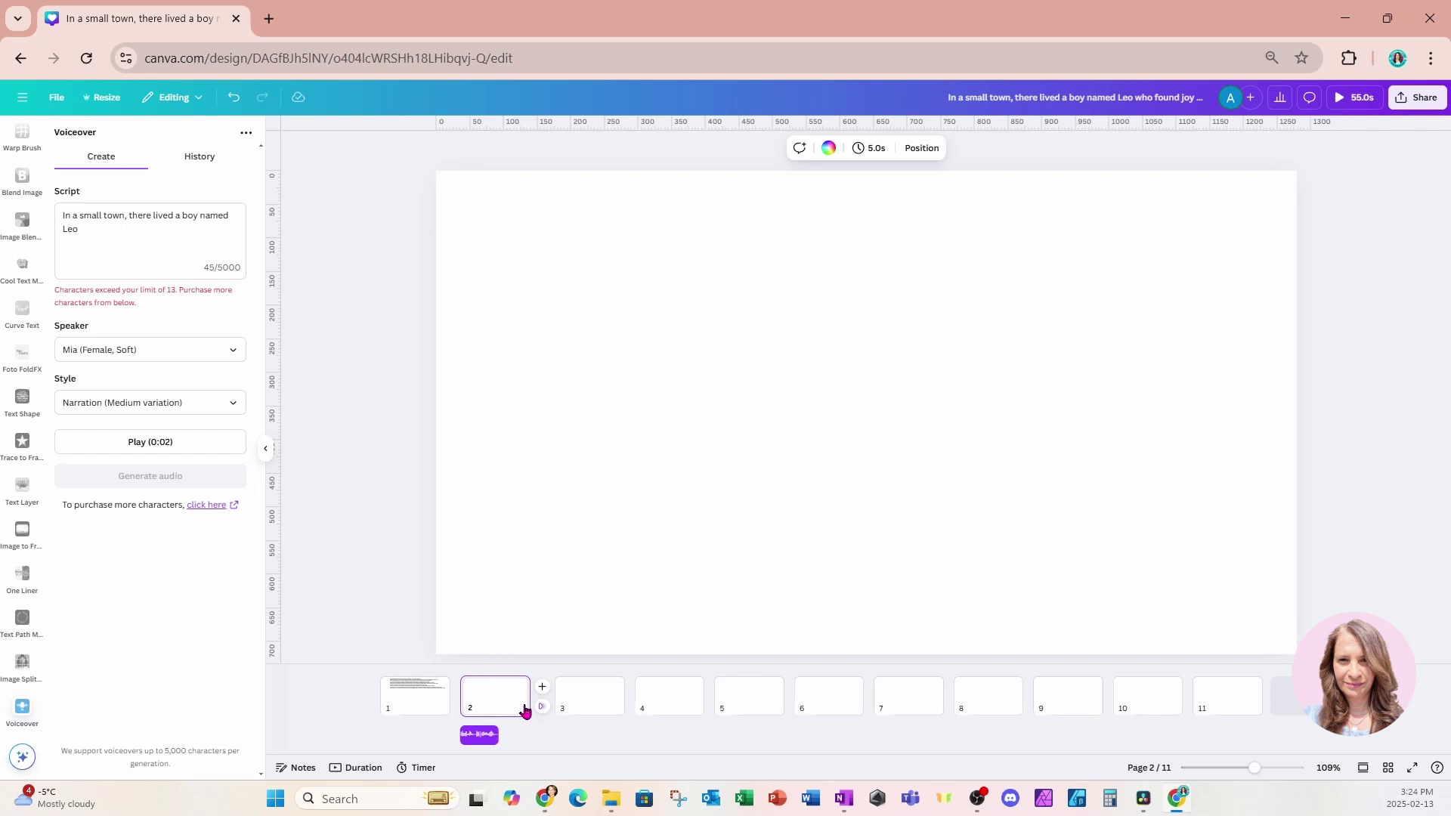
pyautogui.click(873, 148)
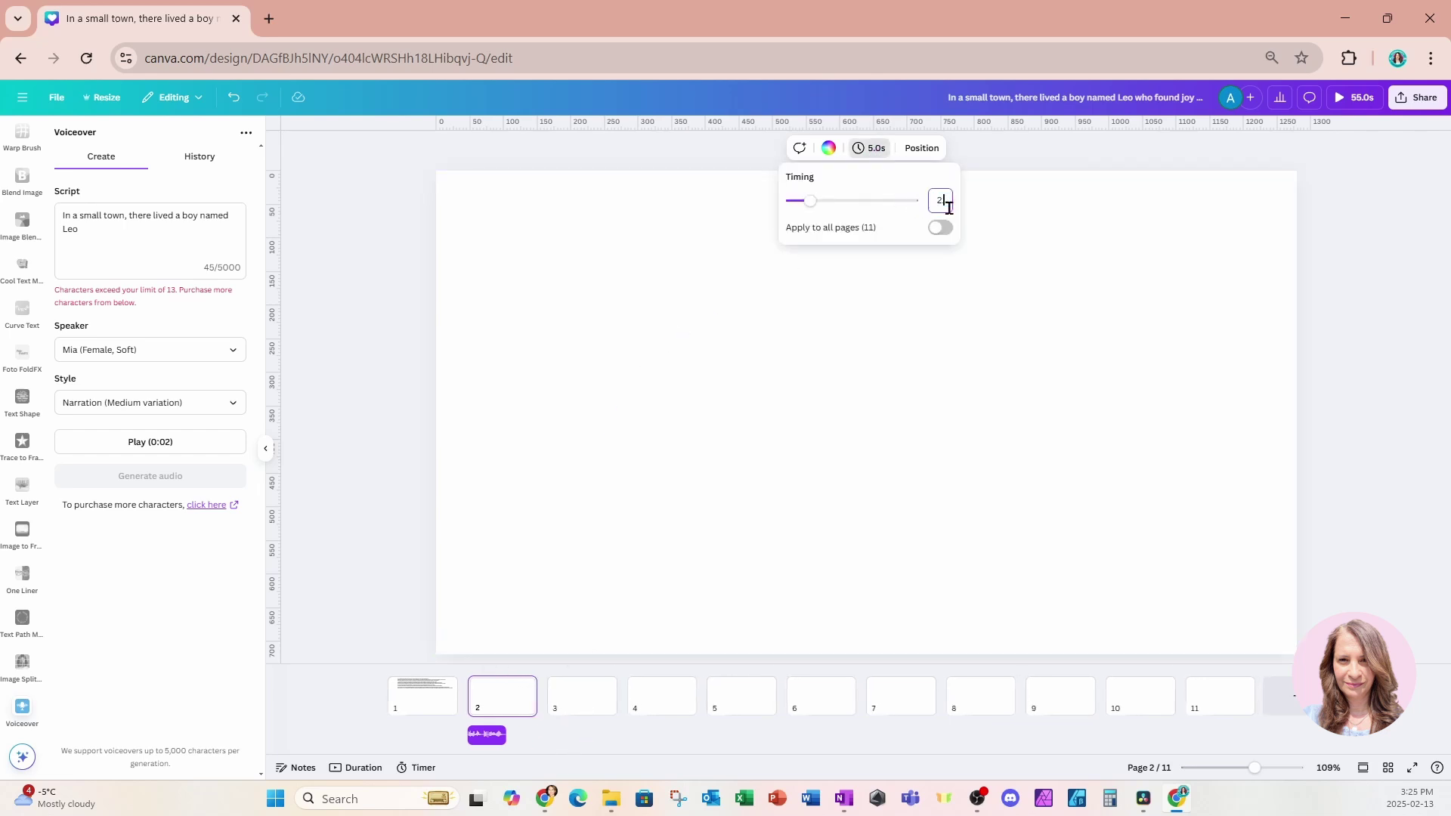
pyautogui.press('Return')
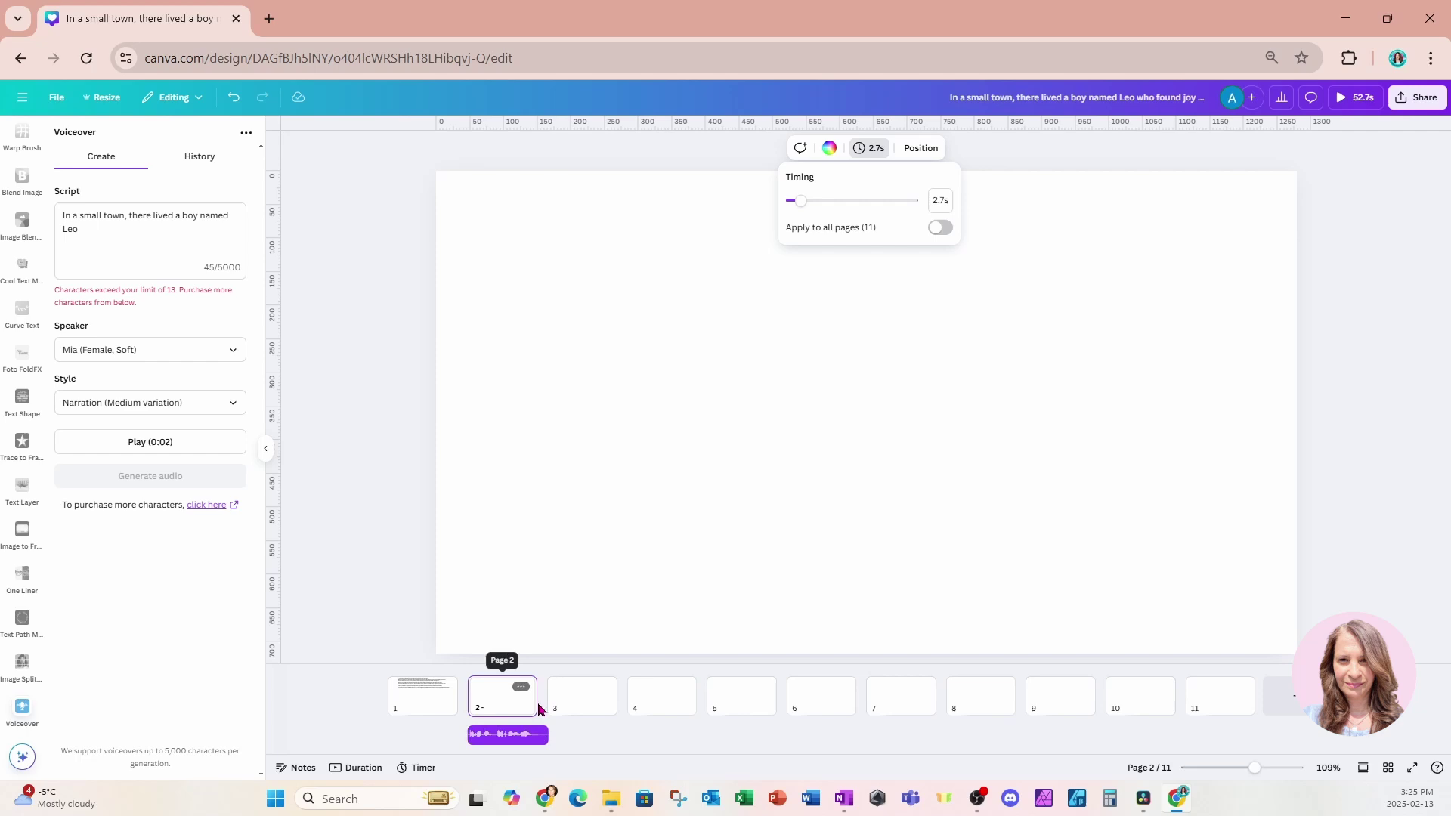
# Switch between pages 1 and 2 to check the timing, ending on page 1
pyautogui.click(423, 701)
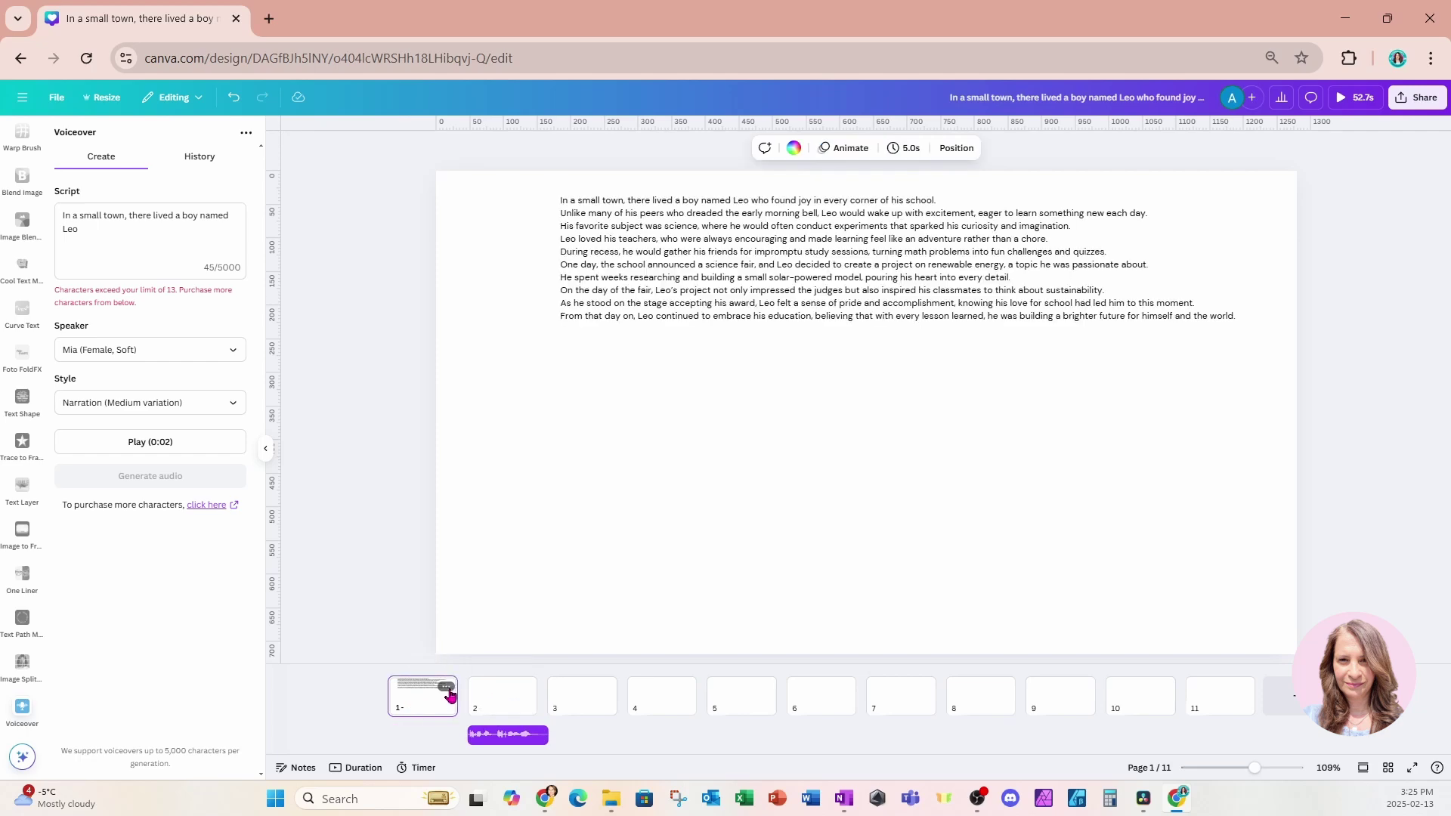
pyautogui.click(491, 699)
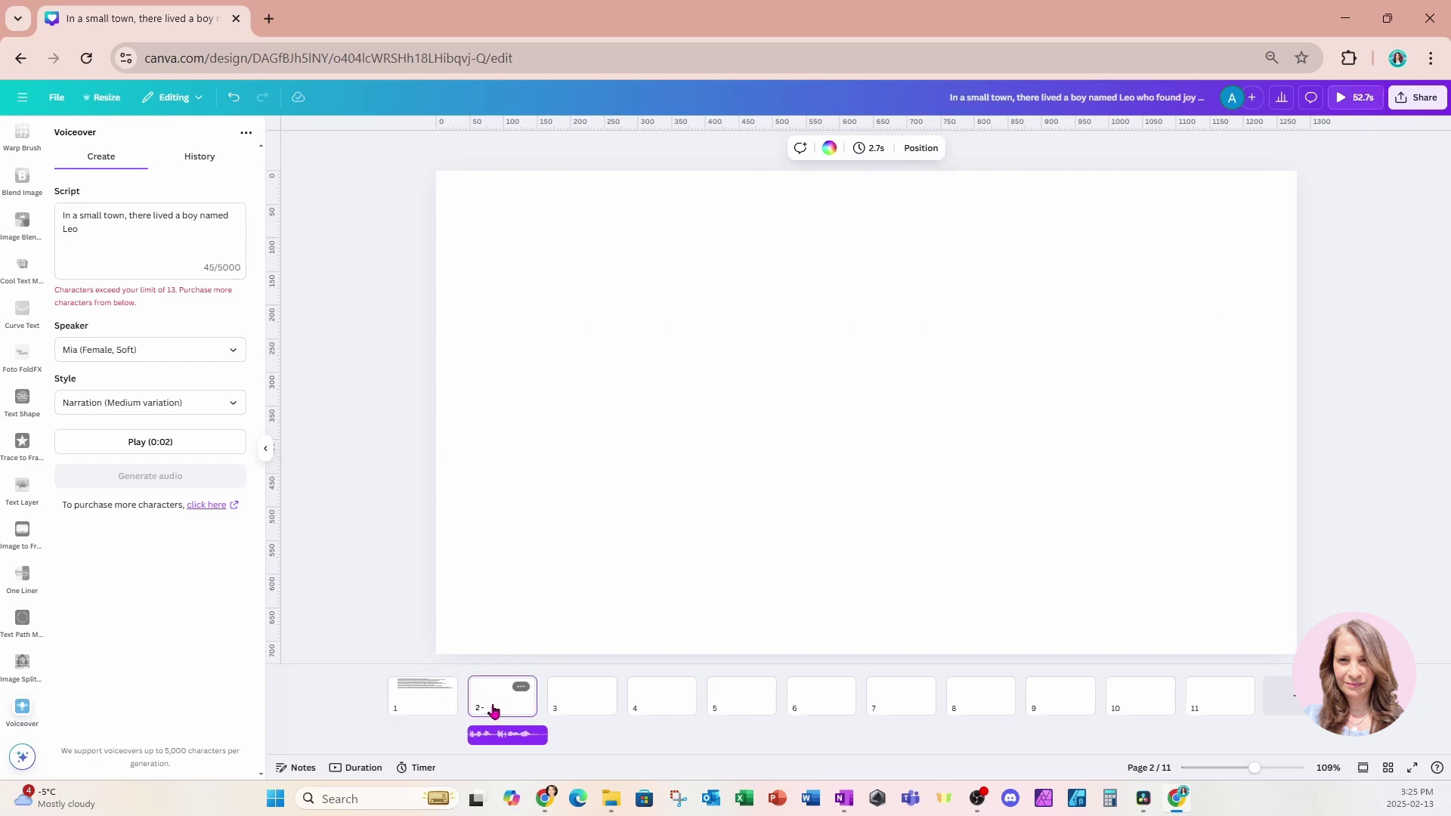
pyautogui.click(428, 702)
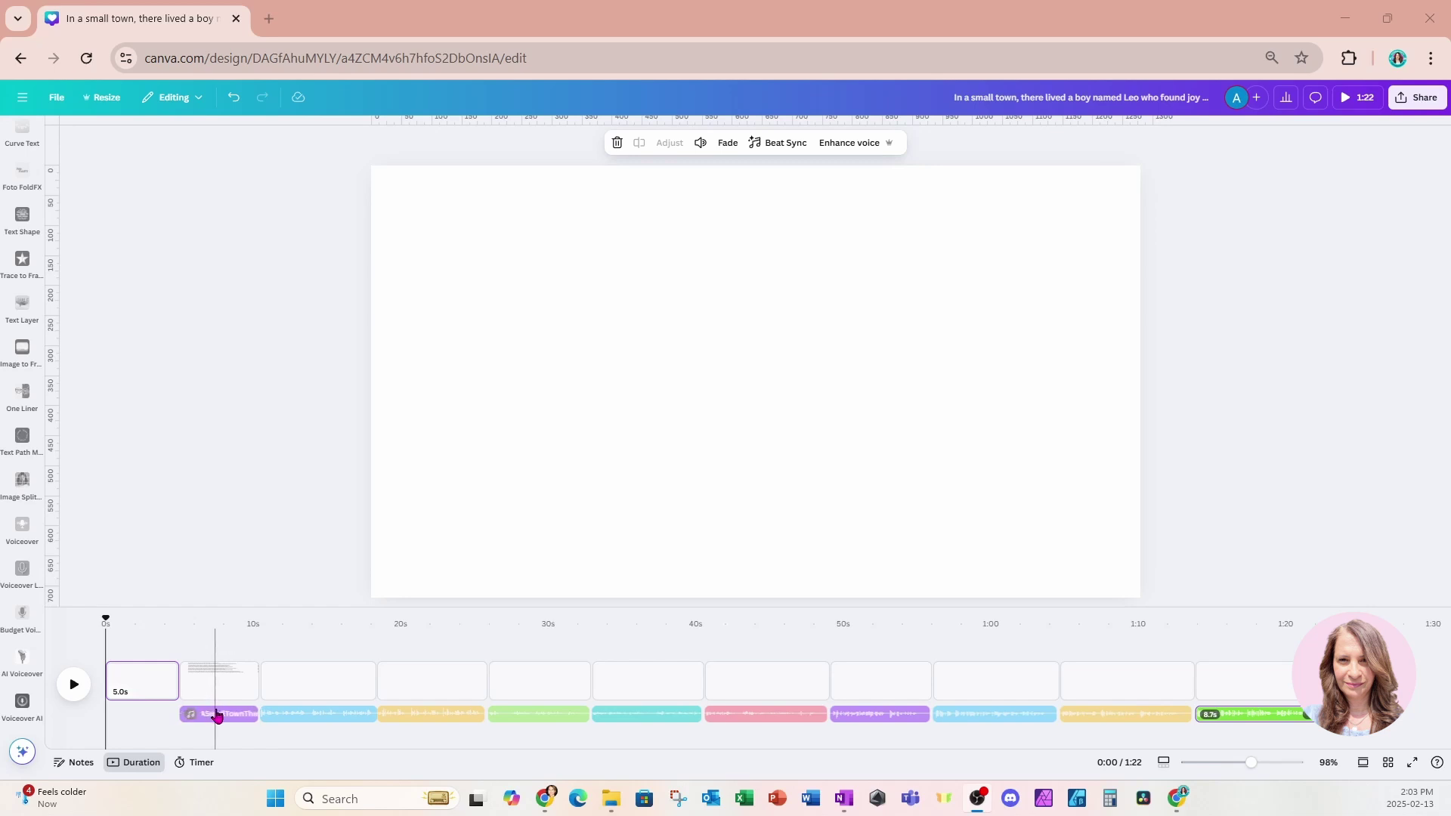
# Play the narrated story from about 2 seconds, then pause after a few pages
pyautogui.moveTo(106, 618); pyautogui.dragTo(178, 618)
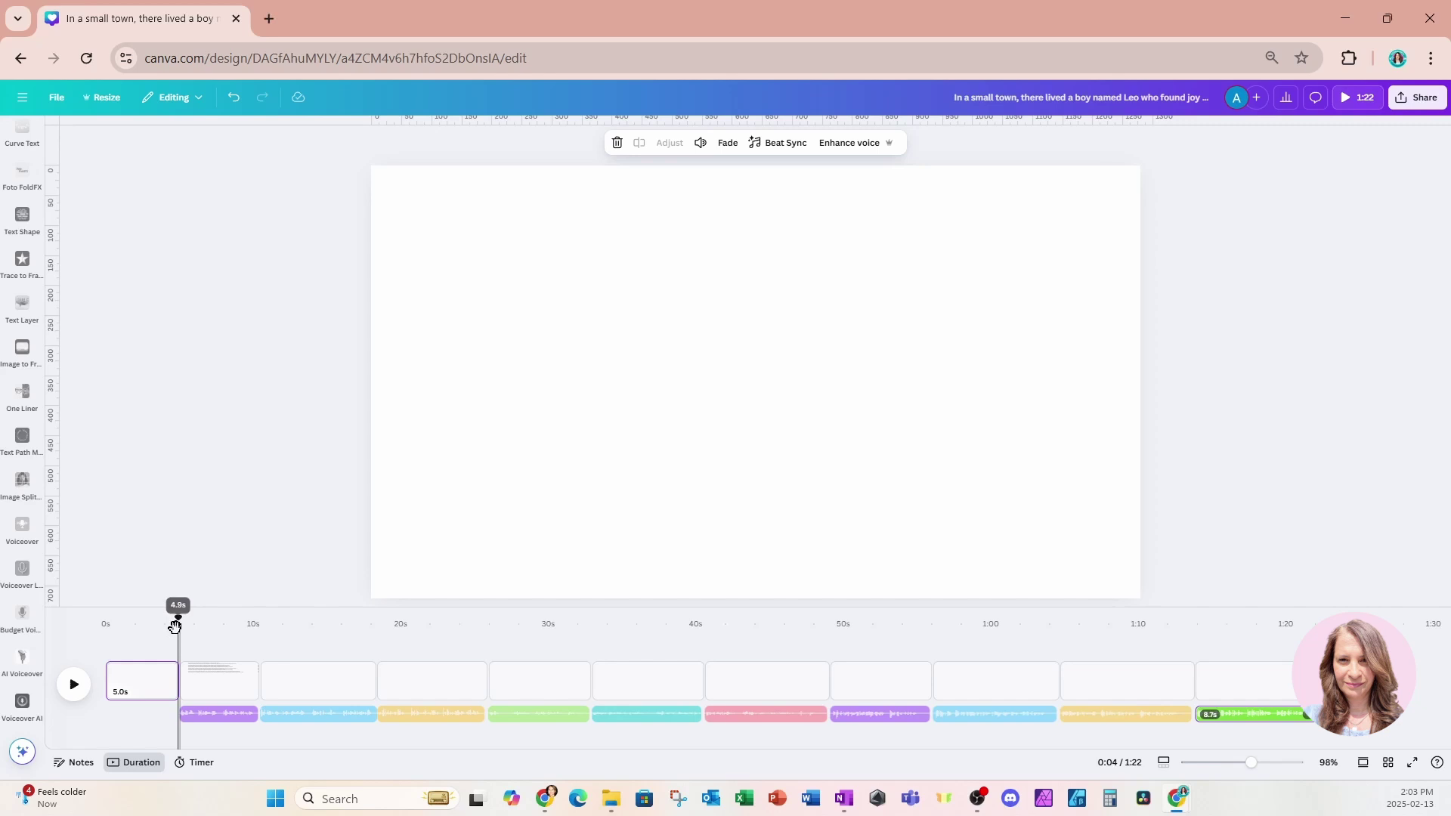
pyautogui.click(74, 685)
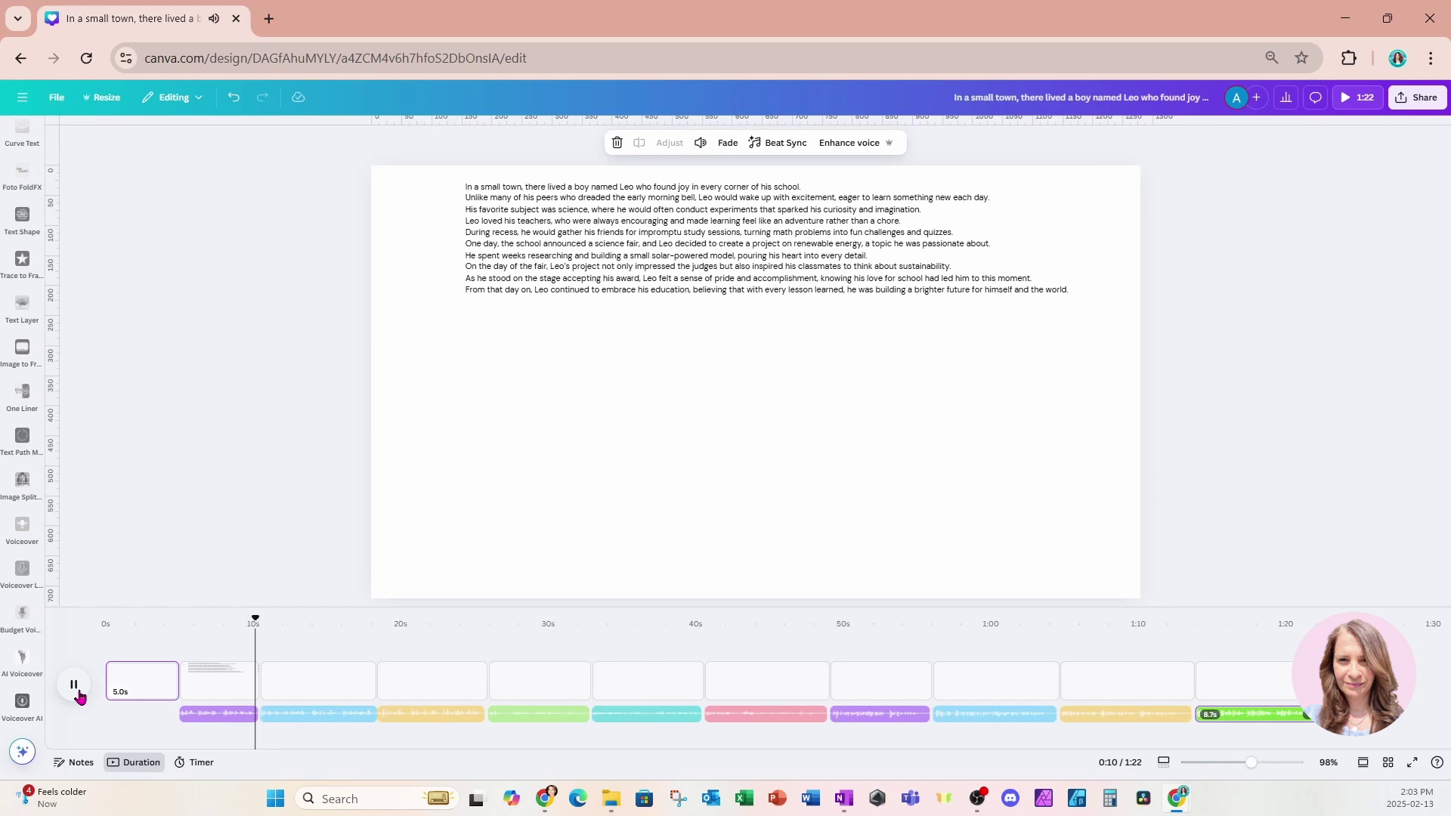
pyautogui.click(76, 687)
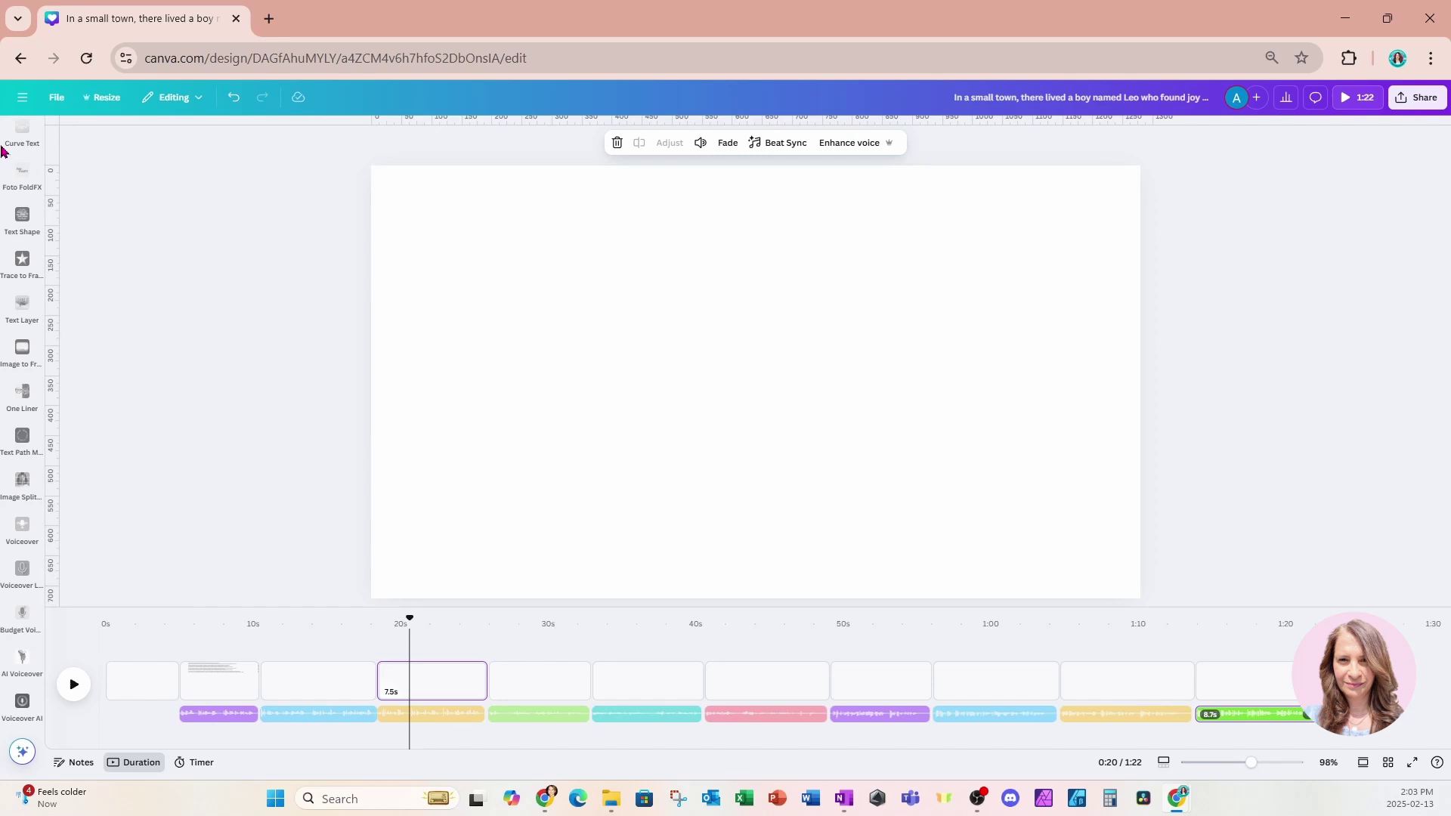
# Search Elements for 'stick man' and show all the Graphics results
pyautogui.scroll(-10, 23, 221)
pyautogui.scroll(10, 22, 220)
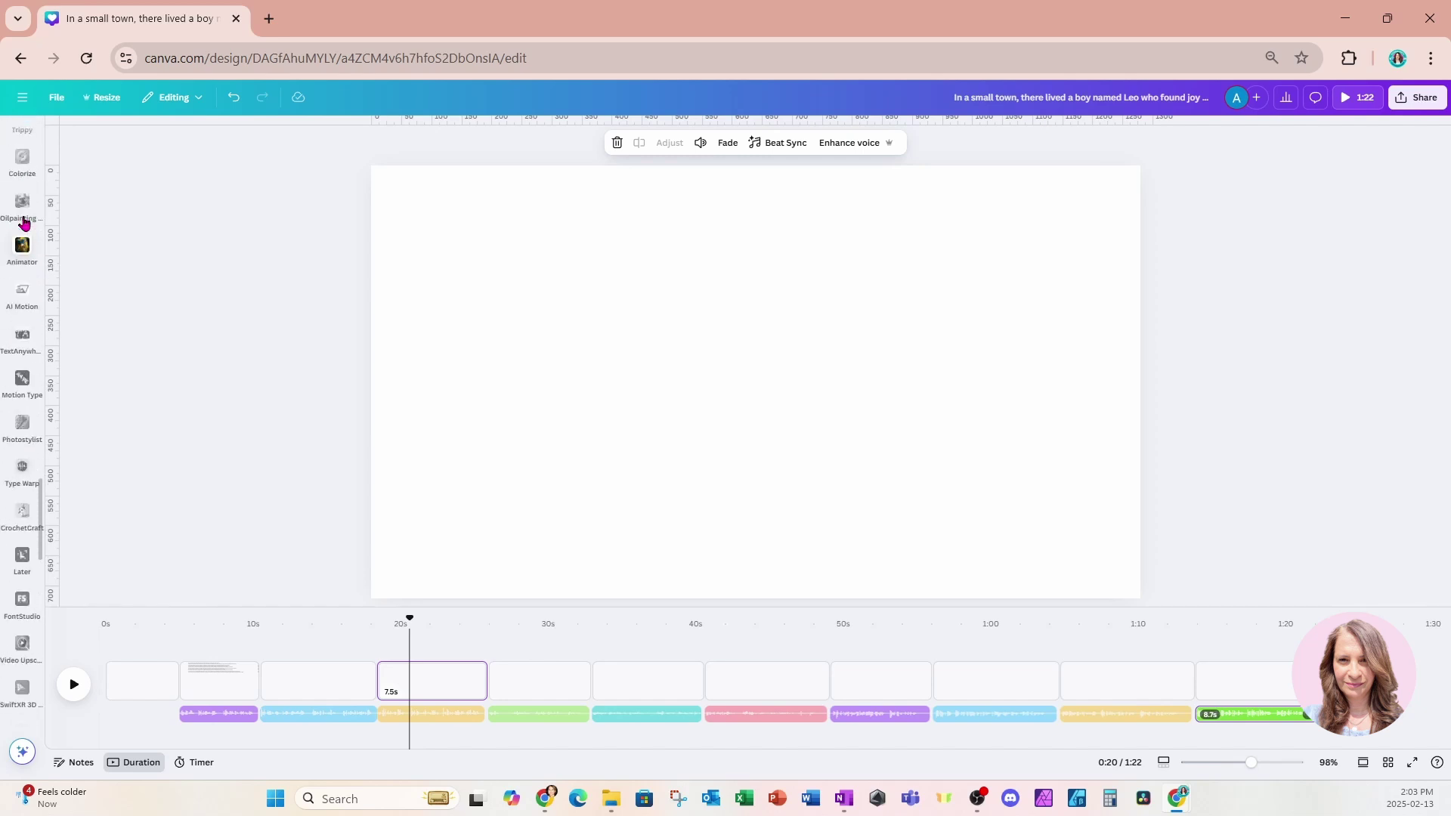
pyautogui.click(22, 181)
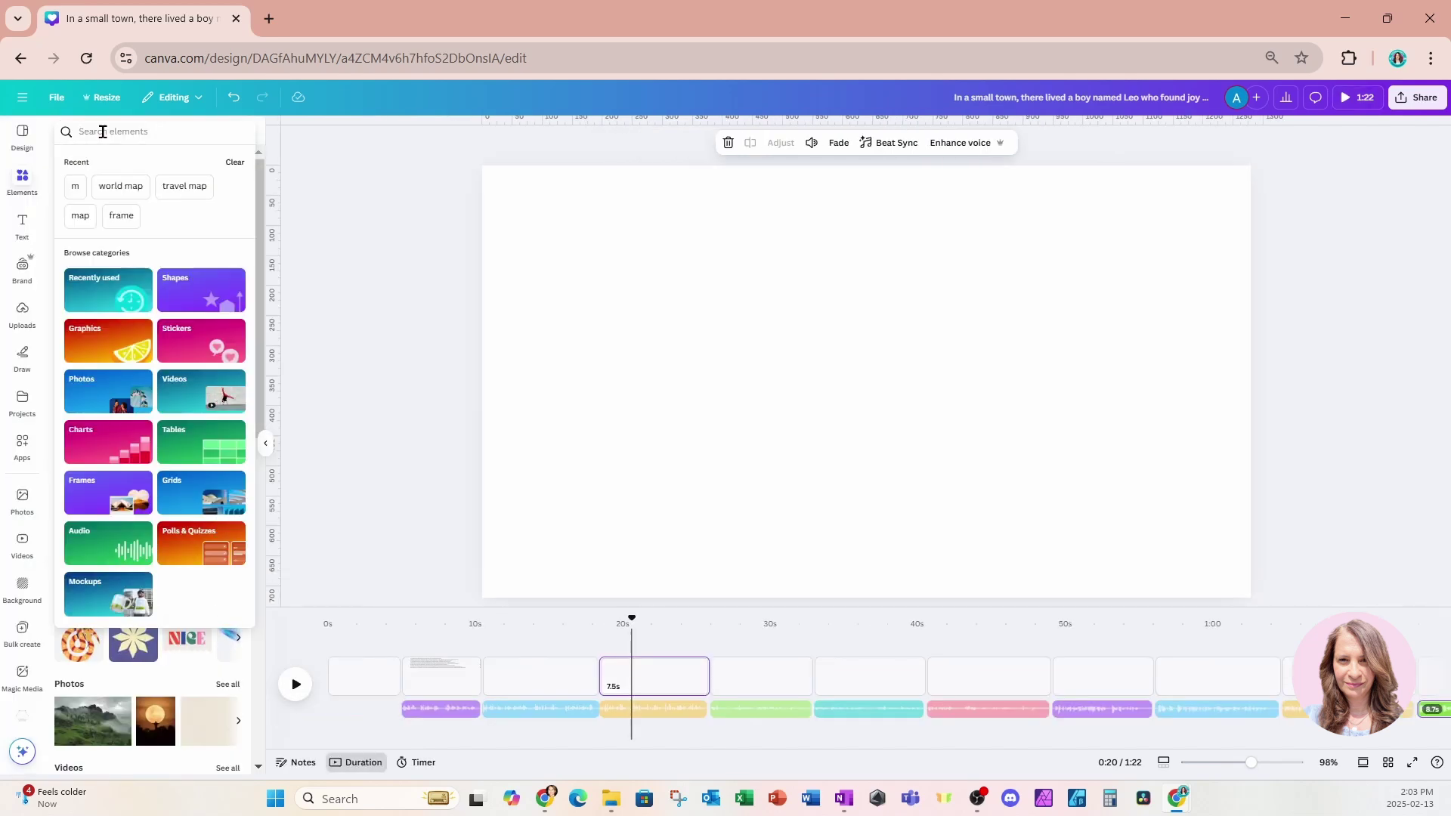
pyautogui.write('stick')
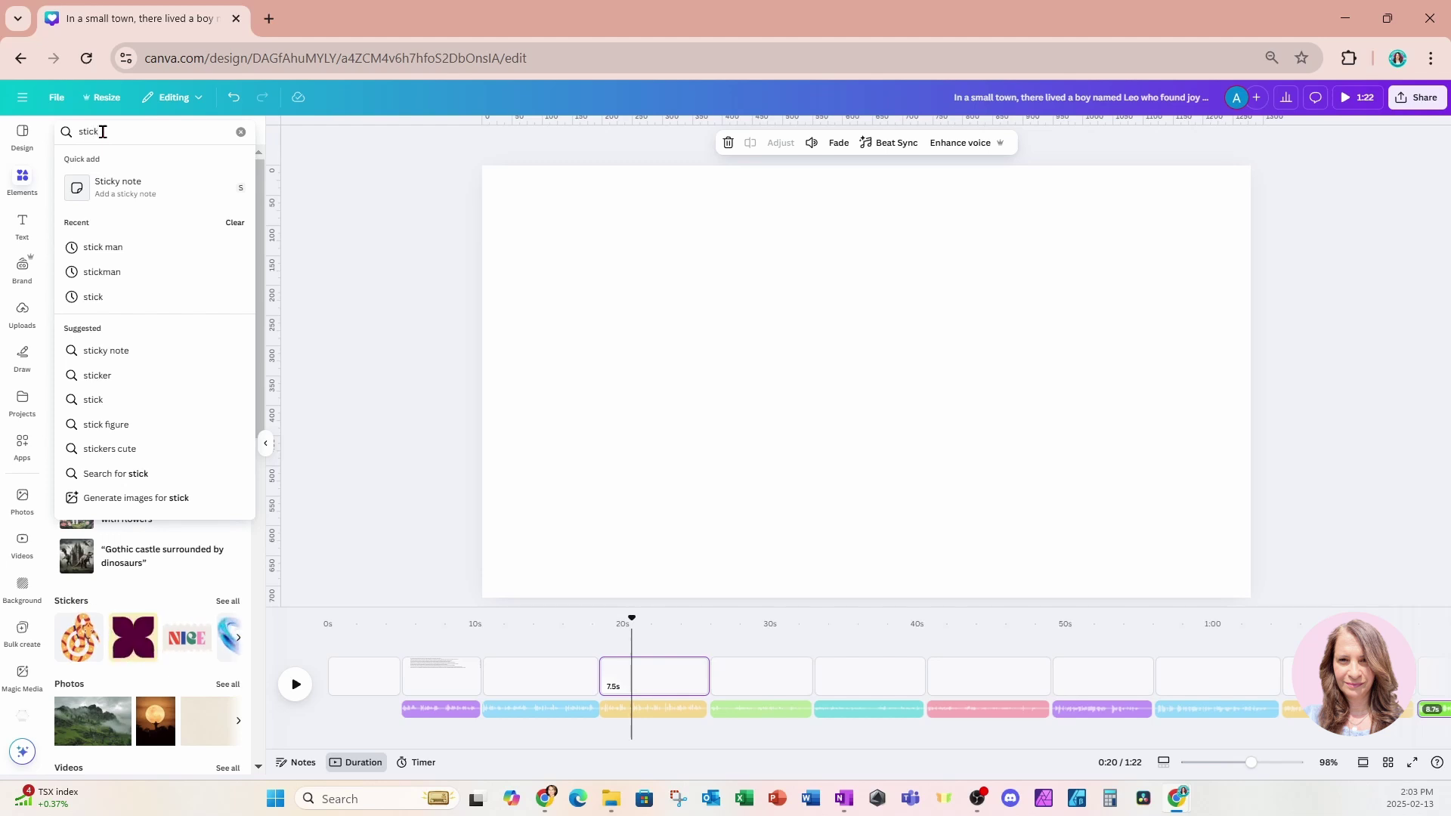
pyautogui.write(' man')
pyautogui.press('Return')
pyautogui.click(224, 232)
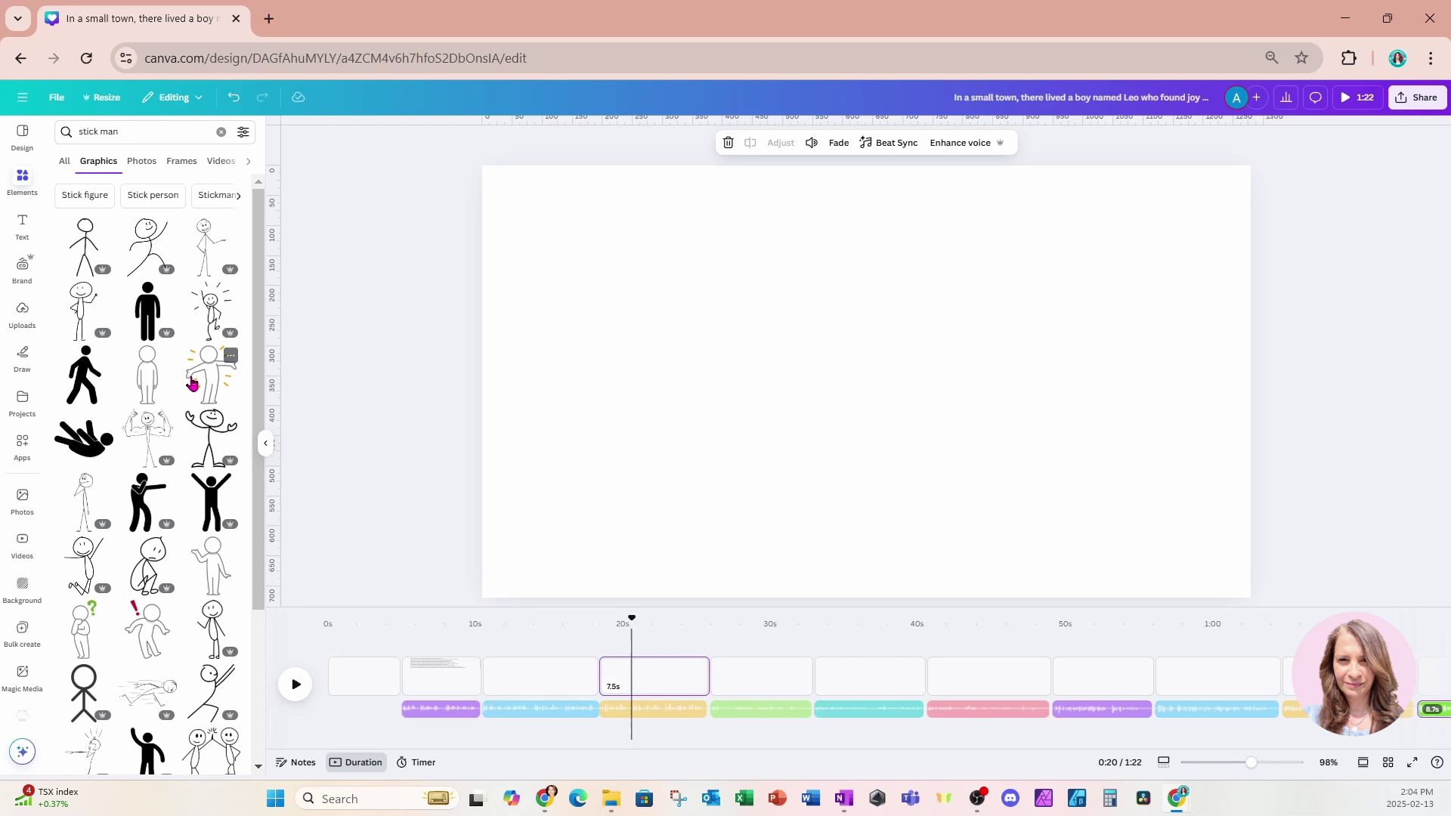
pyautogui.scroll(-15, 191, 383)
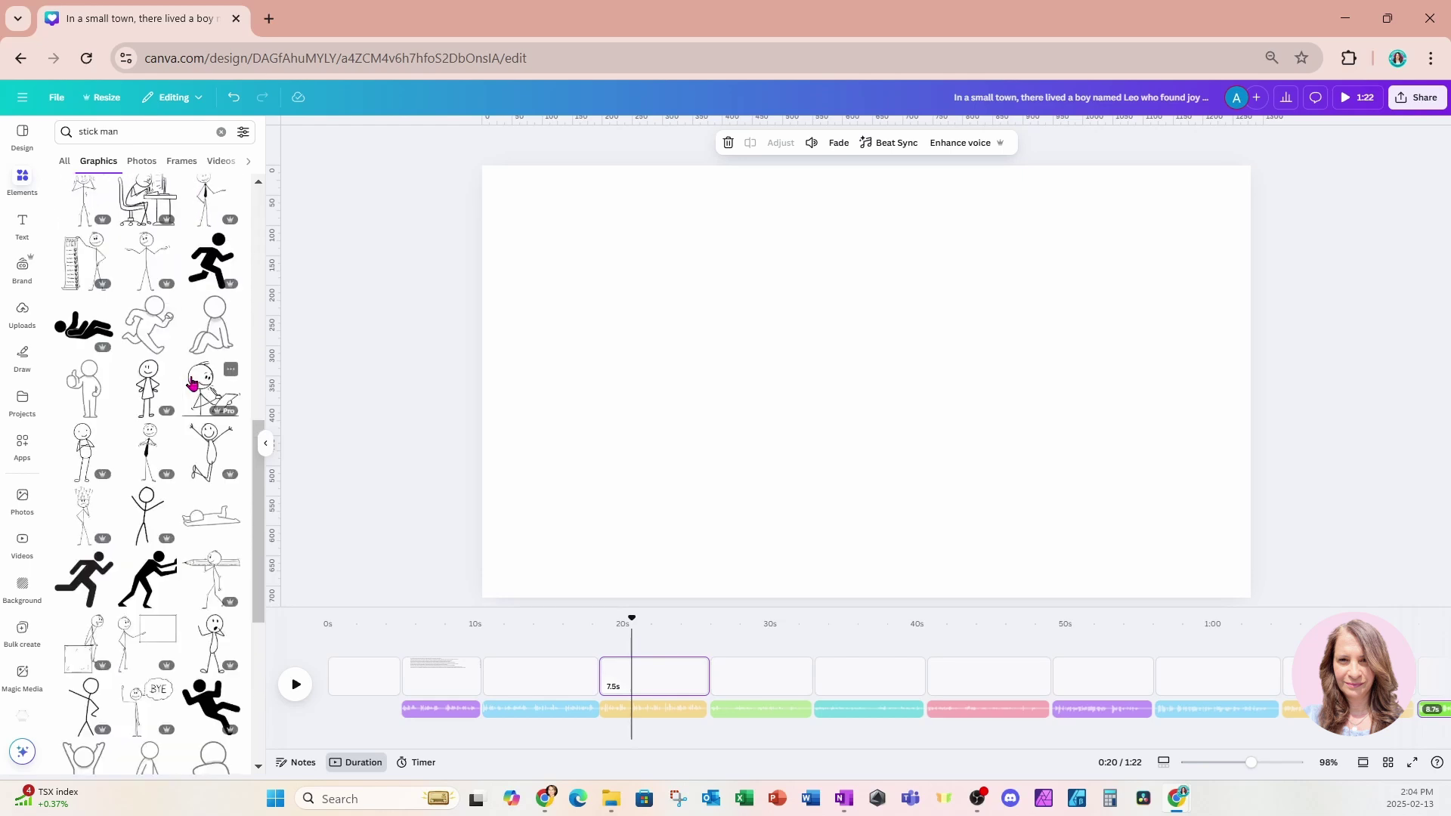
pyautogui.scroll(4, 192, 383)
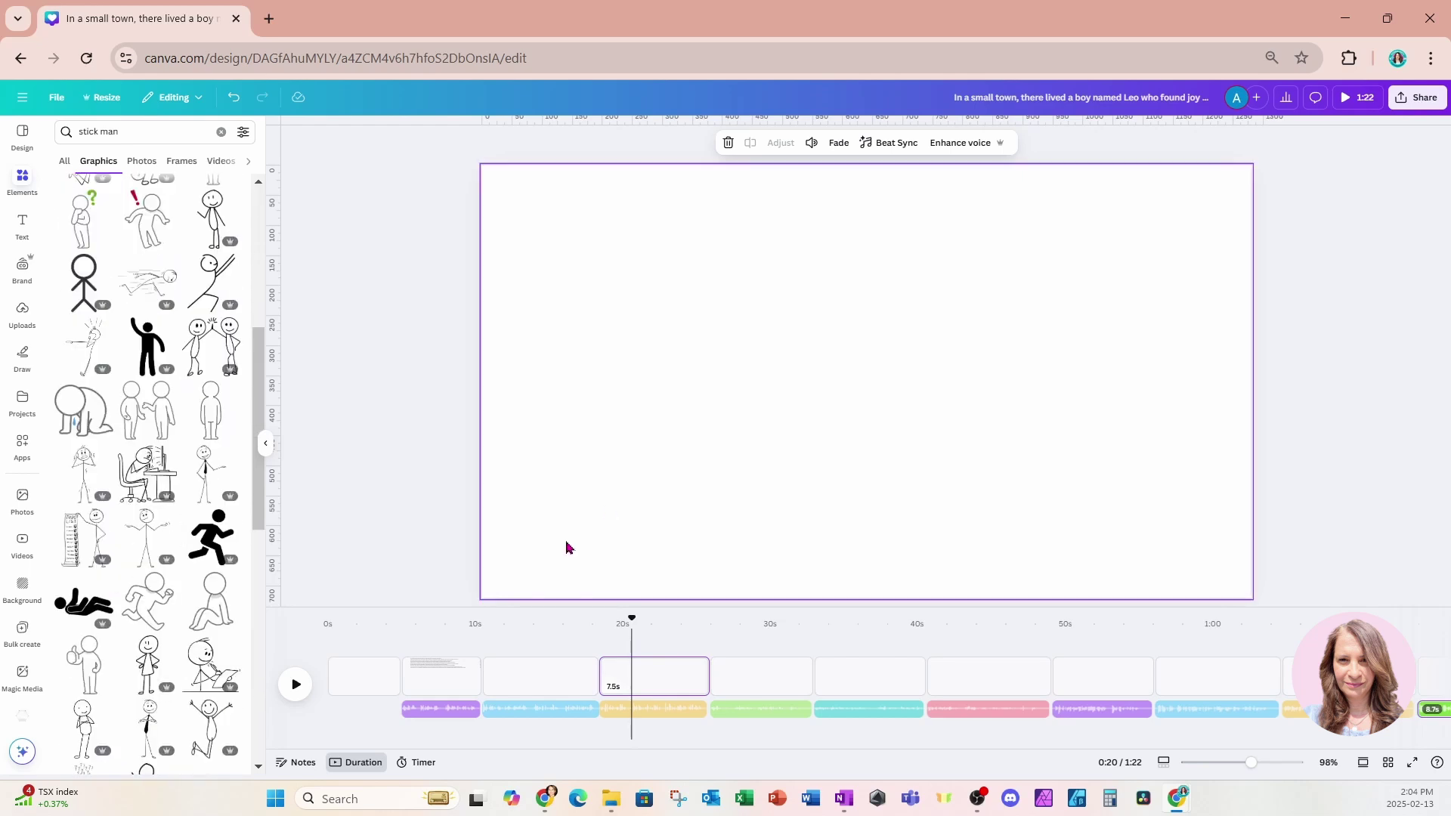
# On page 2, search the graphics for 'stick man happy'
pyautogui.click(435, 682)
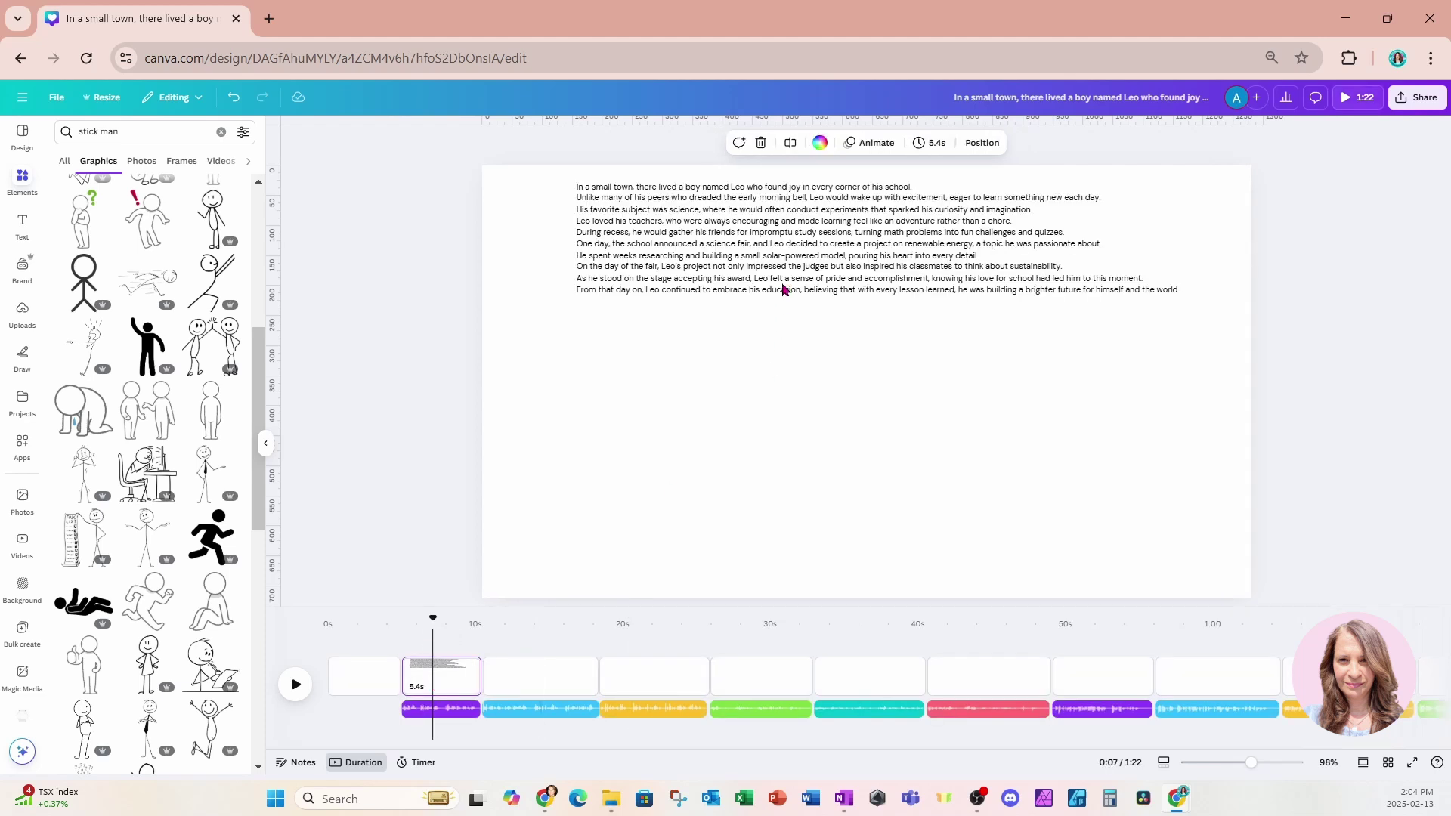
pyautogui.click(783, 287)
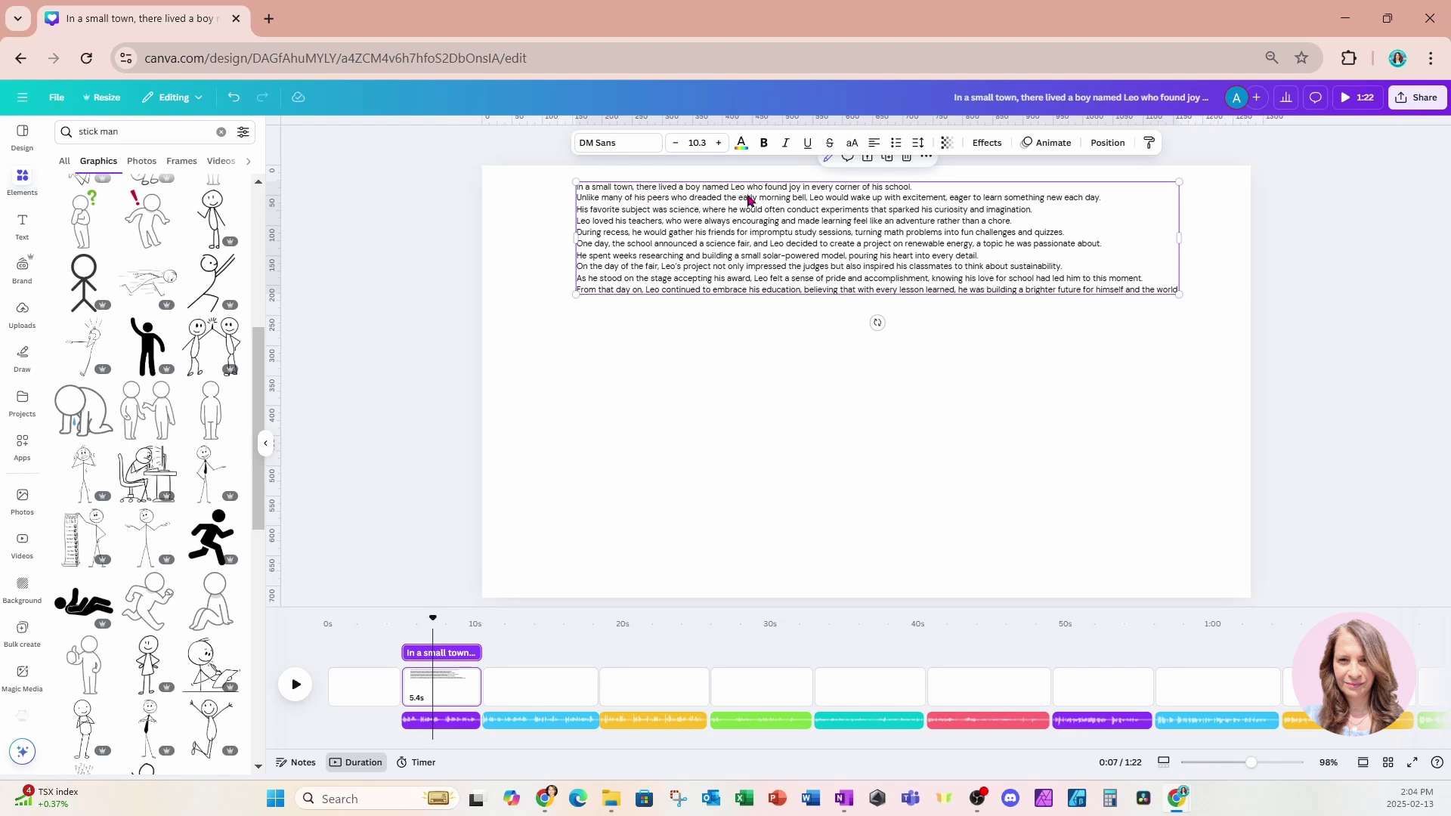
pyautogui.click(157, 137)
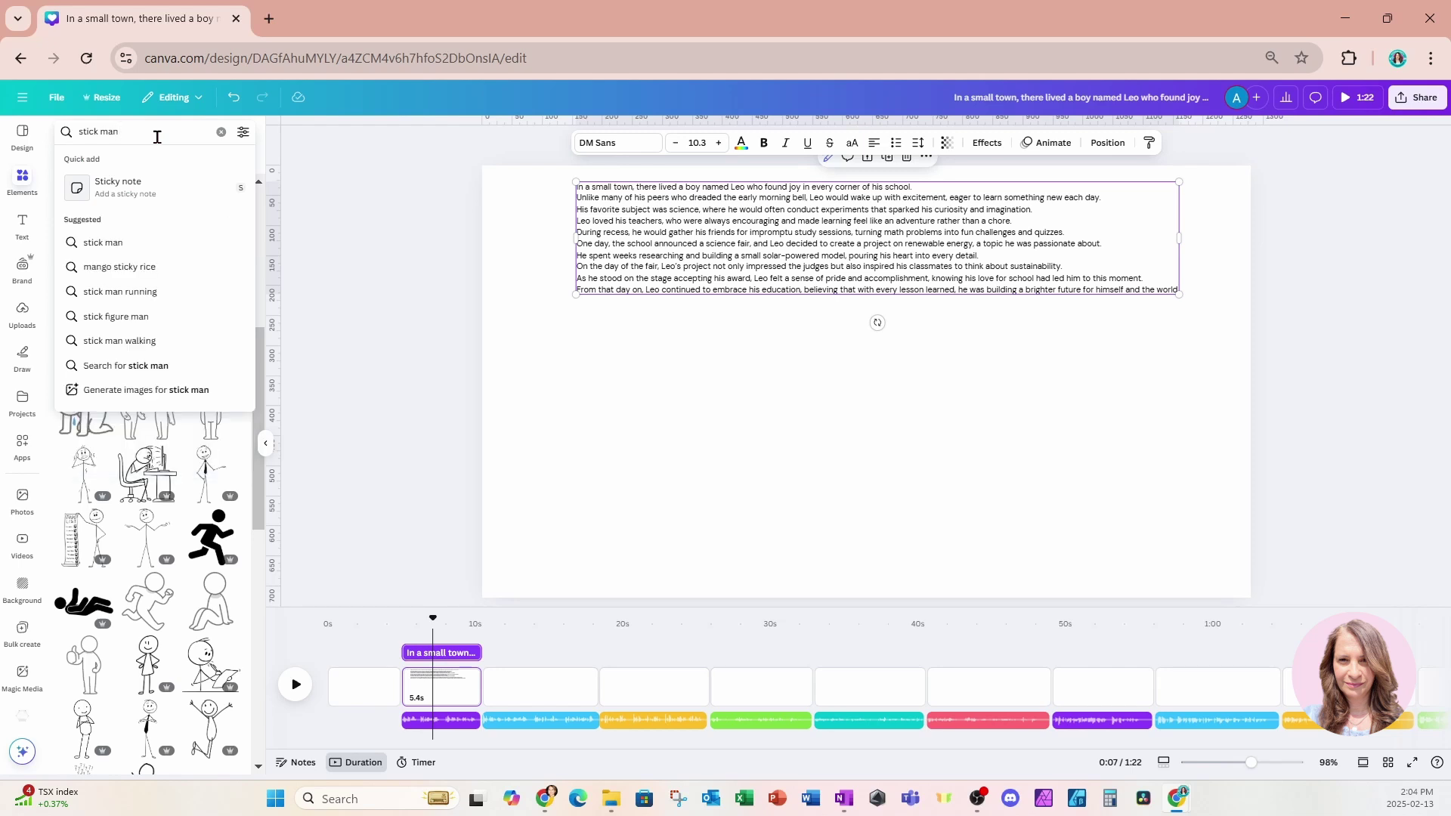
pyautogui.write('happy')
pyautogui.press('Return')
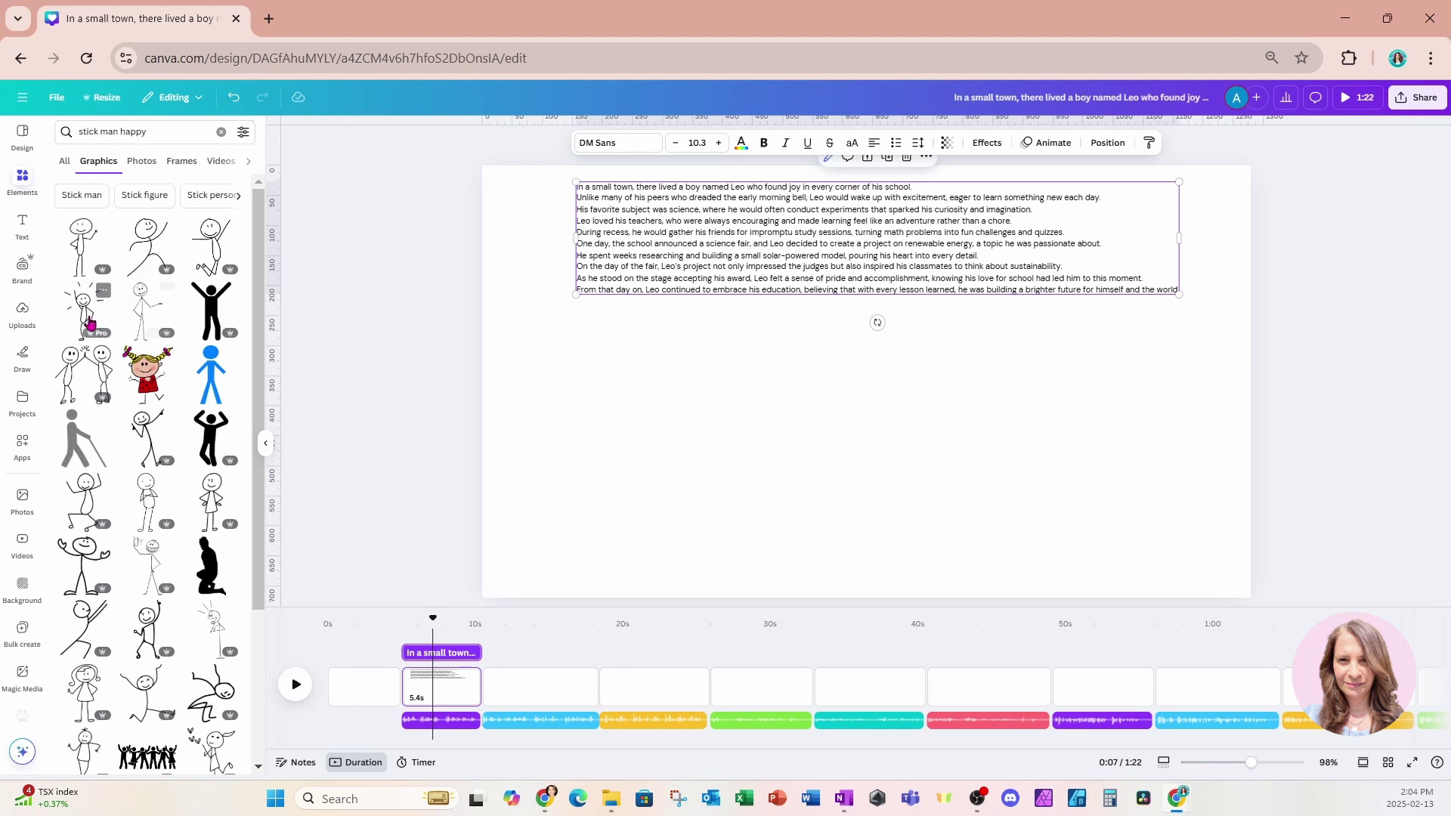
# Insert the smiling stick-man graphic, then enlarge it and place it lower and to the left
pyautogui.click(129, 298)
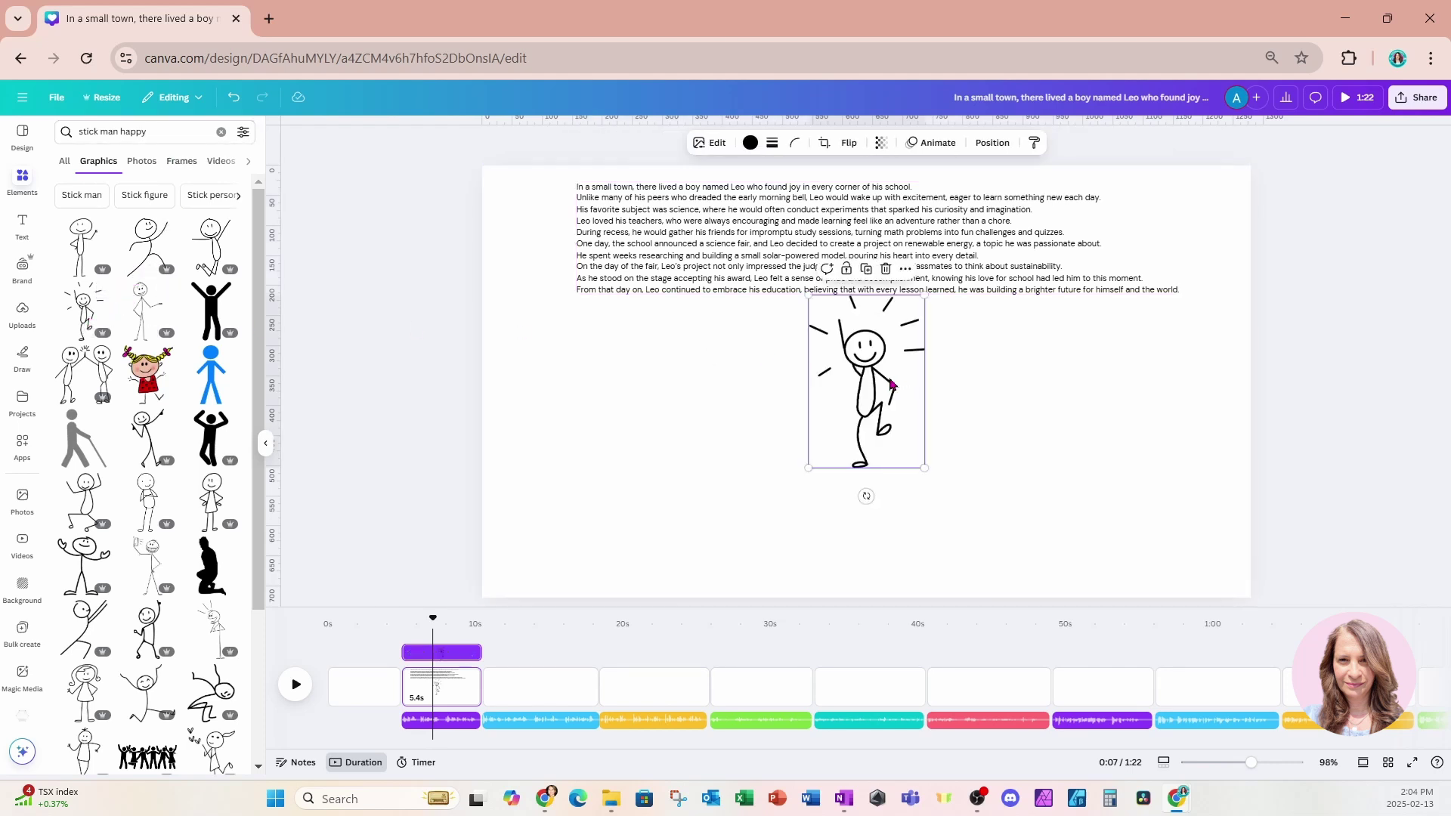
pyautogui.moveTo(877, 387); pyautogui.dragTo(840, 462)
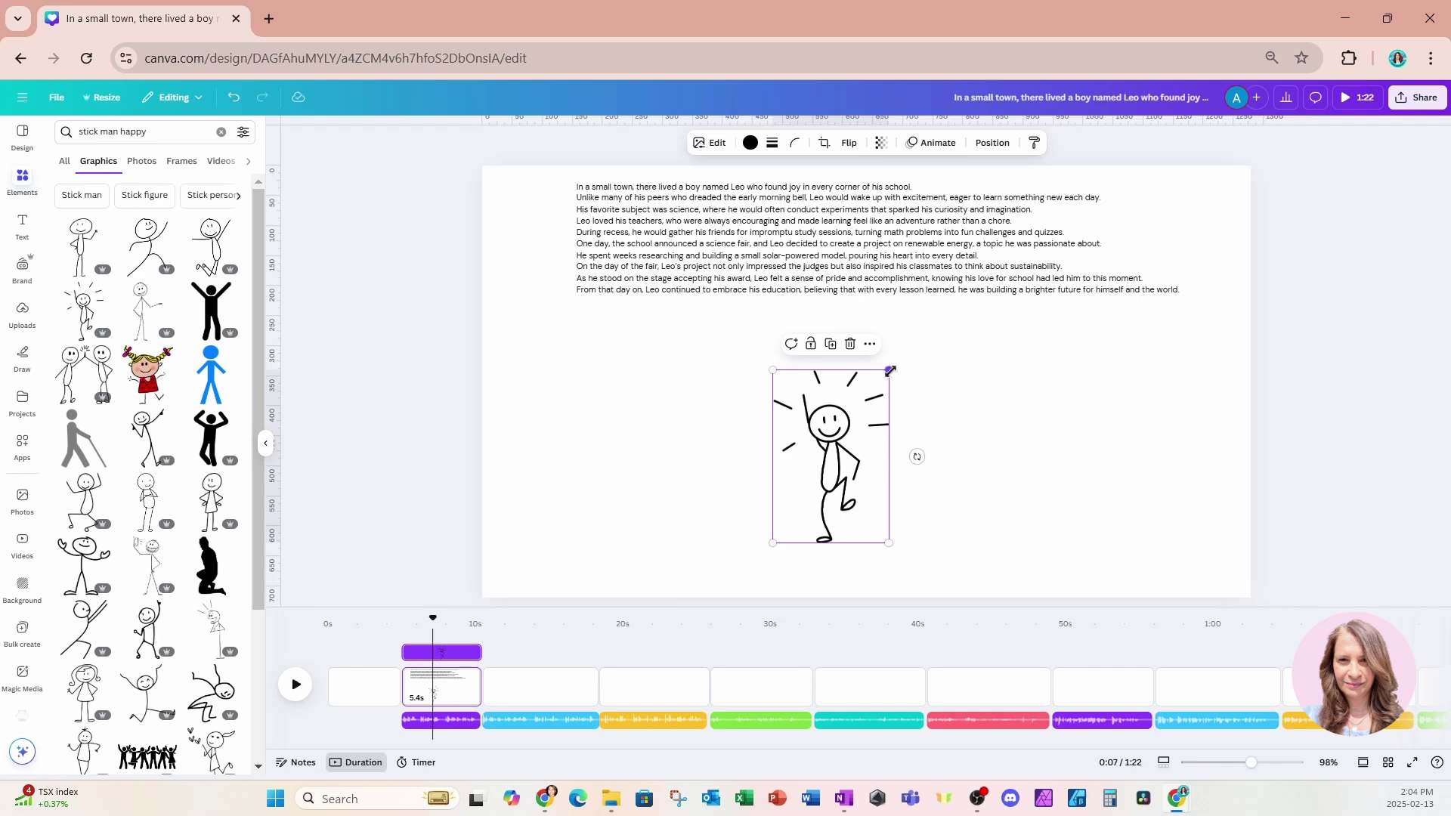
pyautogui.moveTo(891, 367); pyautogui.dragTo(1096, 291)
pyautogui.moveTo(928, 390); pyautogui.dragTo(858, 396)
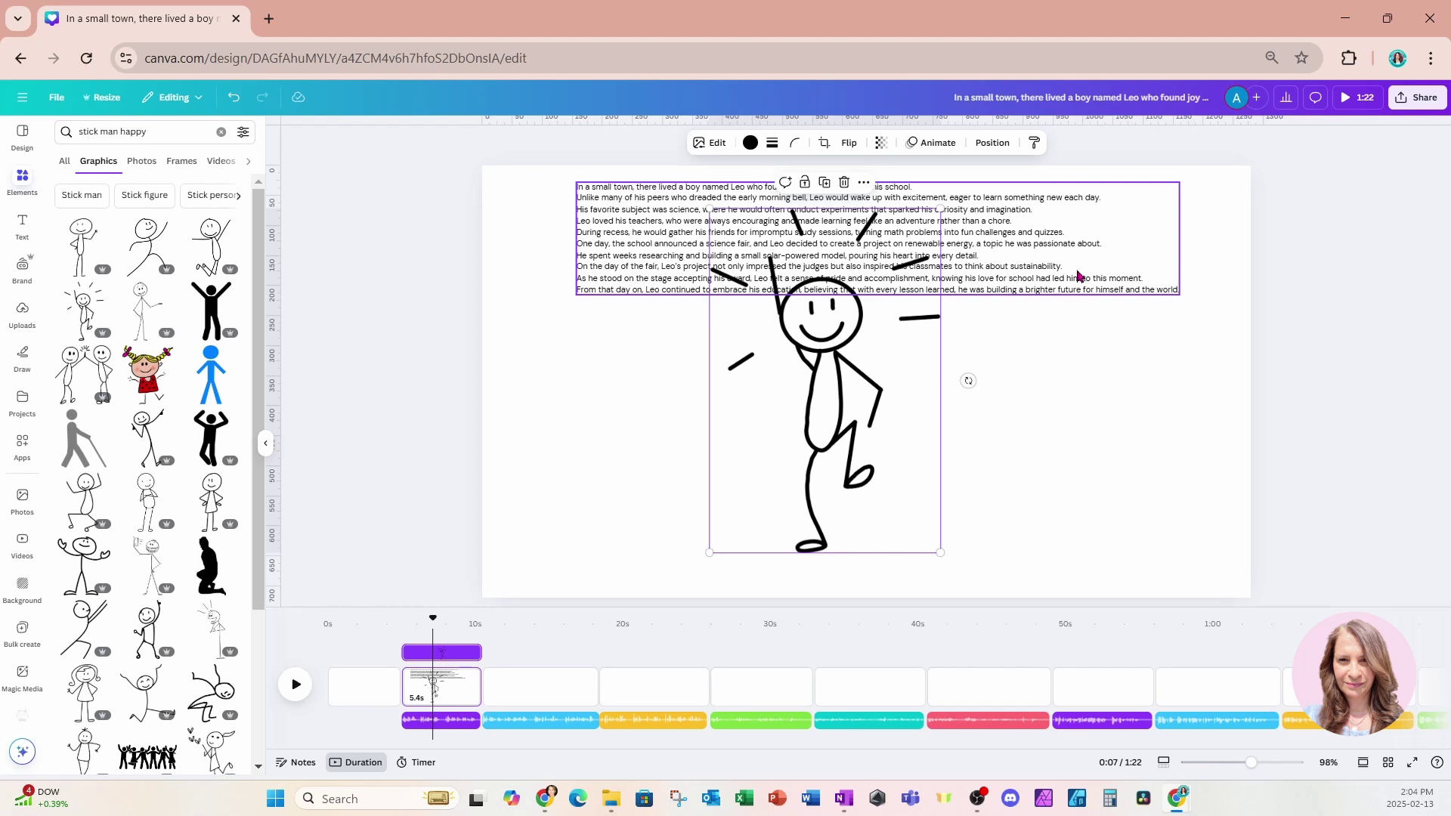
# Search 'comment balloons' and drag the first speech balloon to the upper right beside the figure's head
pyautogui.click(162, 131)
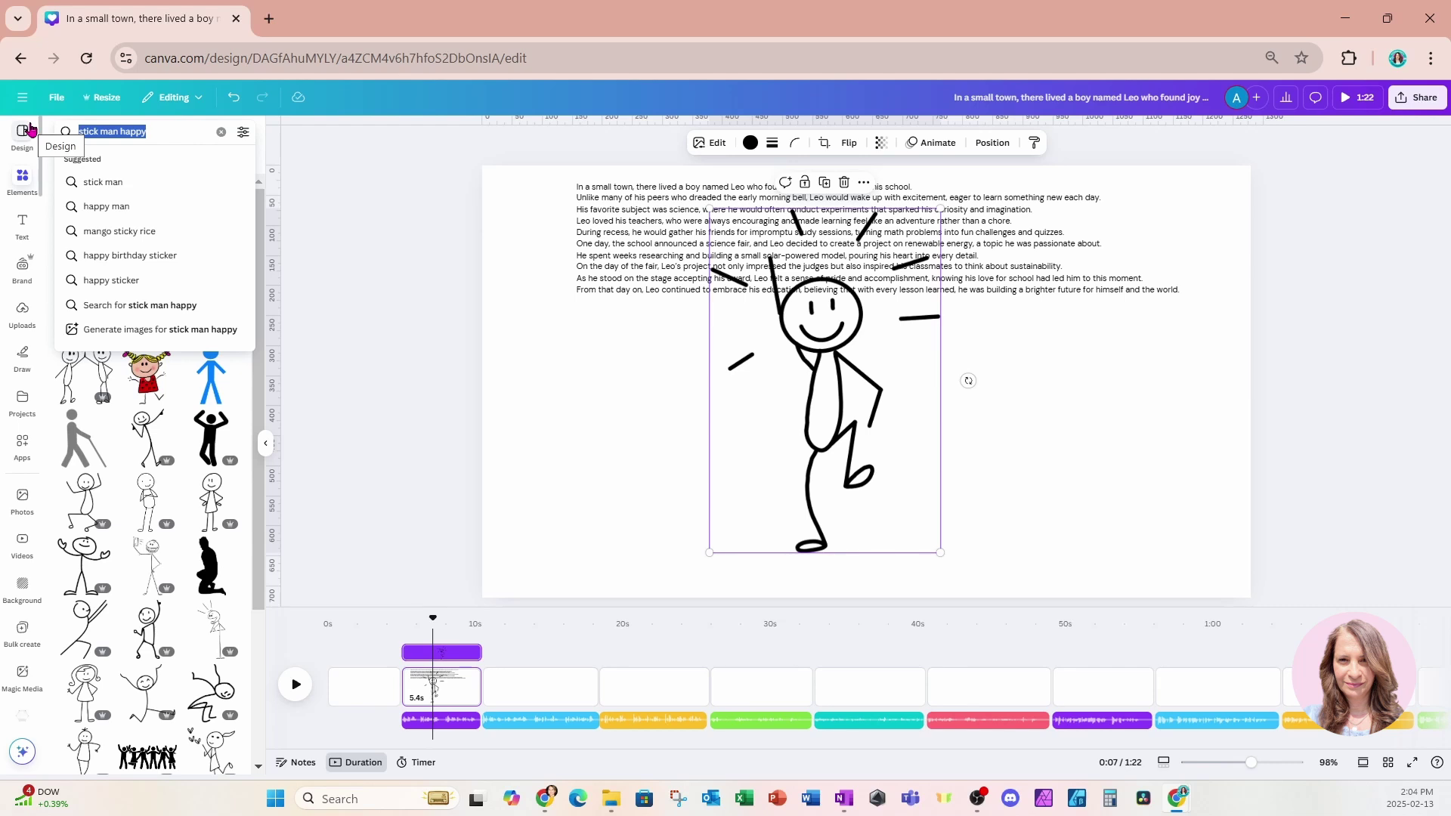
pyautogui.write('com')
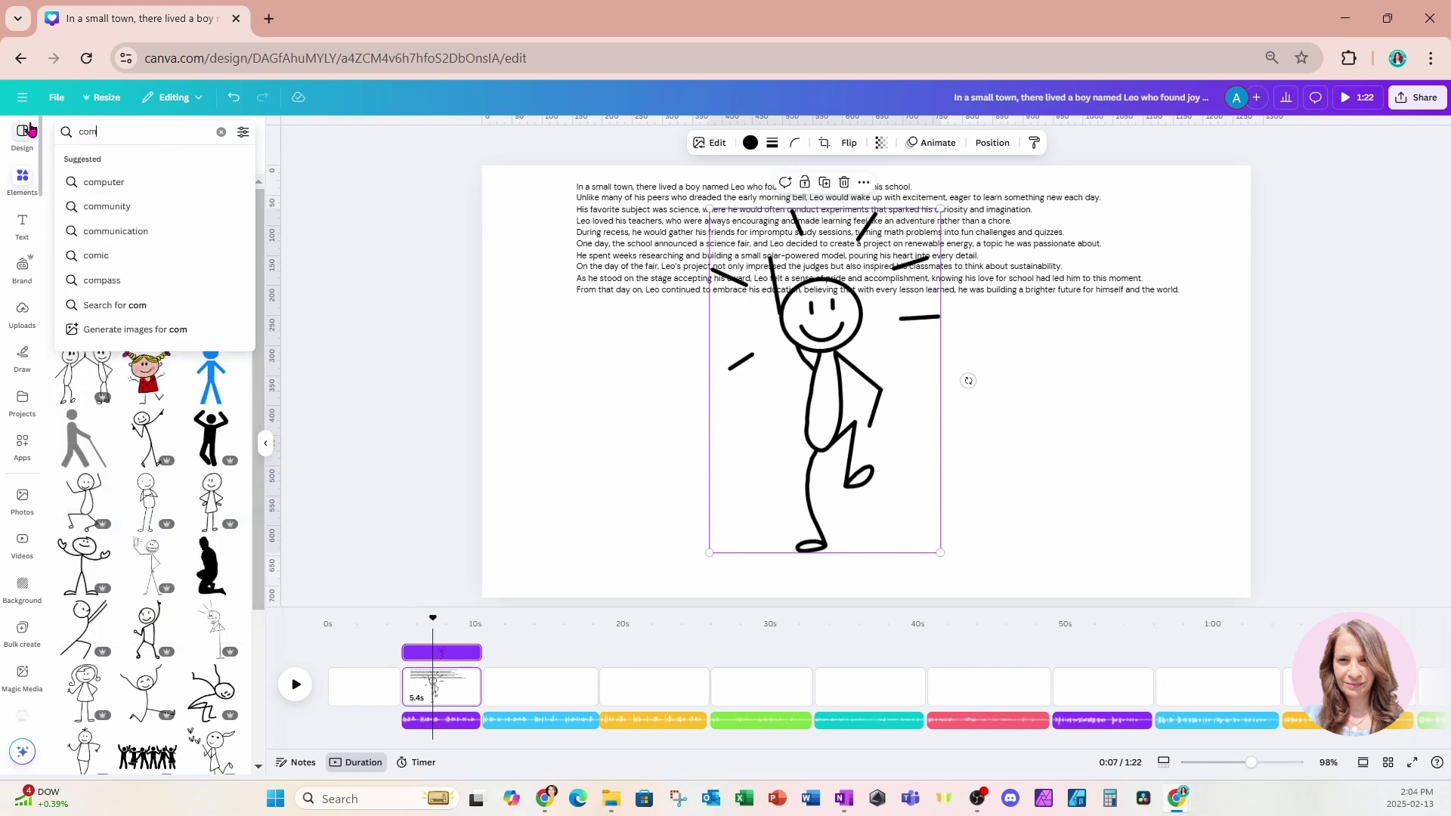
pyautogui.write('ment balloons')
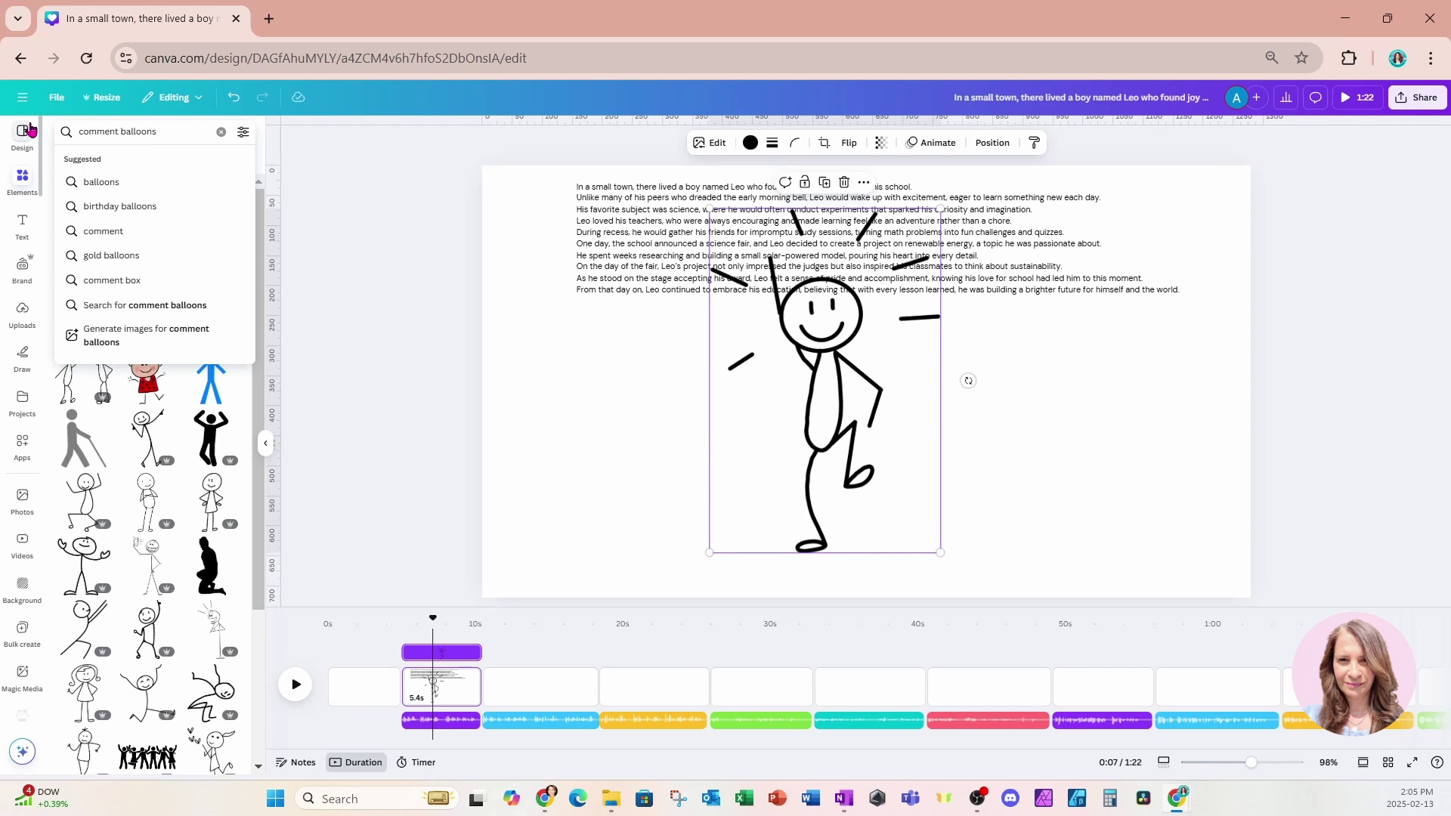
pyautogui.press('Return')
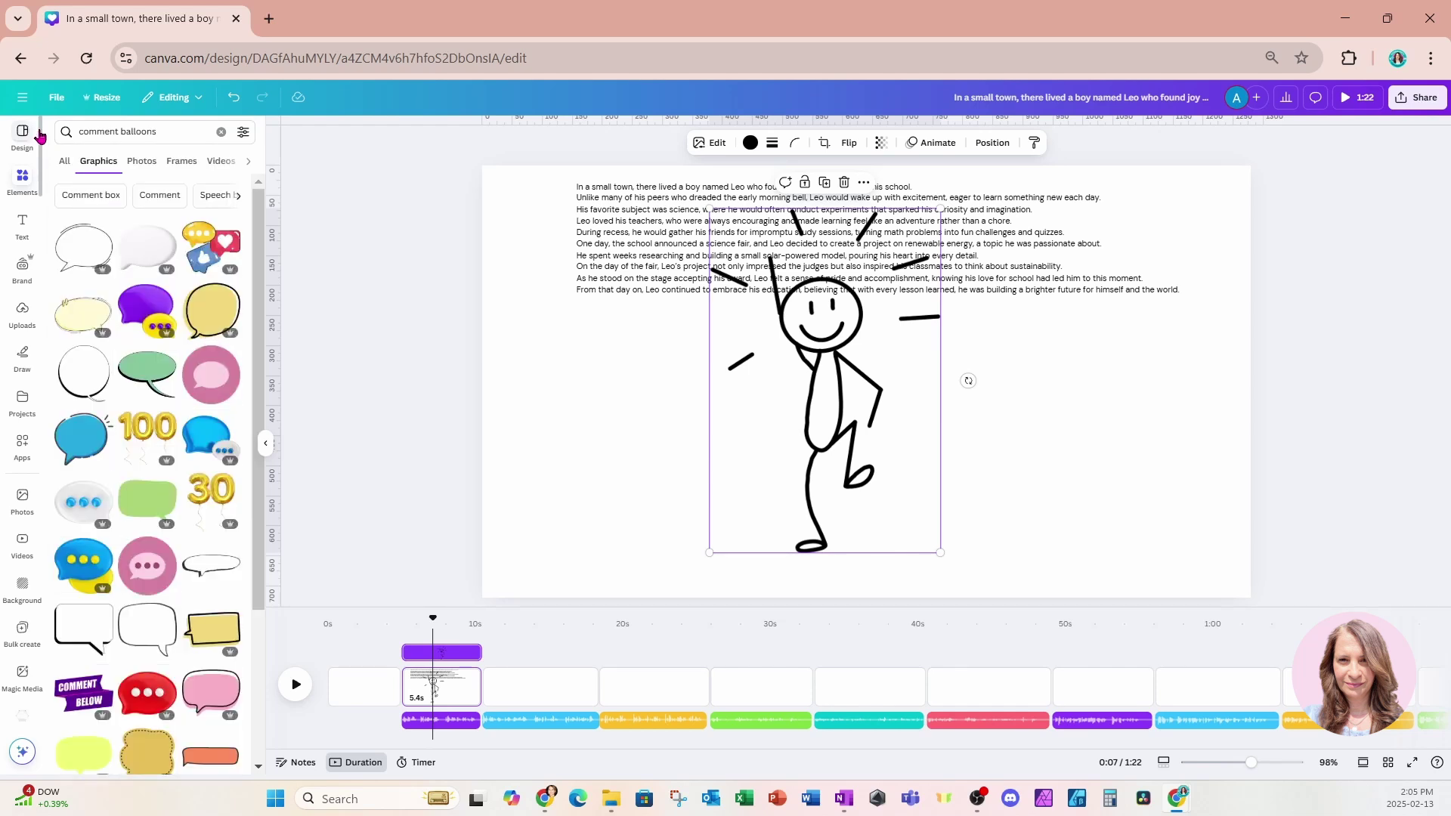
pyautogui.click(83, 246)
pyautogui.moveTo(894, 407); pyautogui.dragTo(1048, 273)
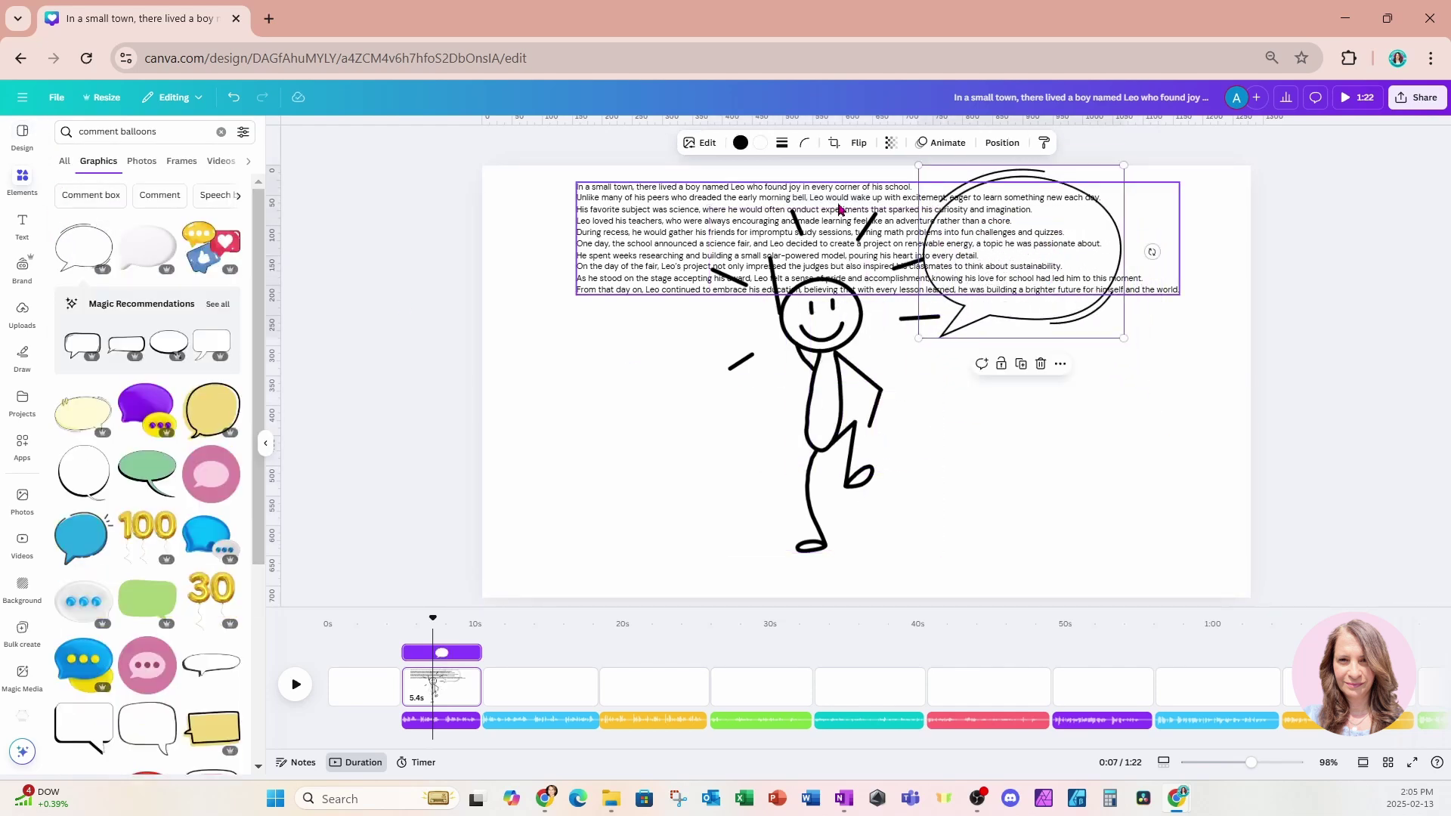
# Add a subheading reading 'Hi I'm Leo!' and move it into the speech balloon
pyautogui.click(21, 227)
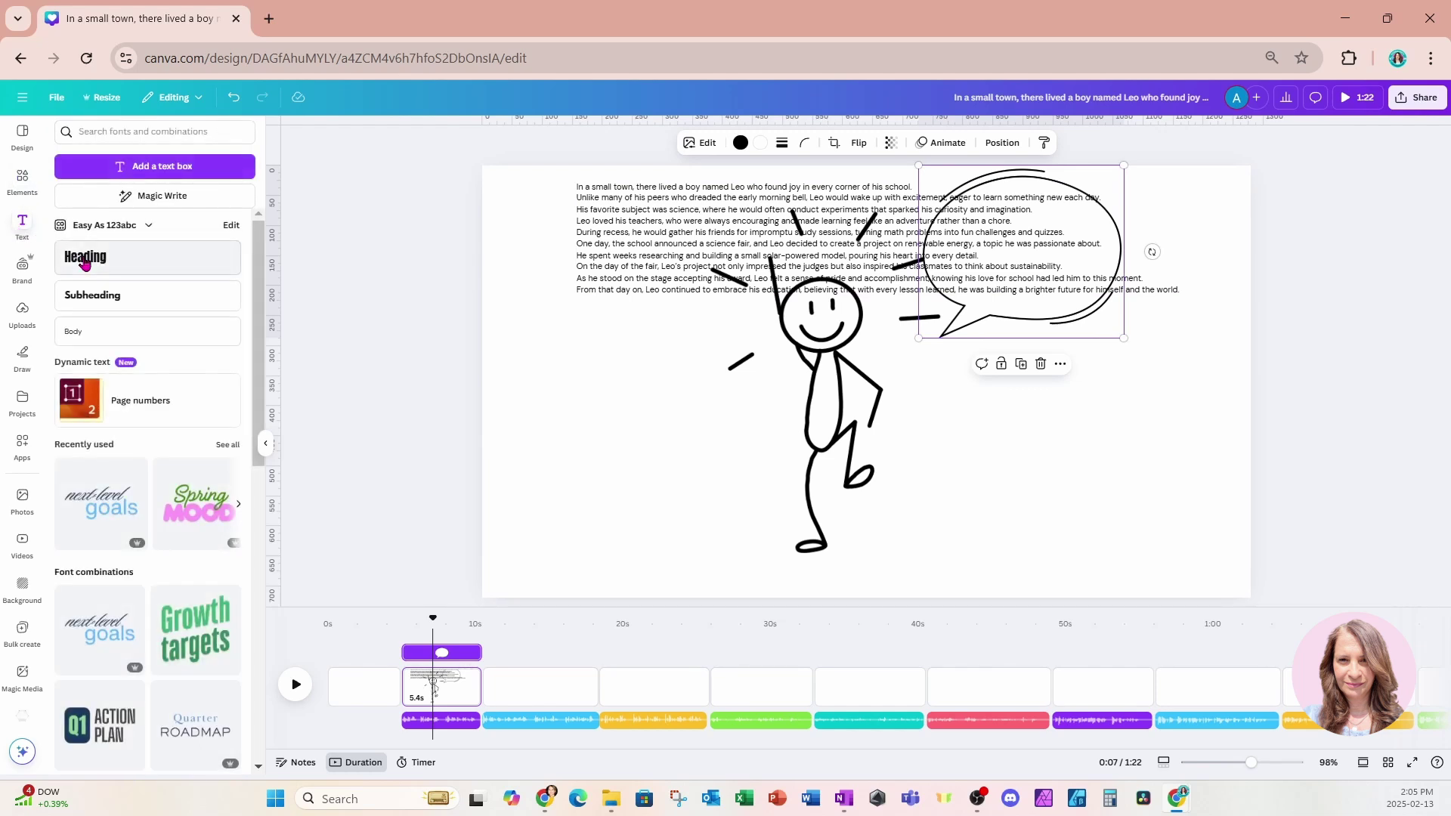
pyautogui.click(92, 295)
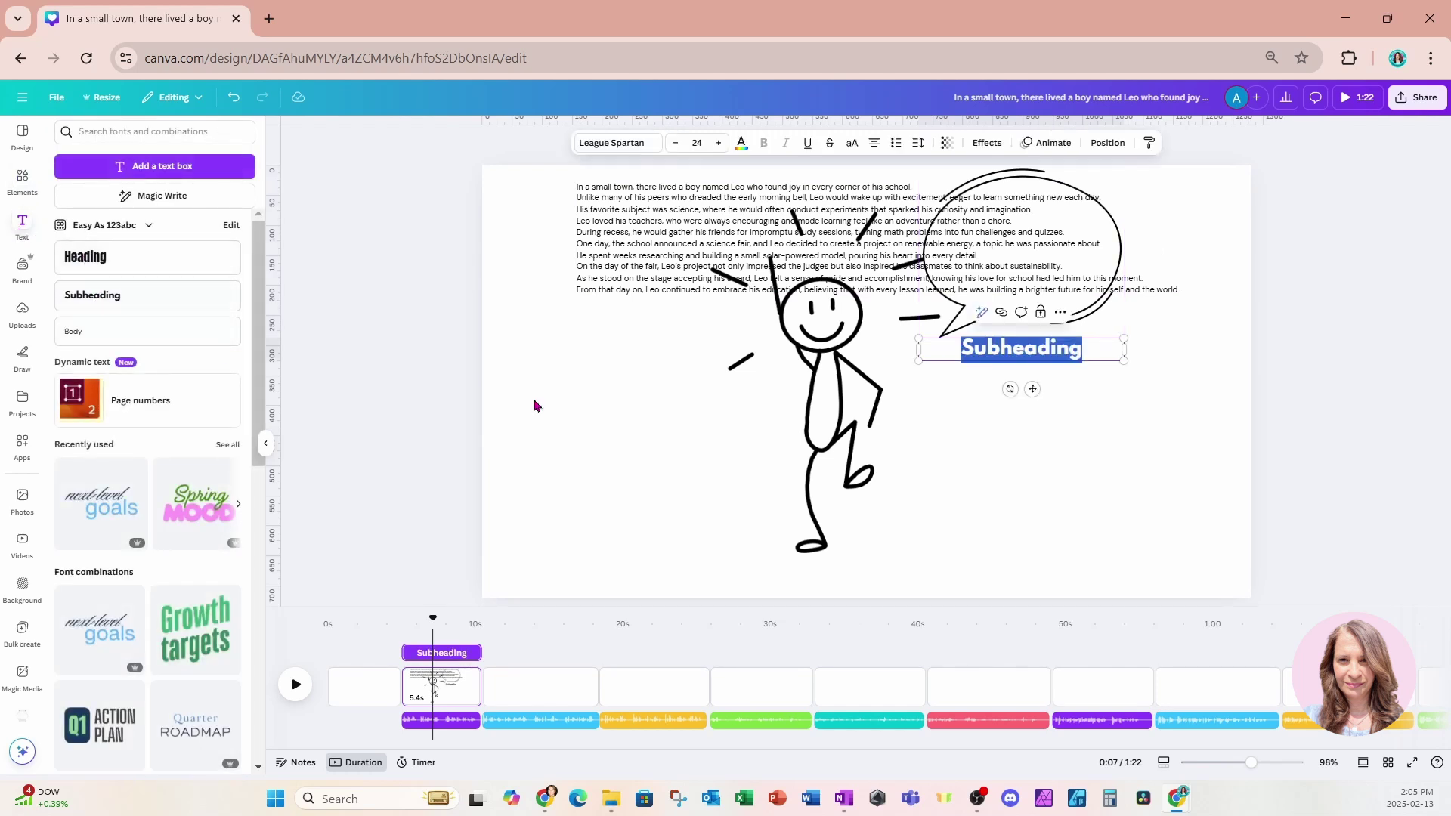
pyautogui.write('Hi I')
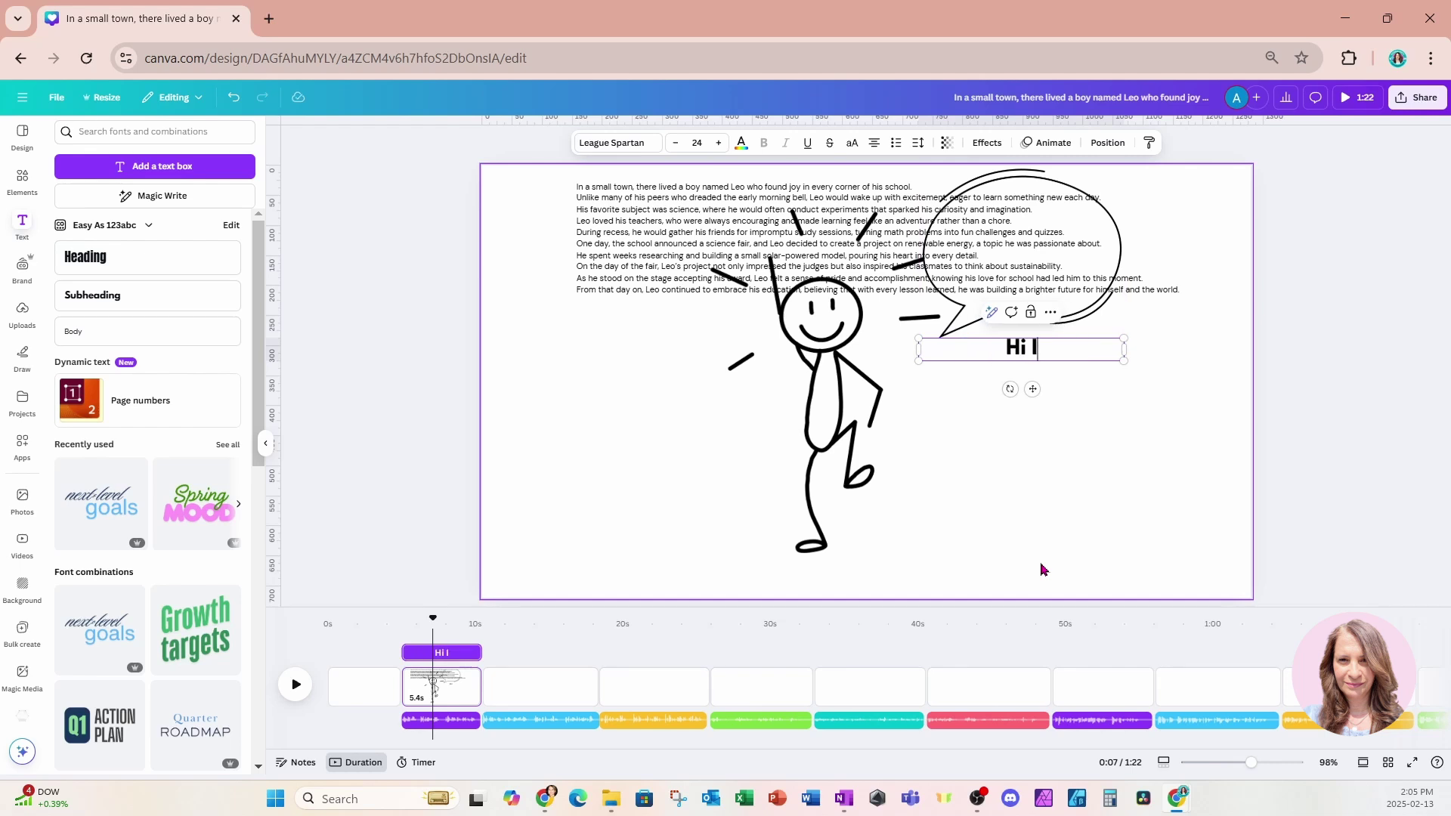
pyautogui.write("'m Leo")
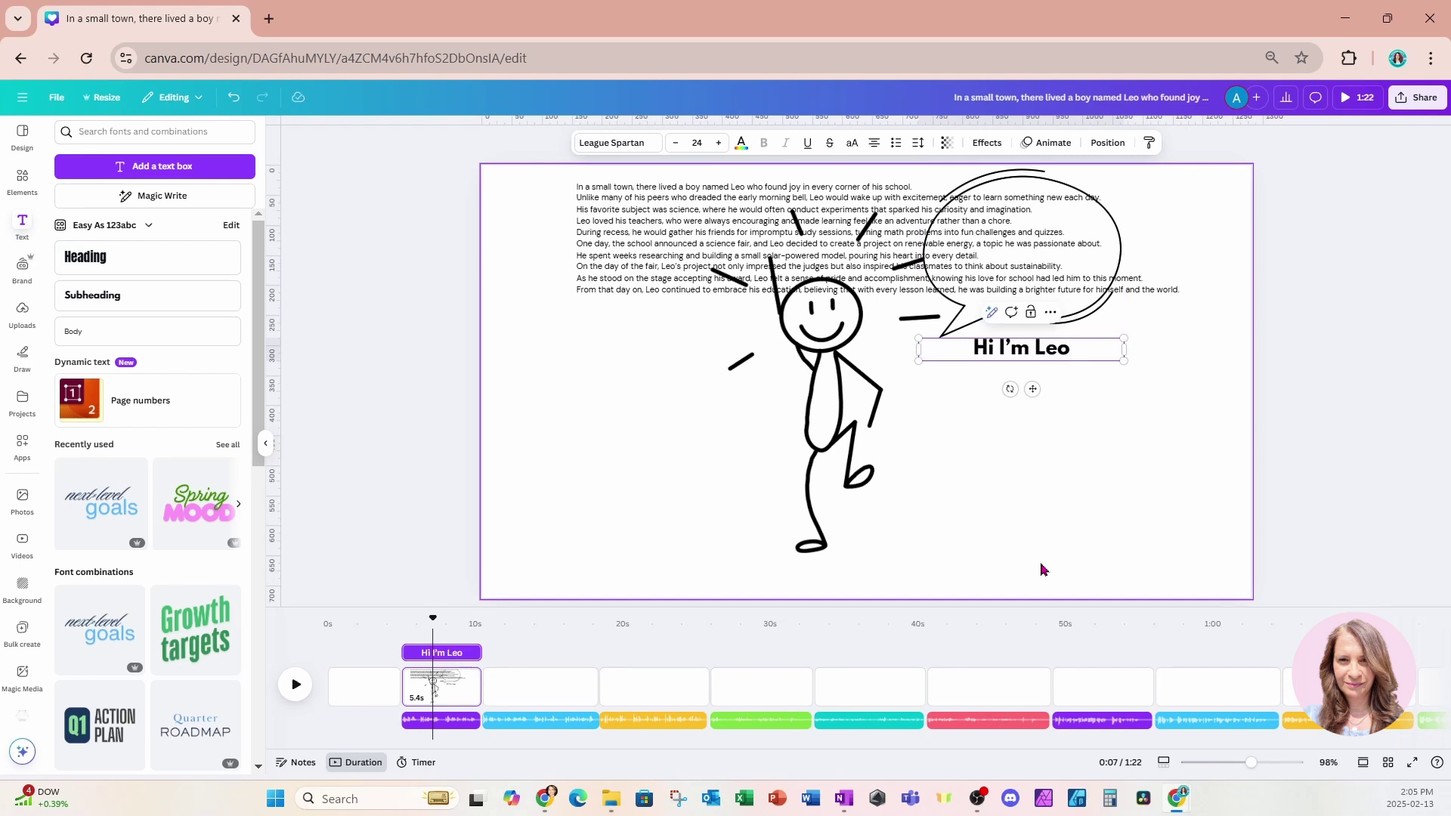
pyautogui.write('!')
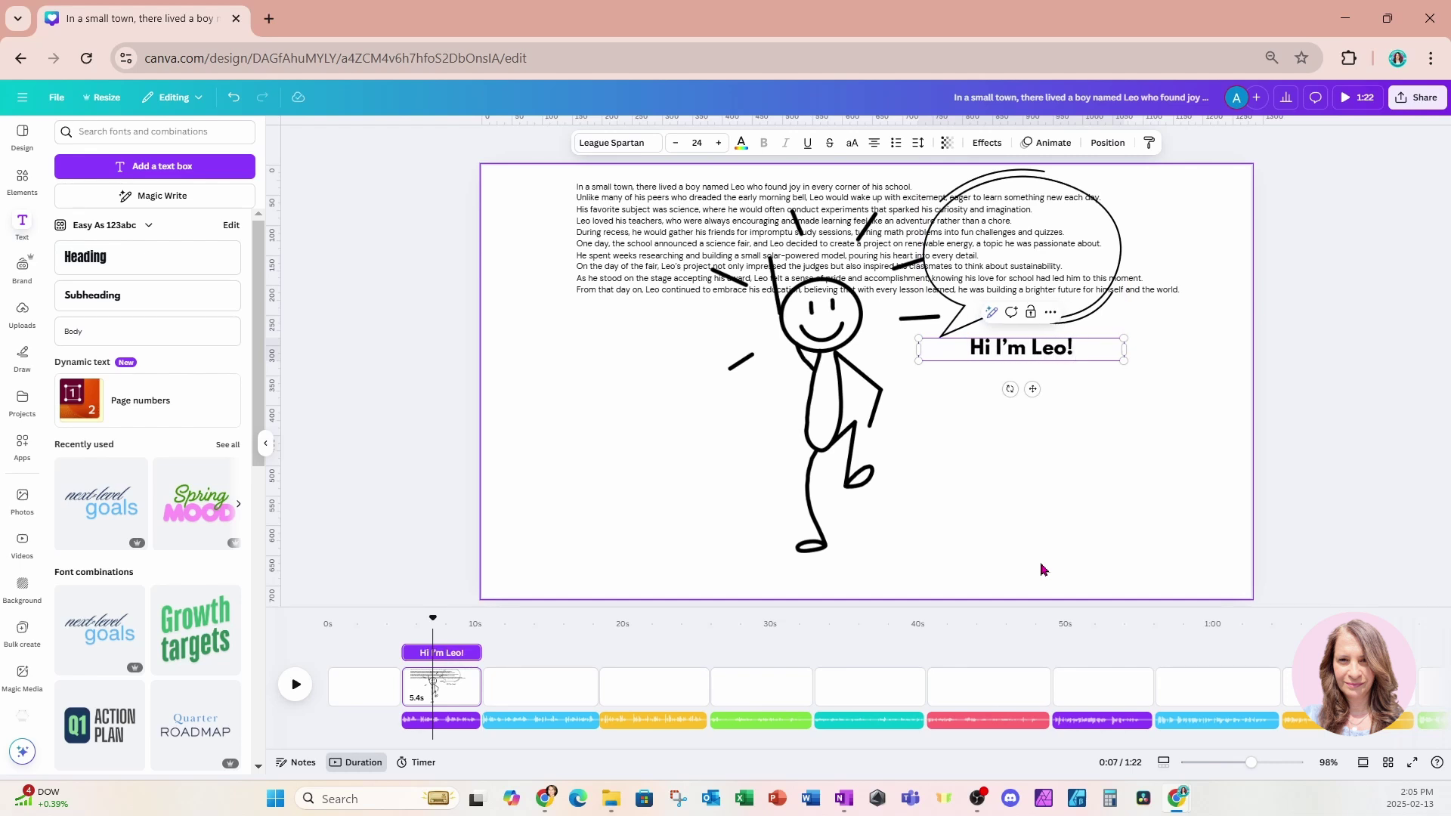
pyautogui.click(1058, 382)
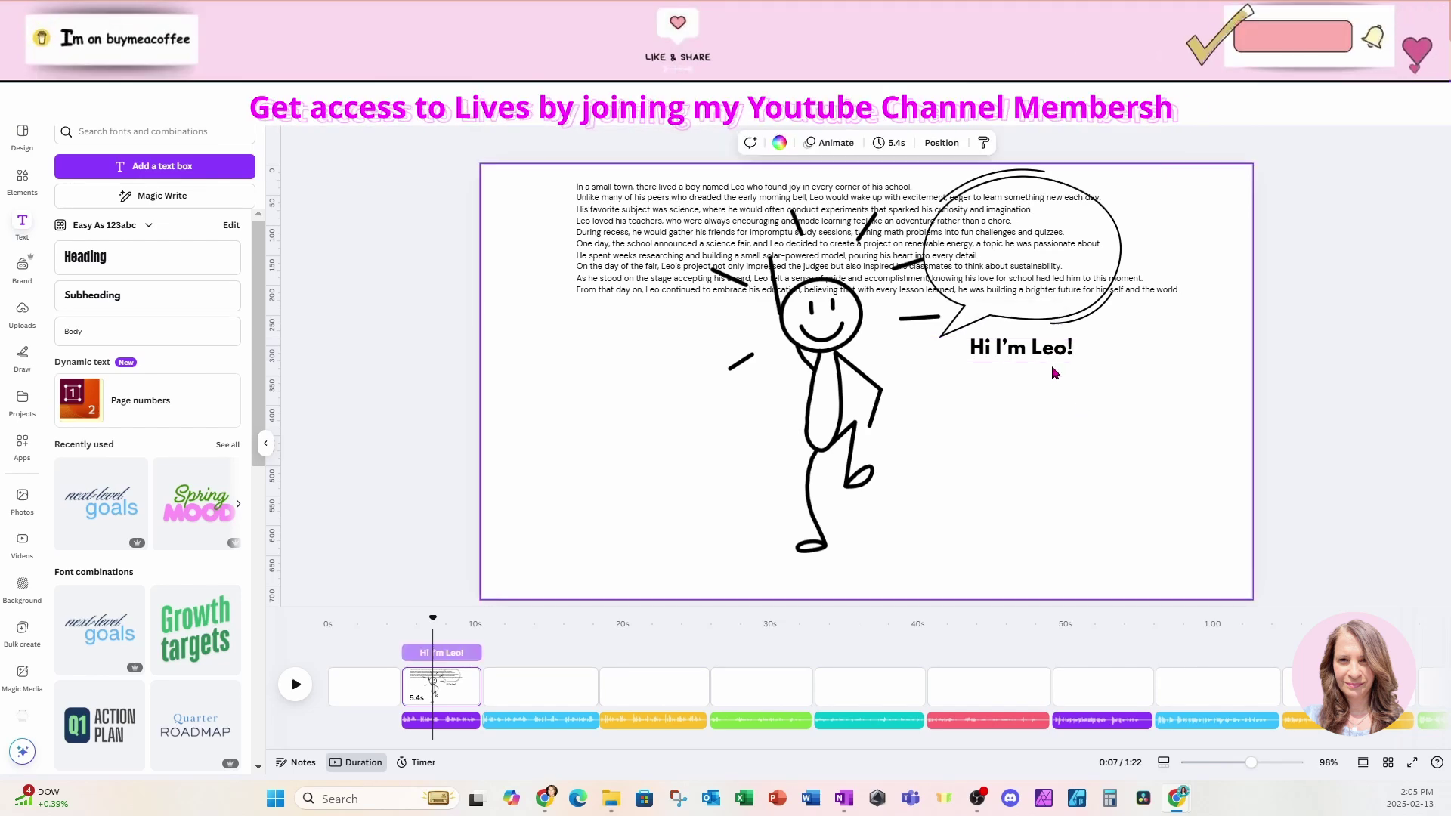
pyautogui.click(1053, 363)
pyautogui.moveTo(1053, 363); pyautogui.dragTo(1037, 238)
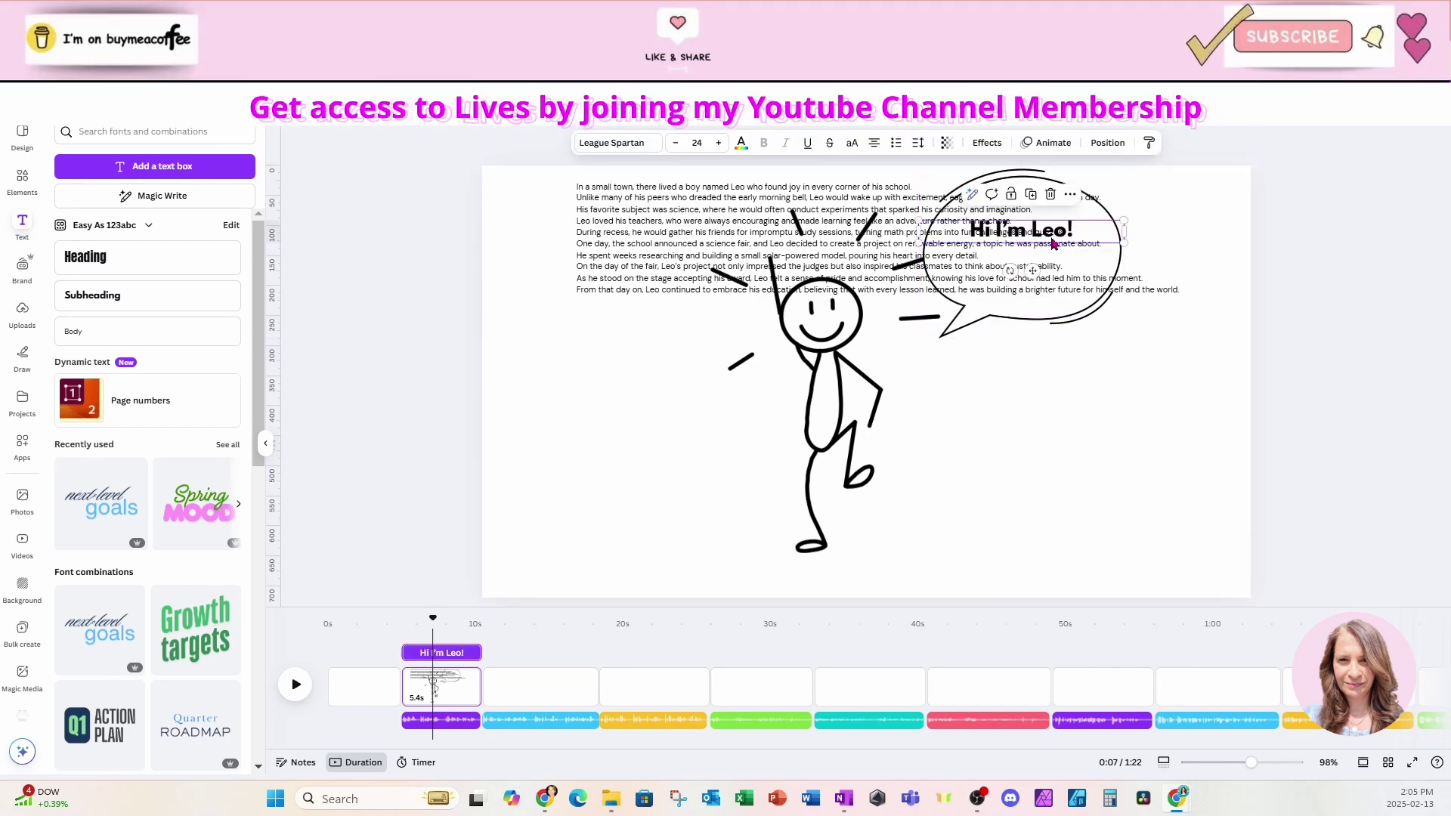
# Move the story paragraph to the lower page and nudge the speech bubble slightly right
pyautogui.click(617, 228)
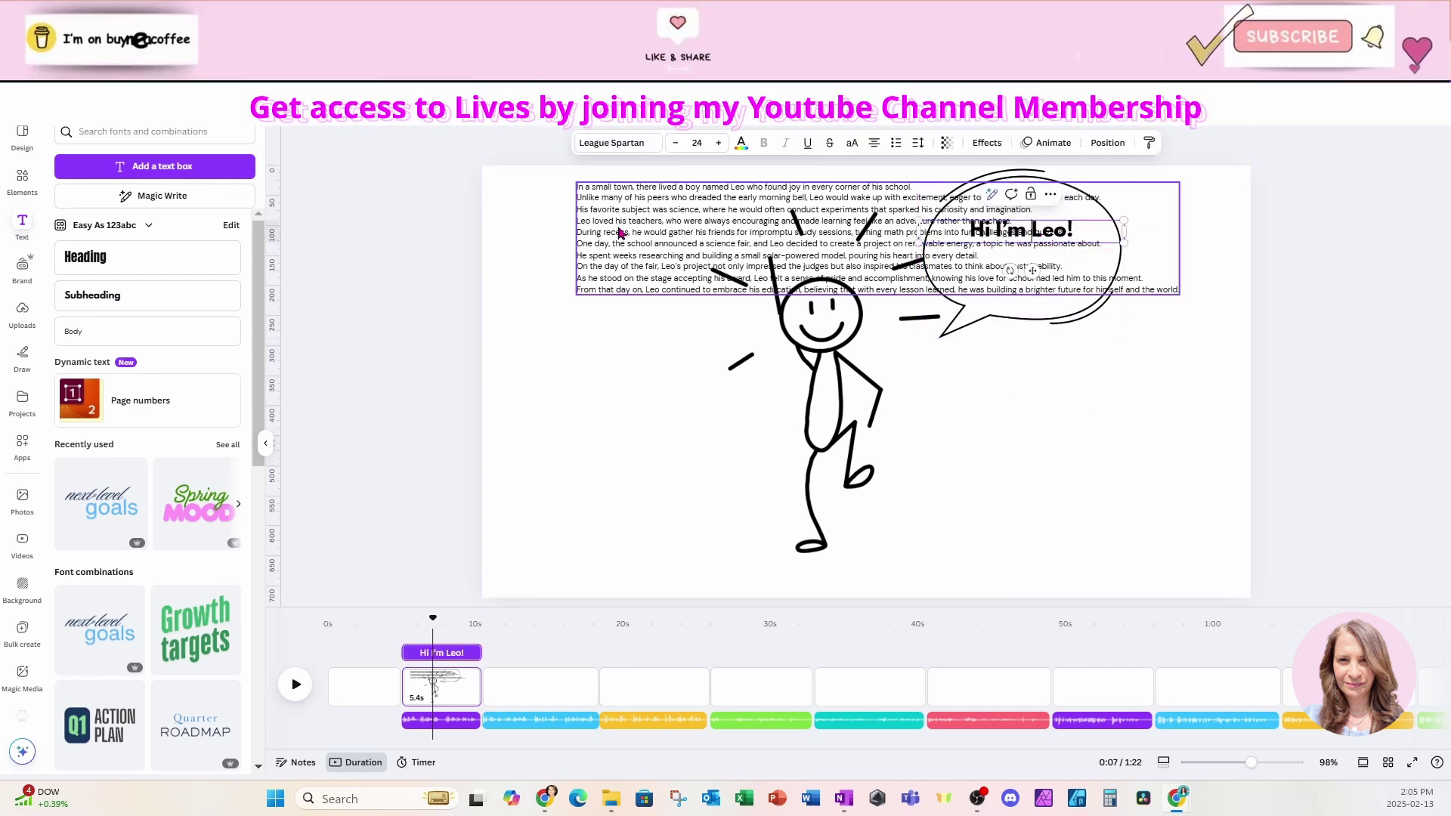
pyautogui.moveTo(616, 228); pyautogui.dragTo(551, 486)
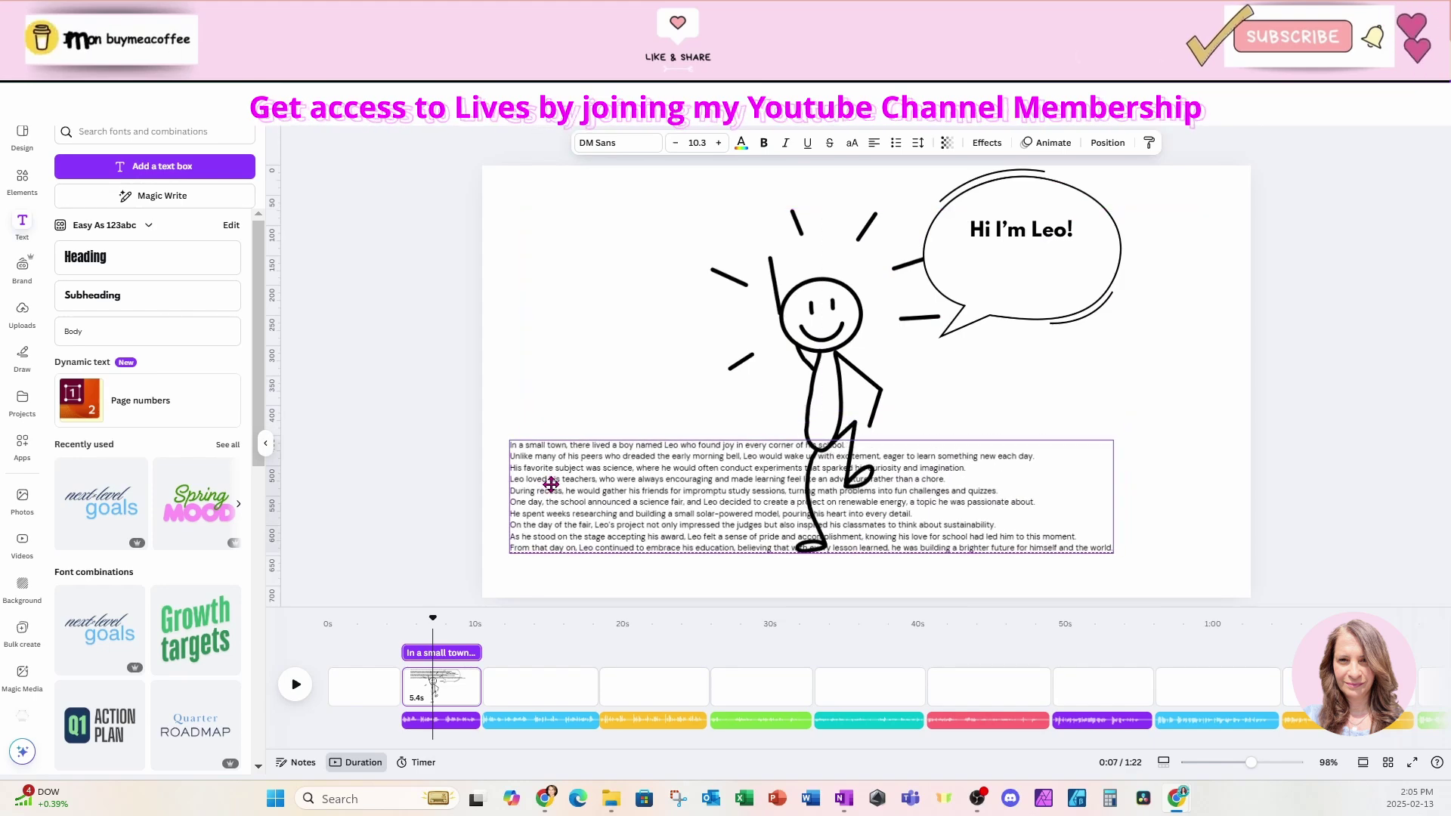
pyautogui.moveTo(1005, 281); pyautogui.dragTo(1020, 281)
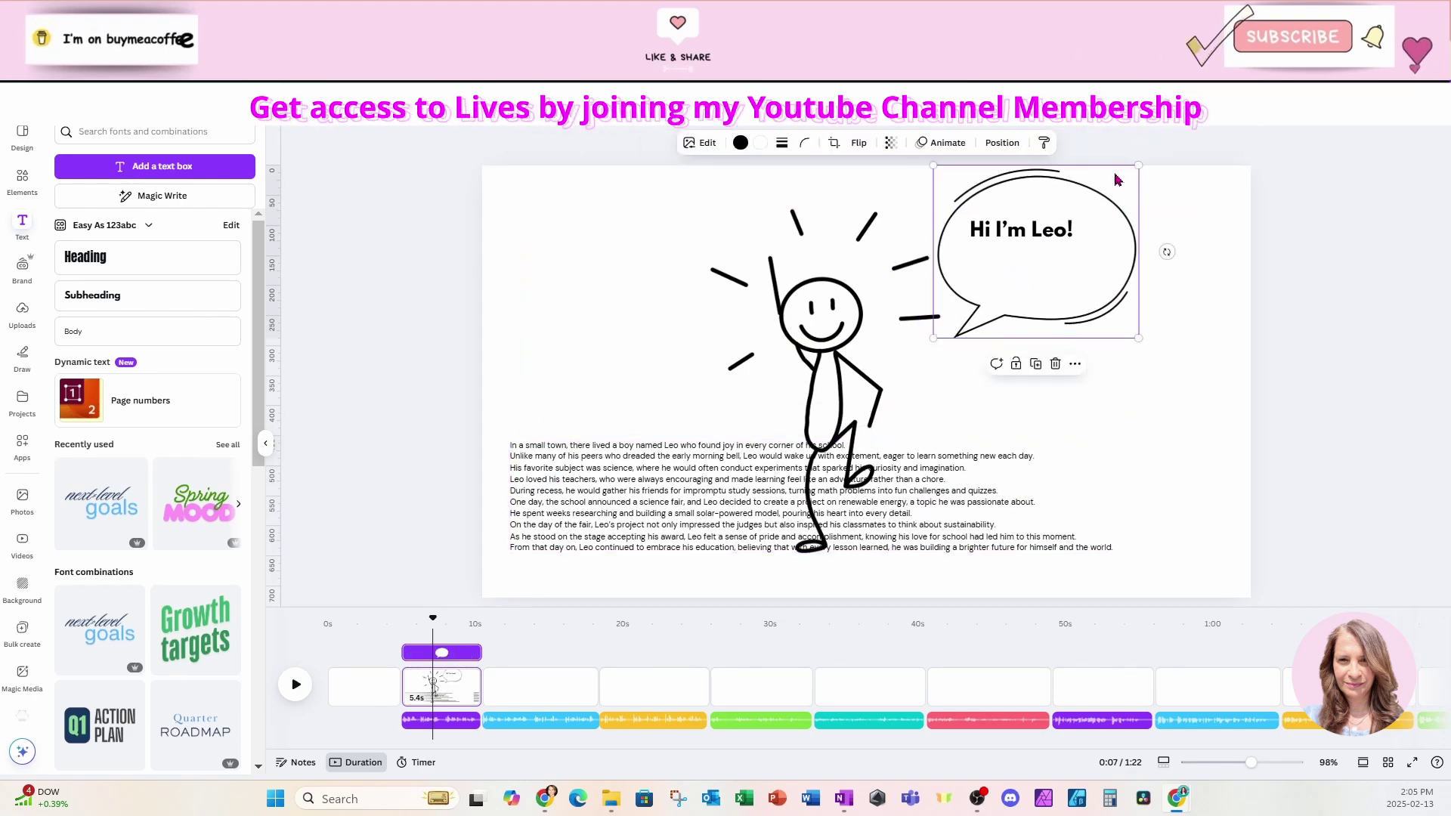
# Select the bubble with its 'Hi I'm Leo!' text, shrink them together, and raise them beside the head
pyautogui.keyDown('shift'); pyautogui.click(1137, 166); pyautogui.keyUp('shift')
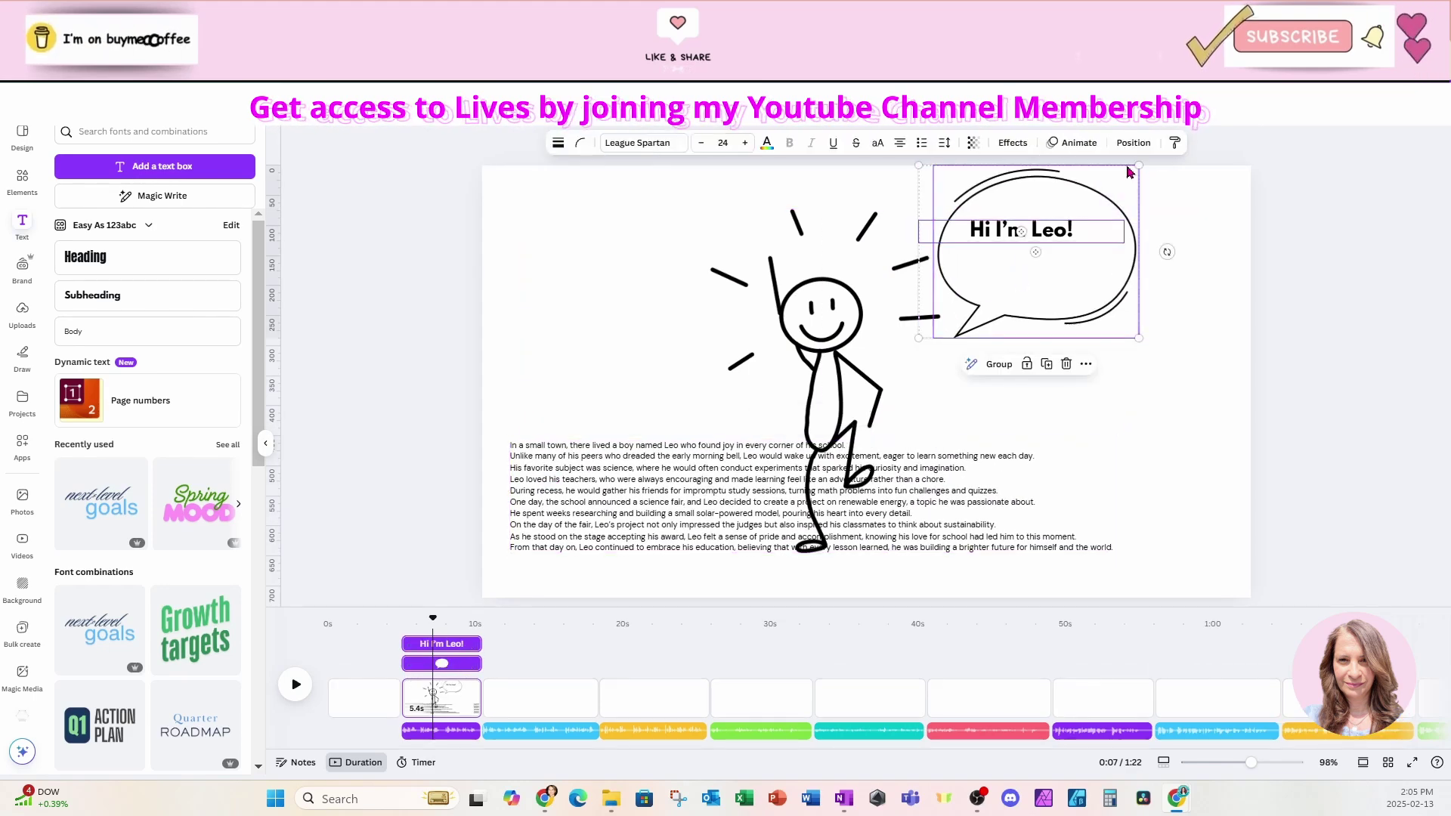
pyautogui.click(1165, 201)
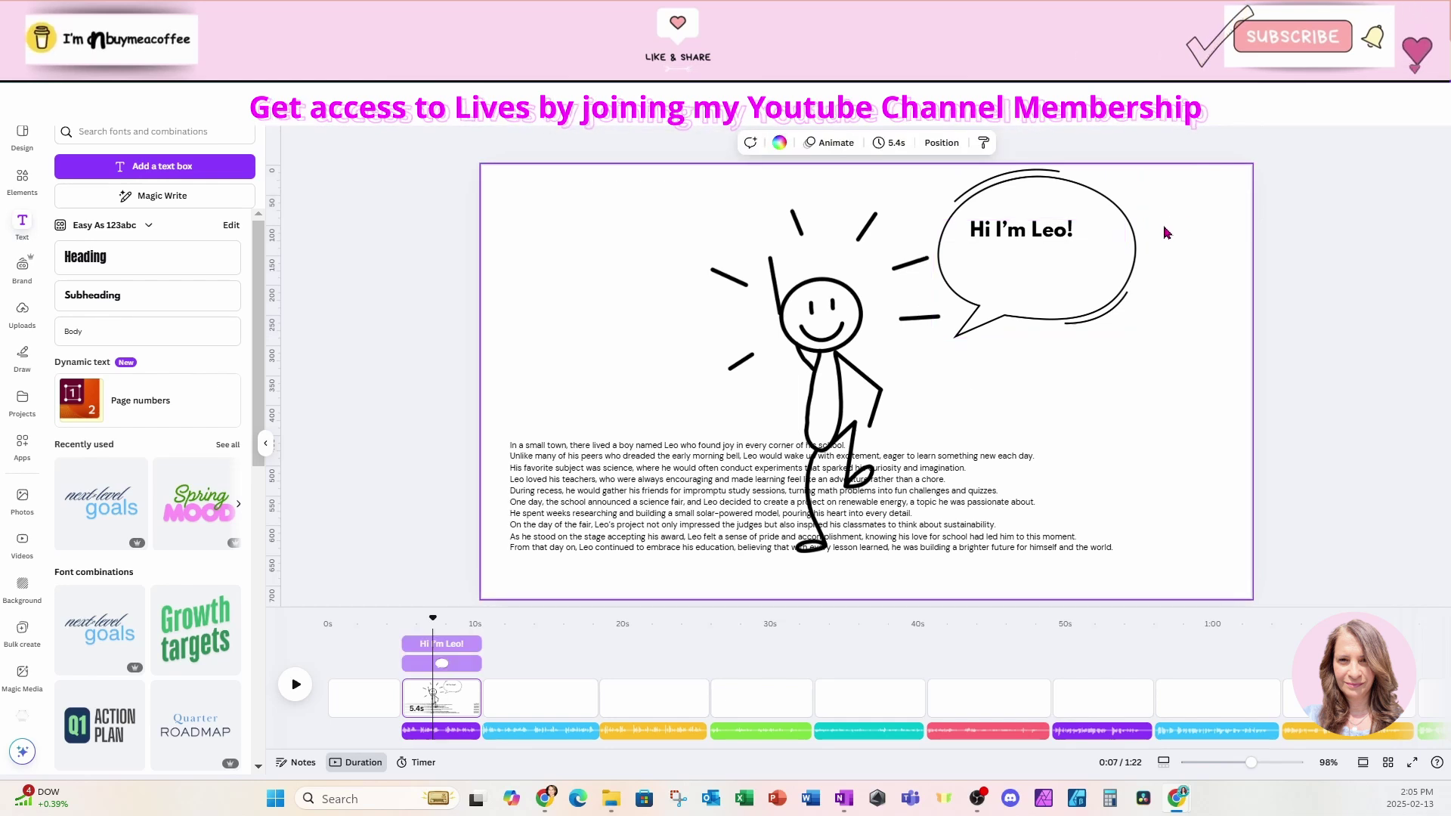
pyautogui.click(1062, 242)
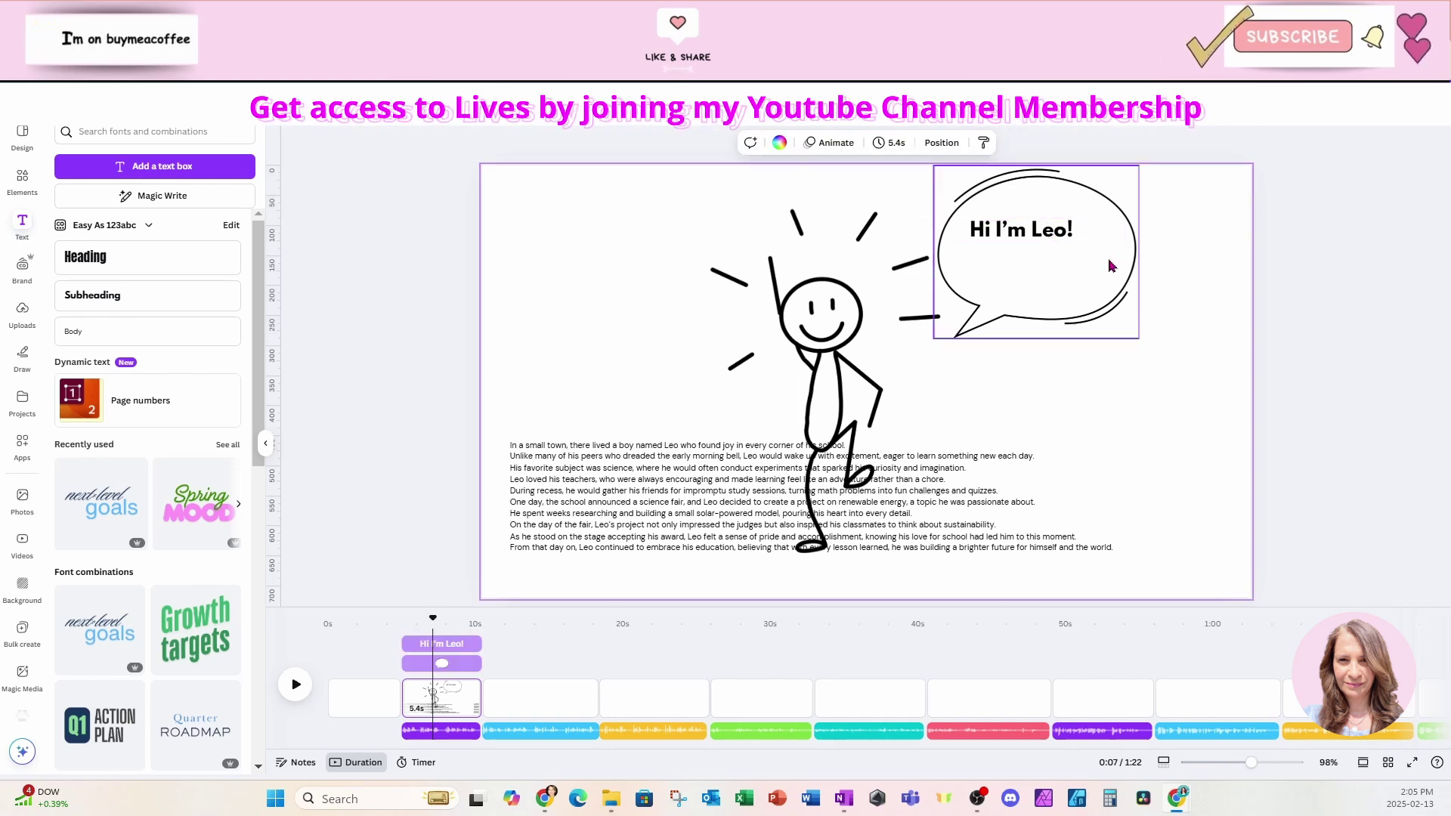
pyautogui.keyDown('shift'); pyautogui.click(1062, 242); pyautogui.keyUp('shift')
pyautogui.moveTo(1139, 165); pyautogui.dragTo(1066, 223)
pyautogui.moveTo(1014, 320); pyautogui.dragTo(1010, 266)
pyautogui.click(1082, 295)
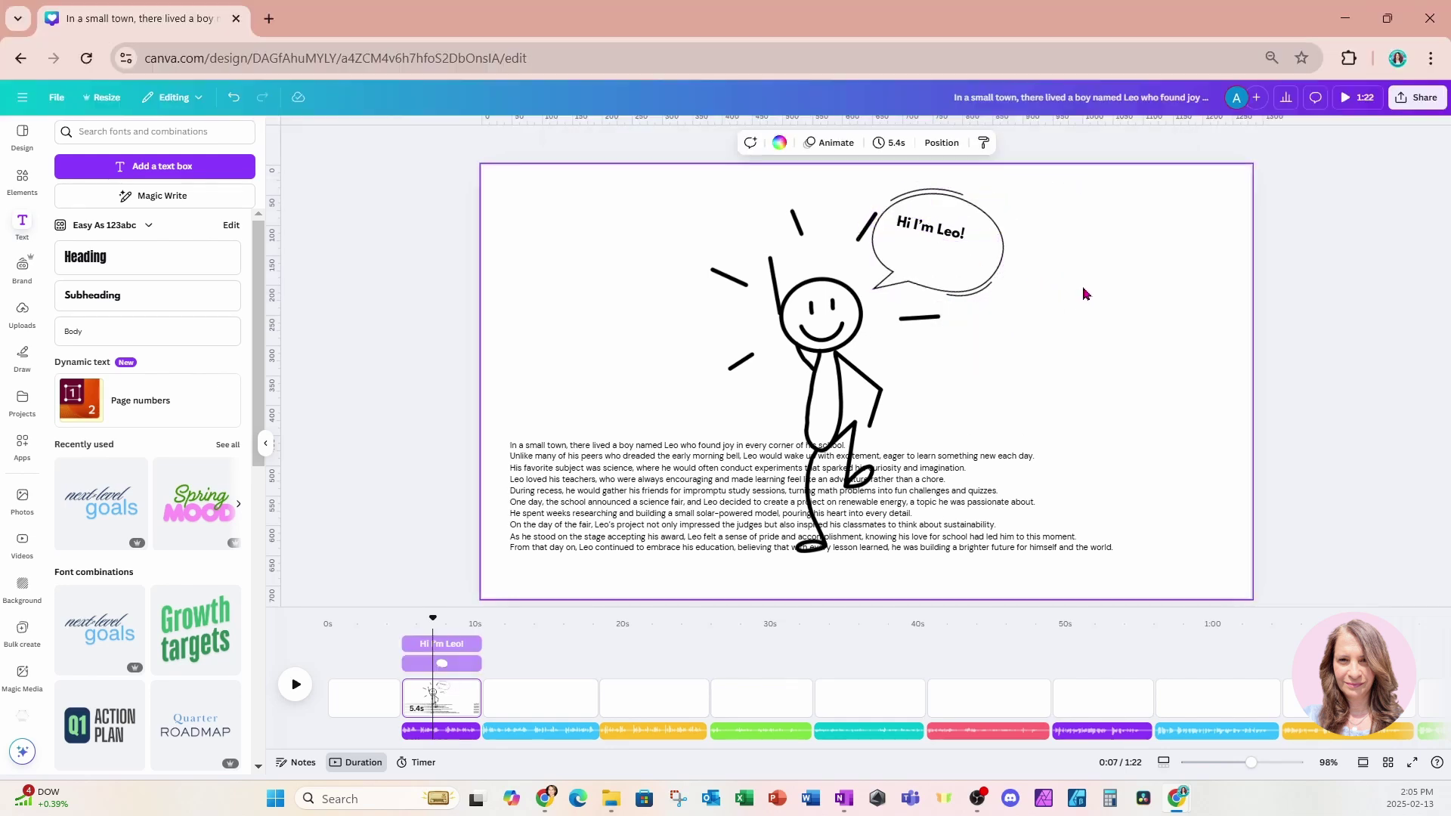
pyautogui.click(629, 525)
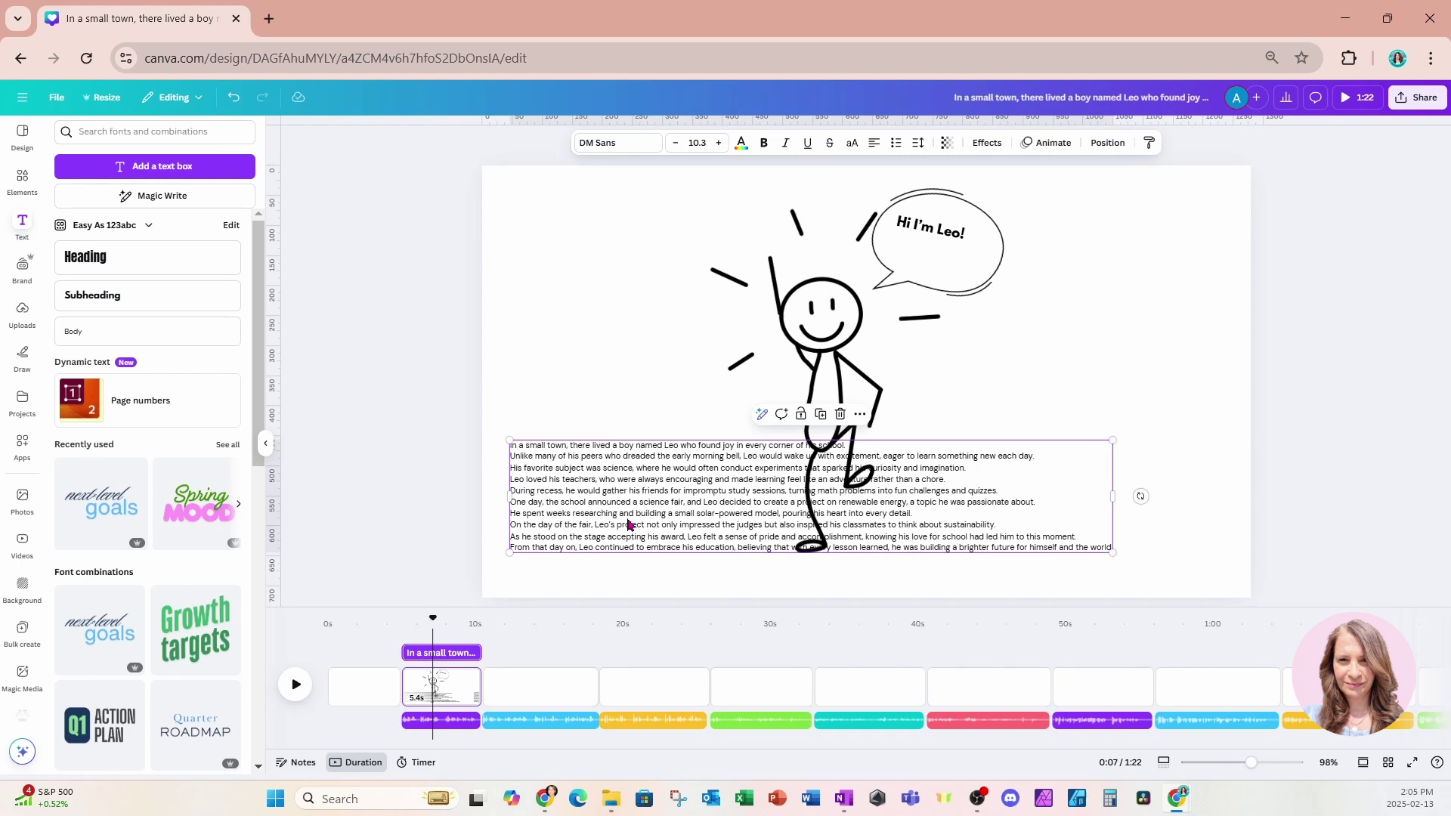
# Cut the story paragraph from page 2 and paste it onto page 3
pyautogui.press('Delete')
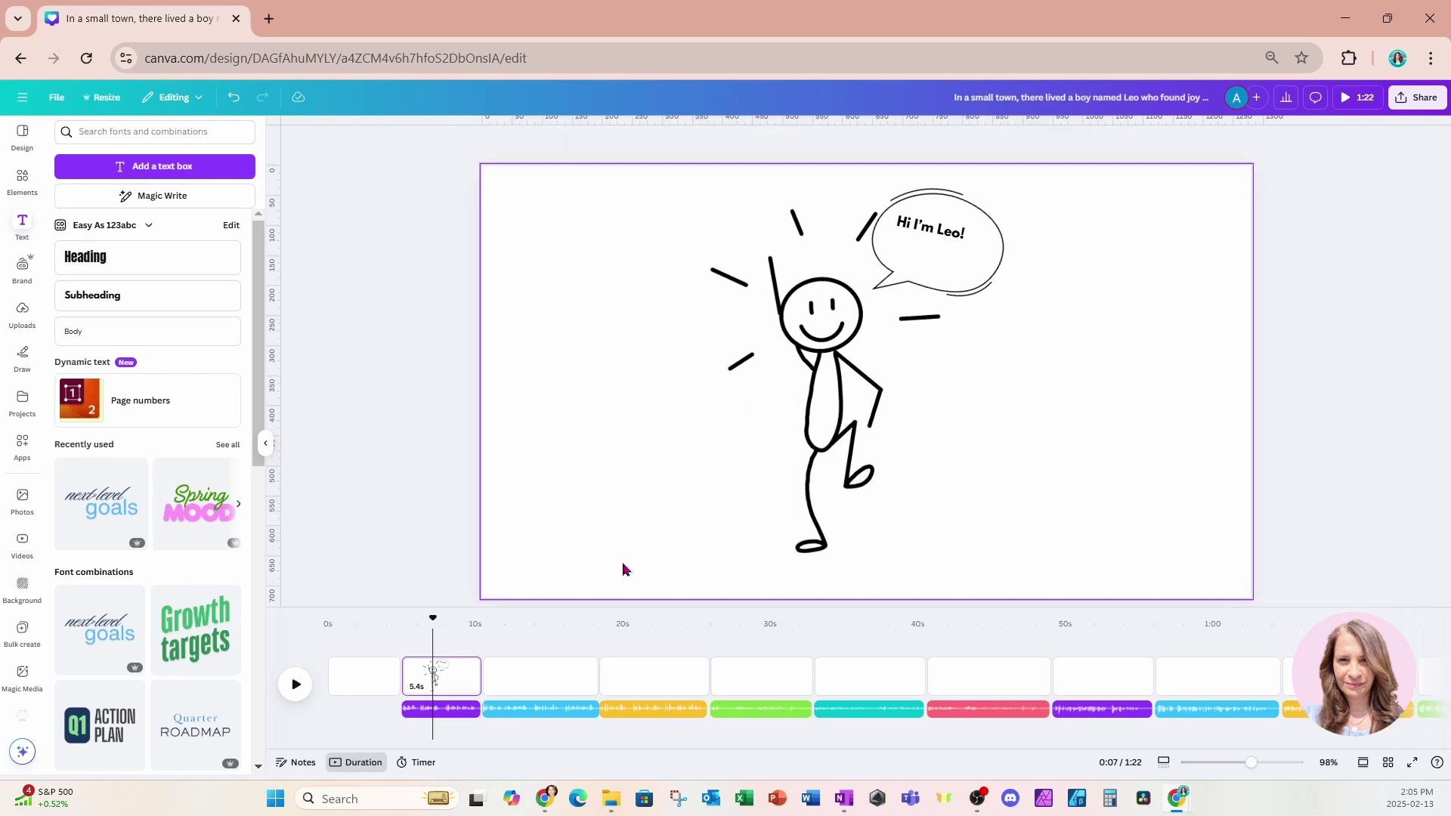
pyautogui.click(552, 681)
pyautogui.hotkey('ctrl', 'v')
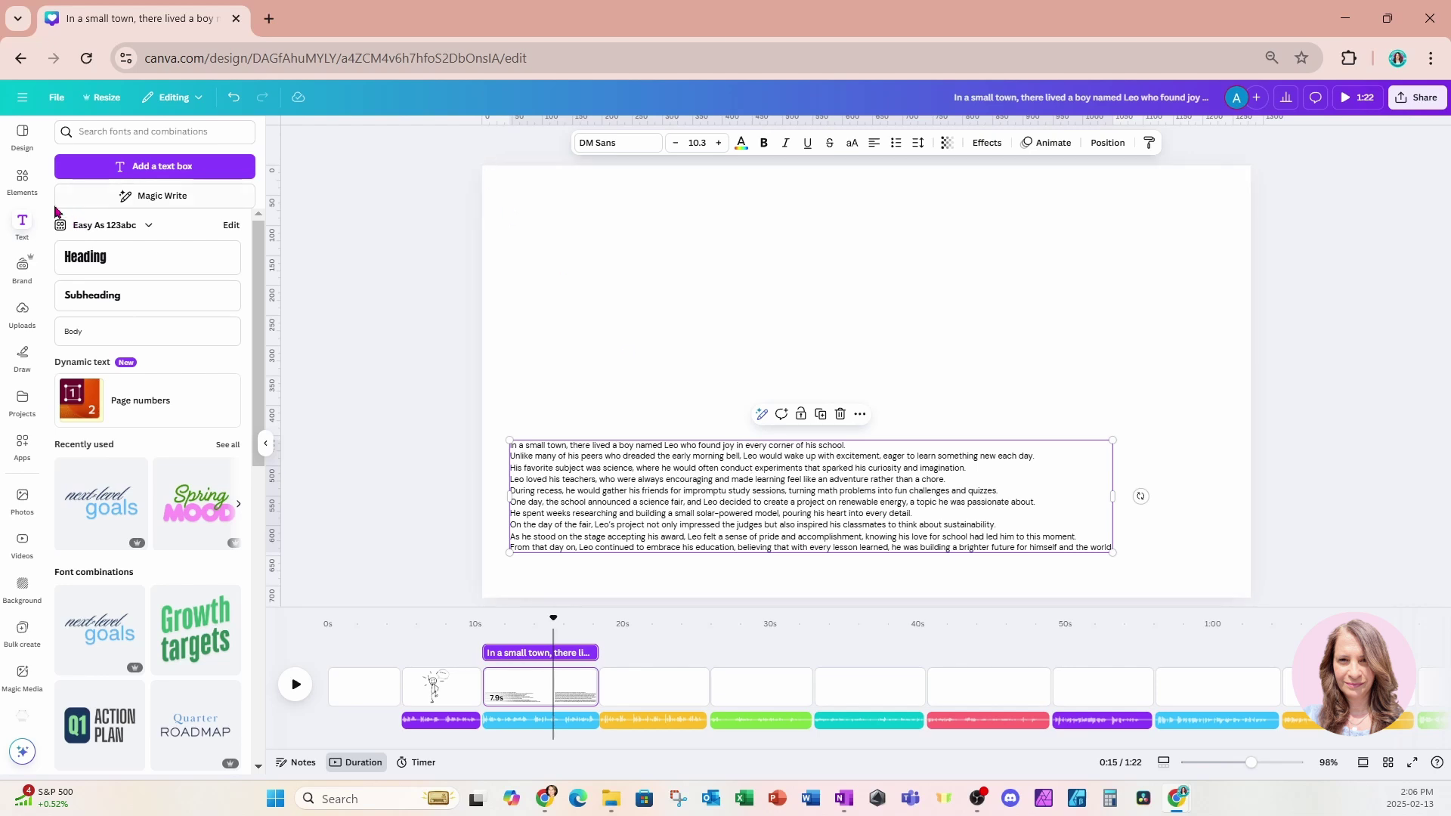
# Search Elements for 'stick man', refine it to 'stick man bed', and browse the graphics results
pyautogui.click(24, 182)
pyautogui.click(111, 129)
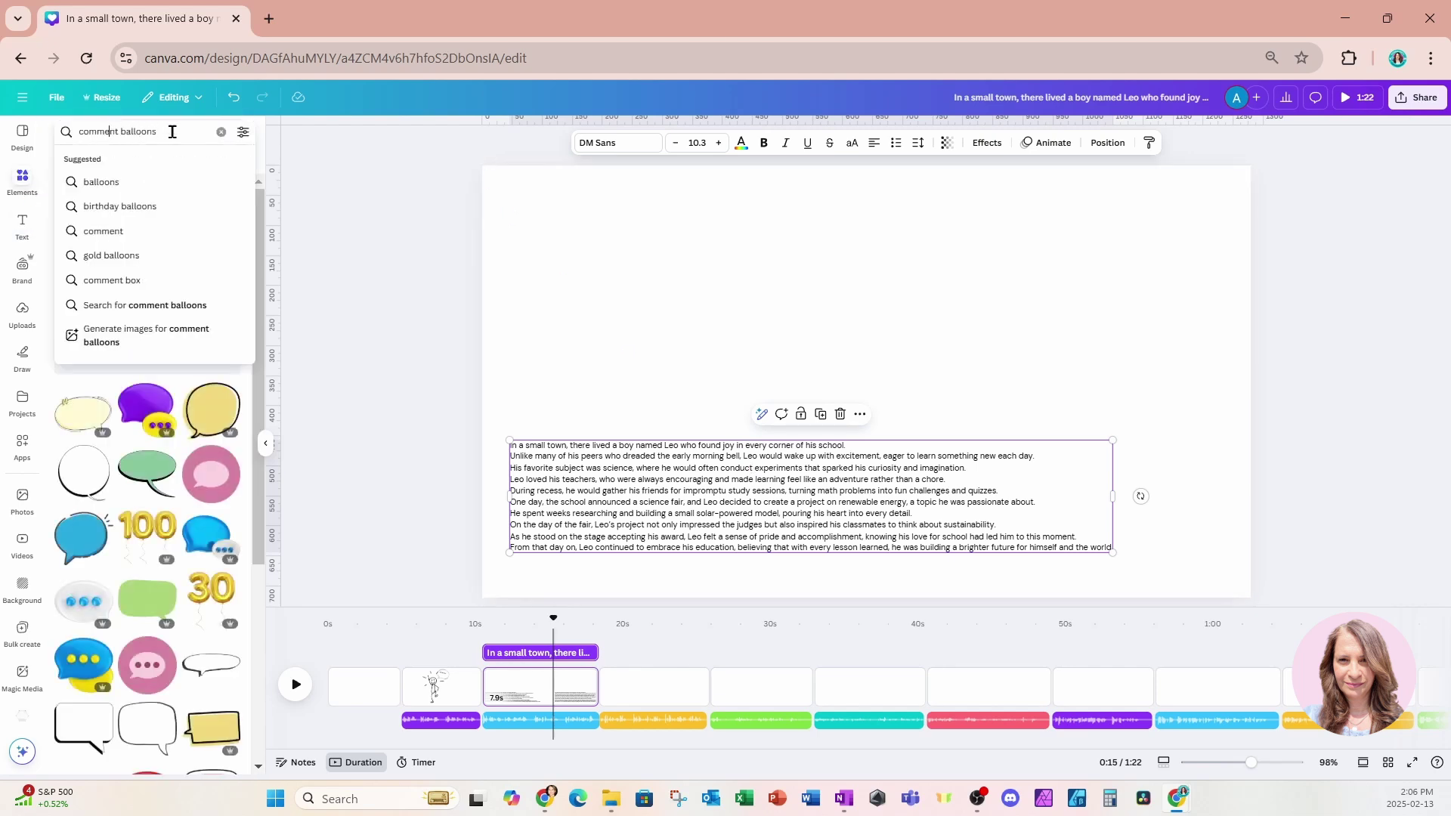
pyautogui.hotkey('ctrl', 'a')
pyautogui.write('stic')
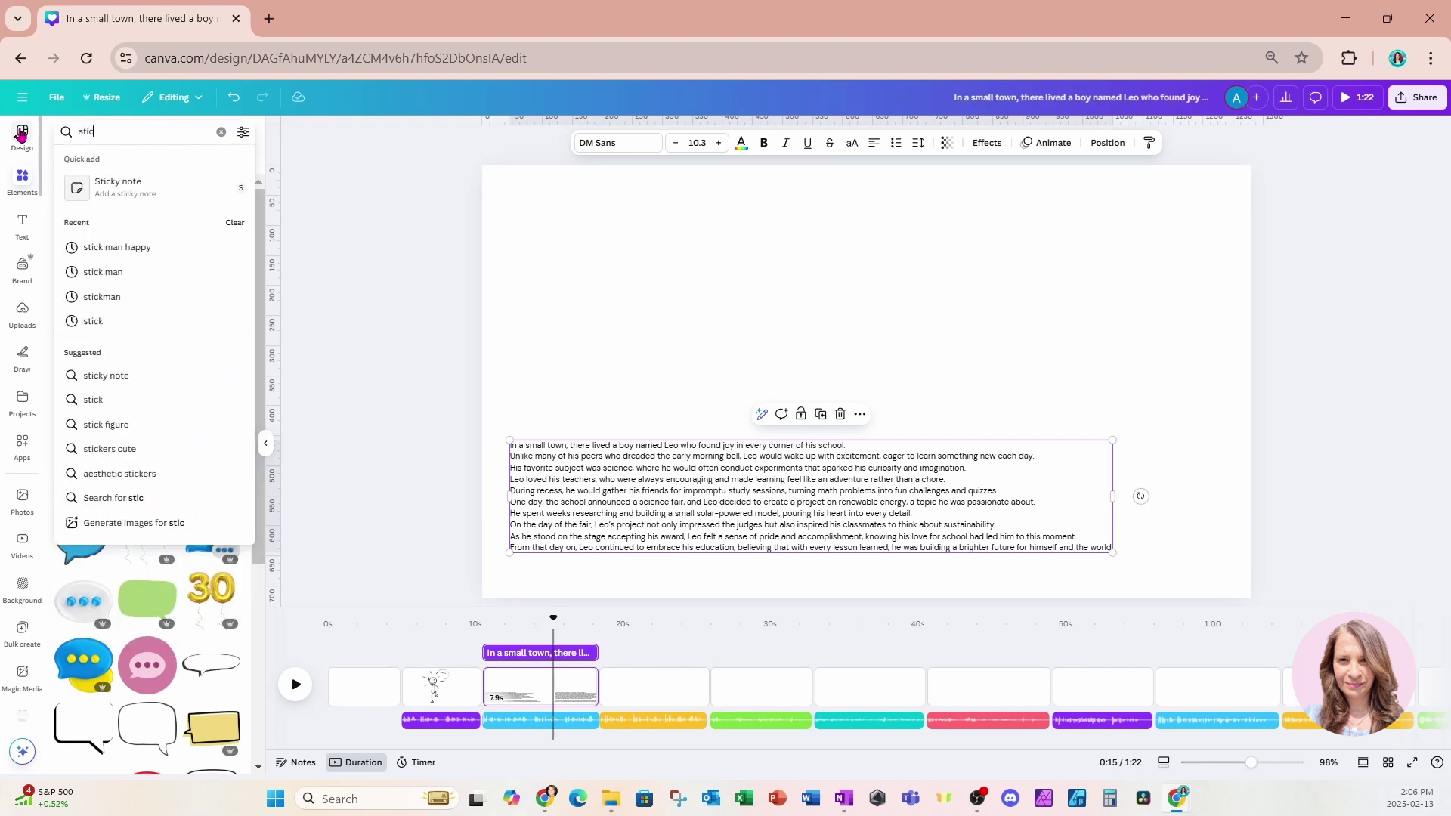
pyautogui.write('k man')
pyautogui.press('Return')
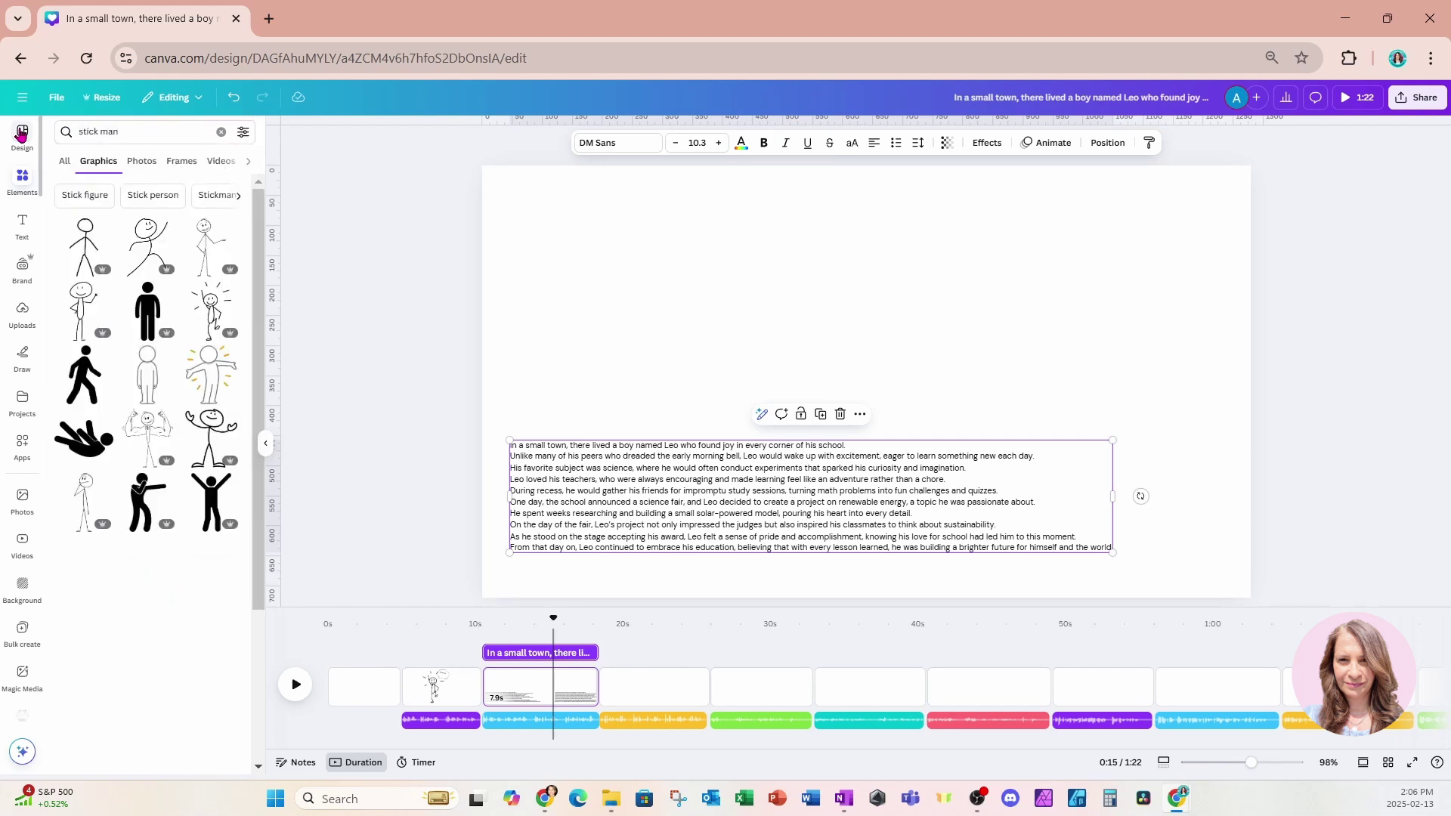
pyautogui.click(137, 128)
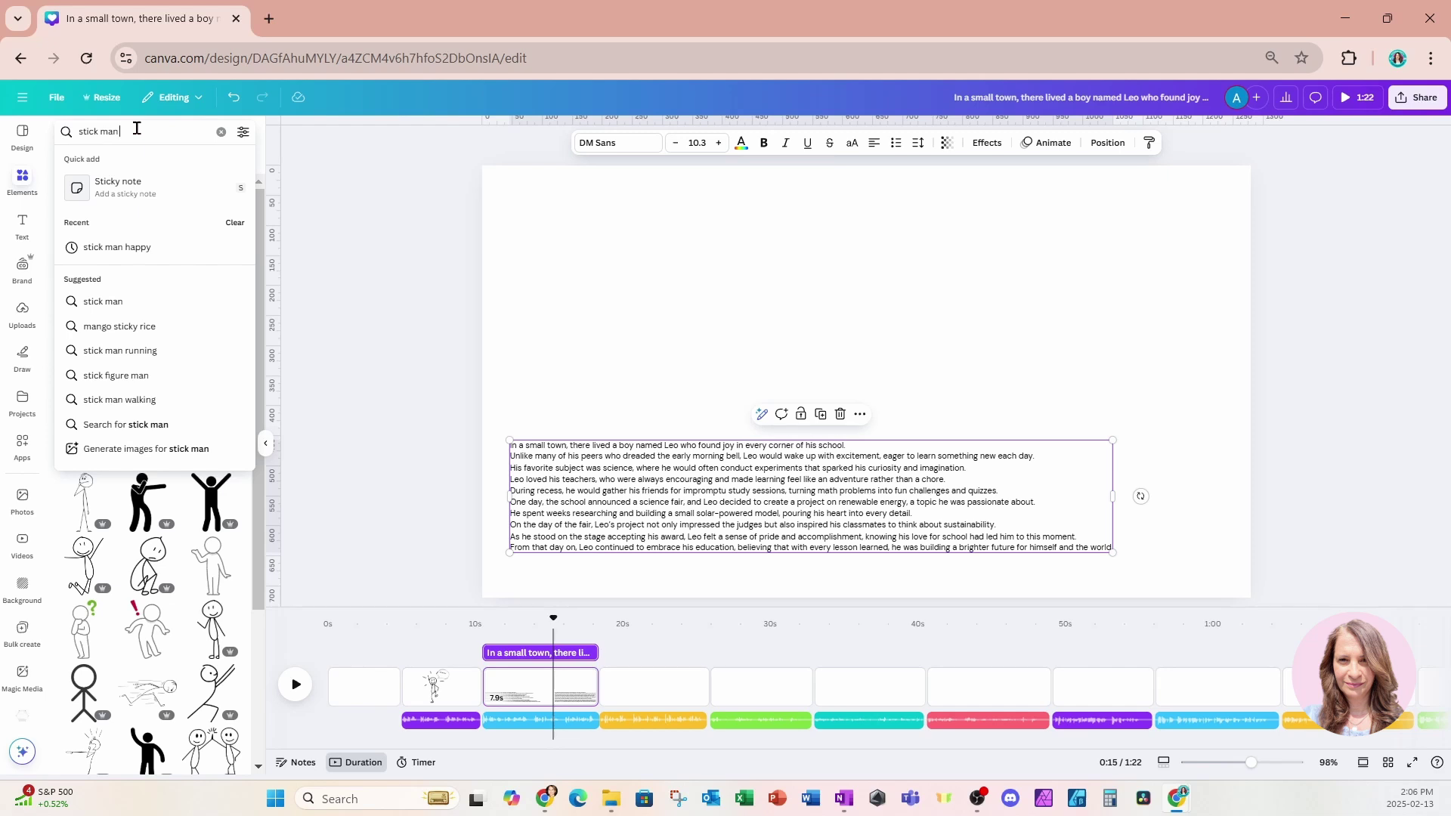
pyautogui.write('bed')
pyautogui.press('Return')
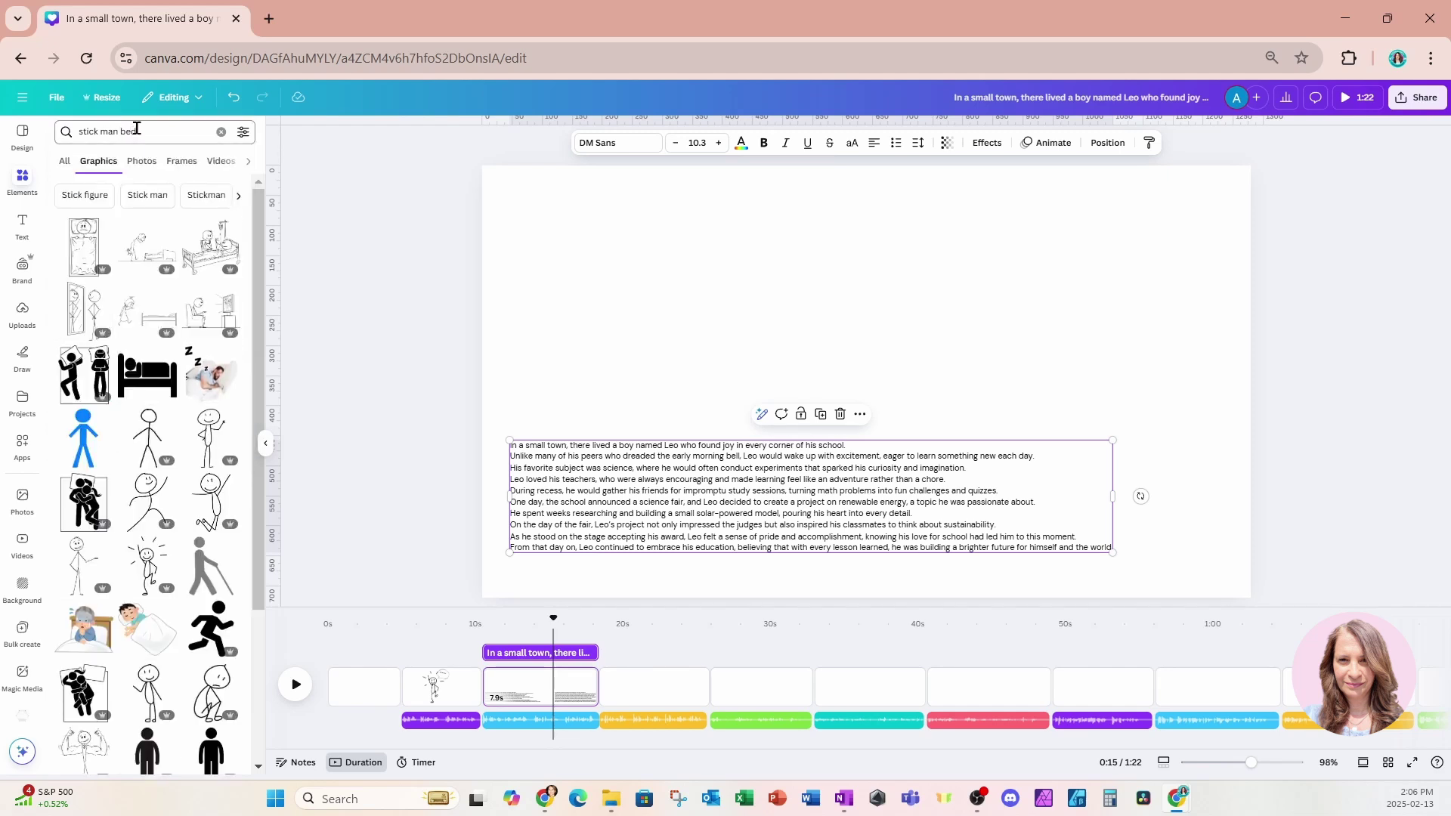
pyautogui.scroll(-5, 159, 385)
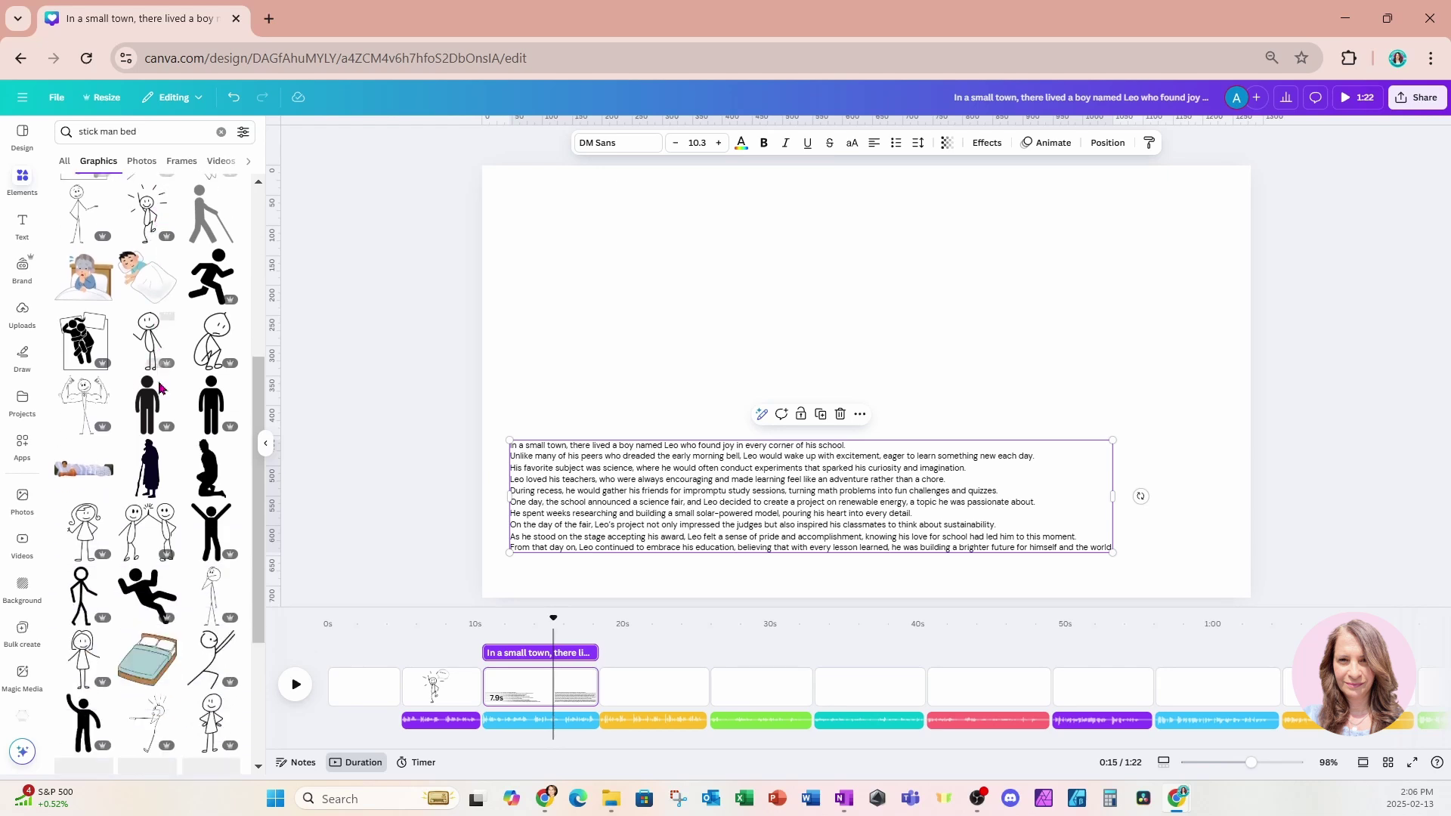
pyautogui.scroll(-5, 159, 388)
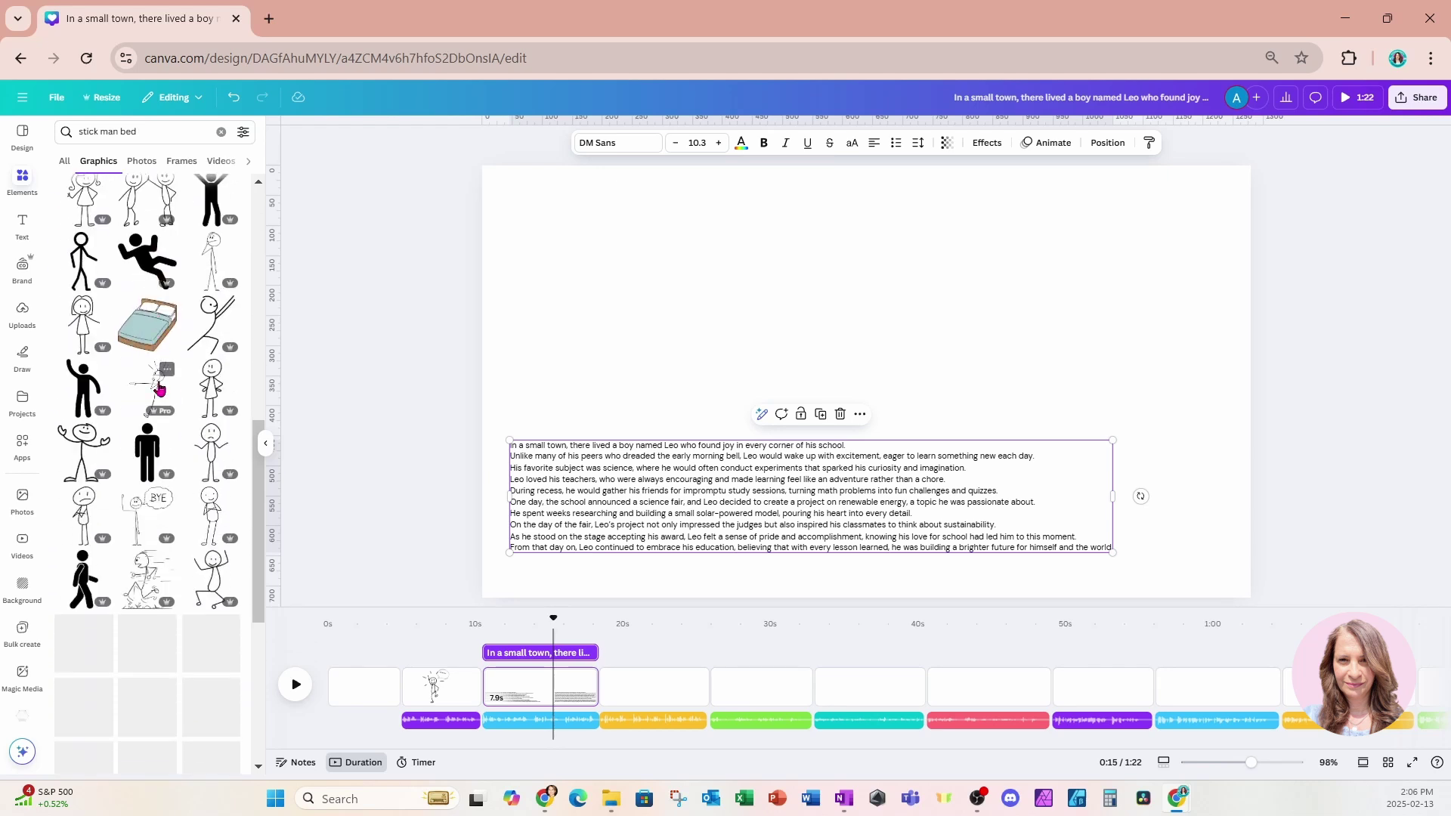
pyautogui.scroll(-2, 159, 388)
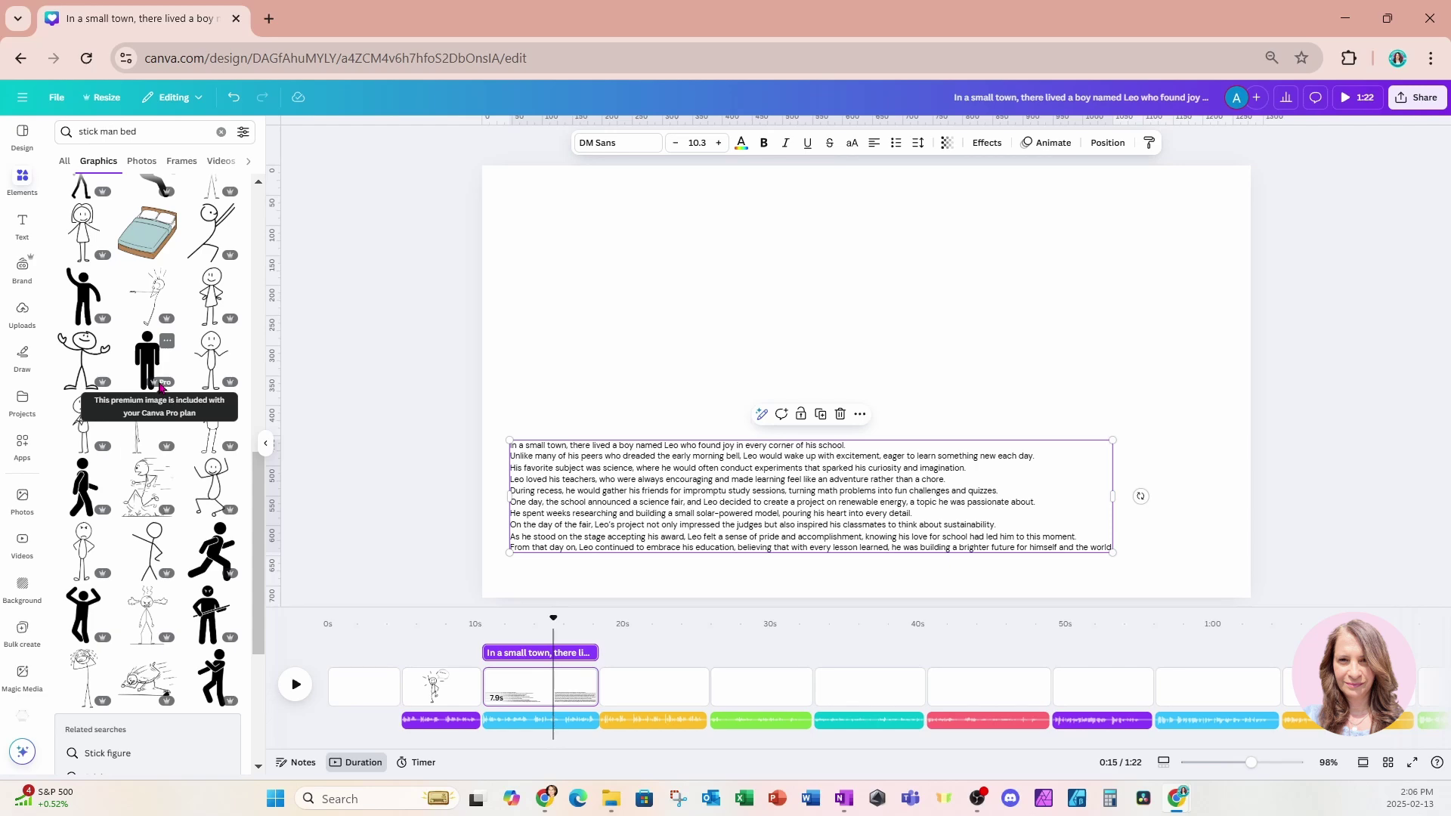
pyautogui.scroll(10, 160, 387)
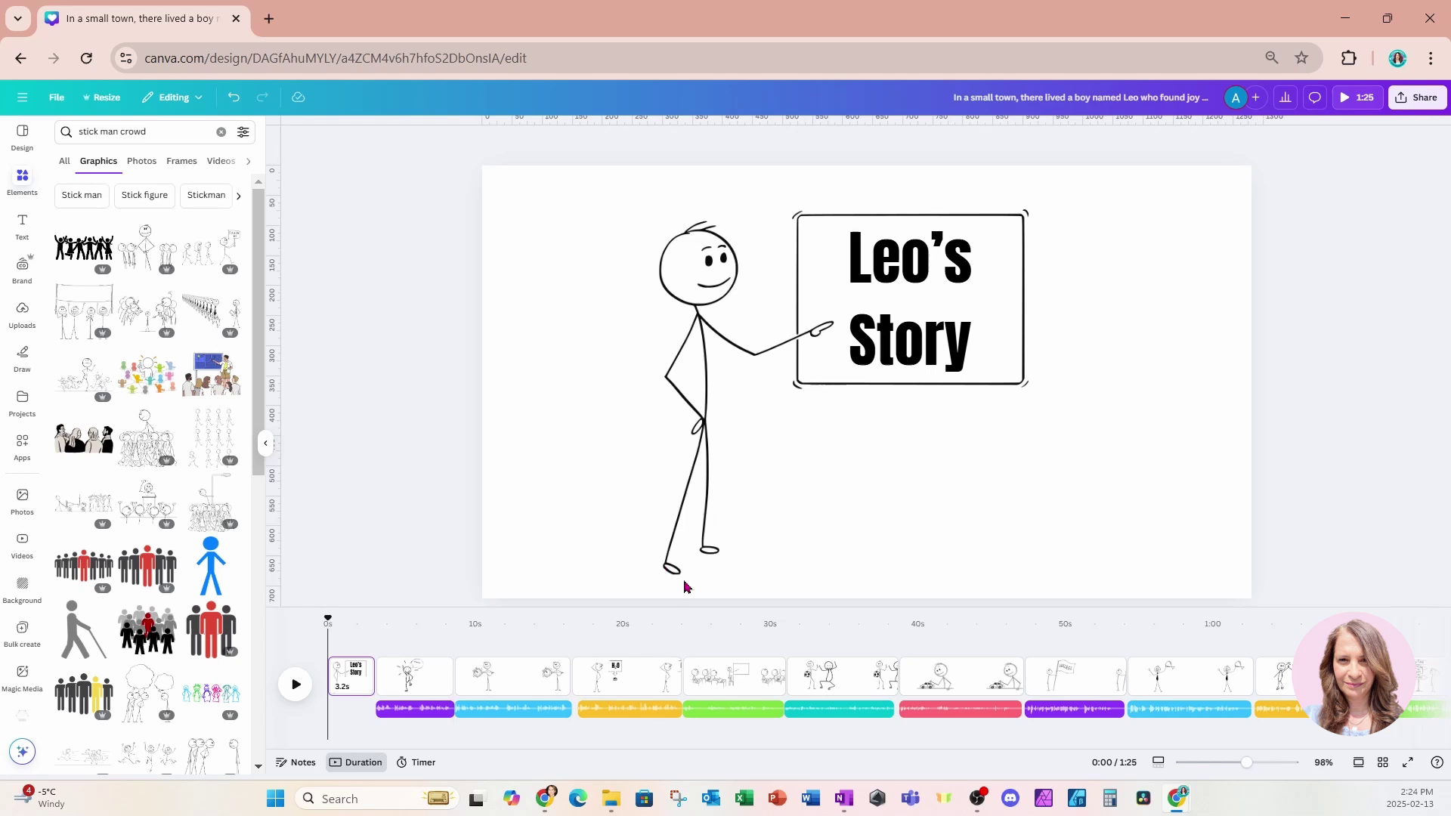
# Play the story from the start and pause at the soccer-ball scene at 0:33
pyautogui.click(296, 685)
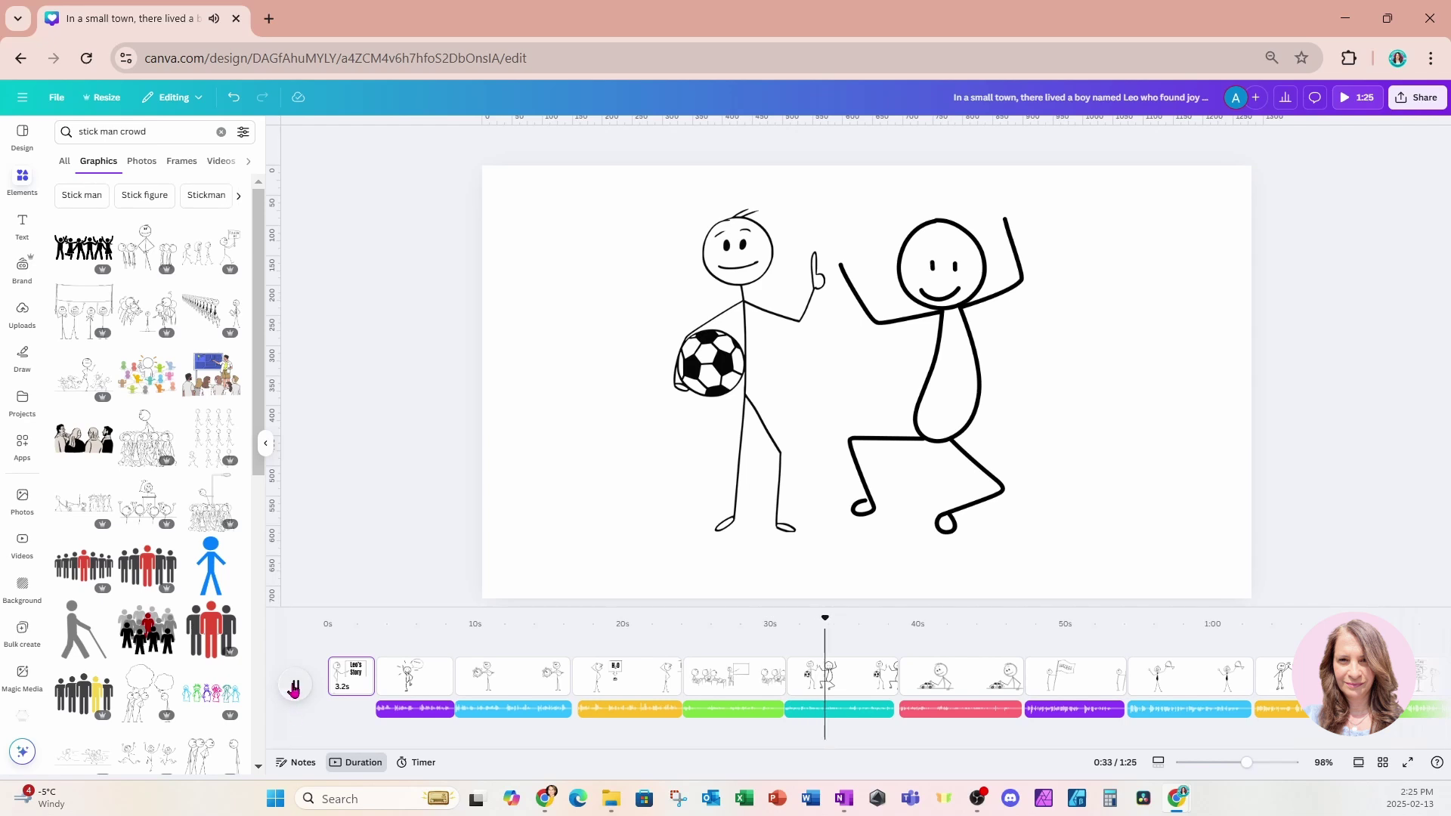
pyautogui.click(295, 685)
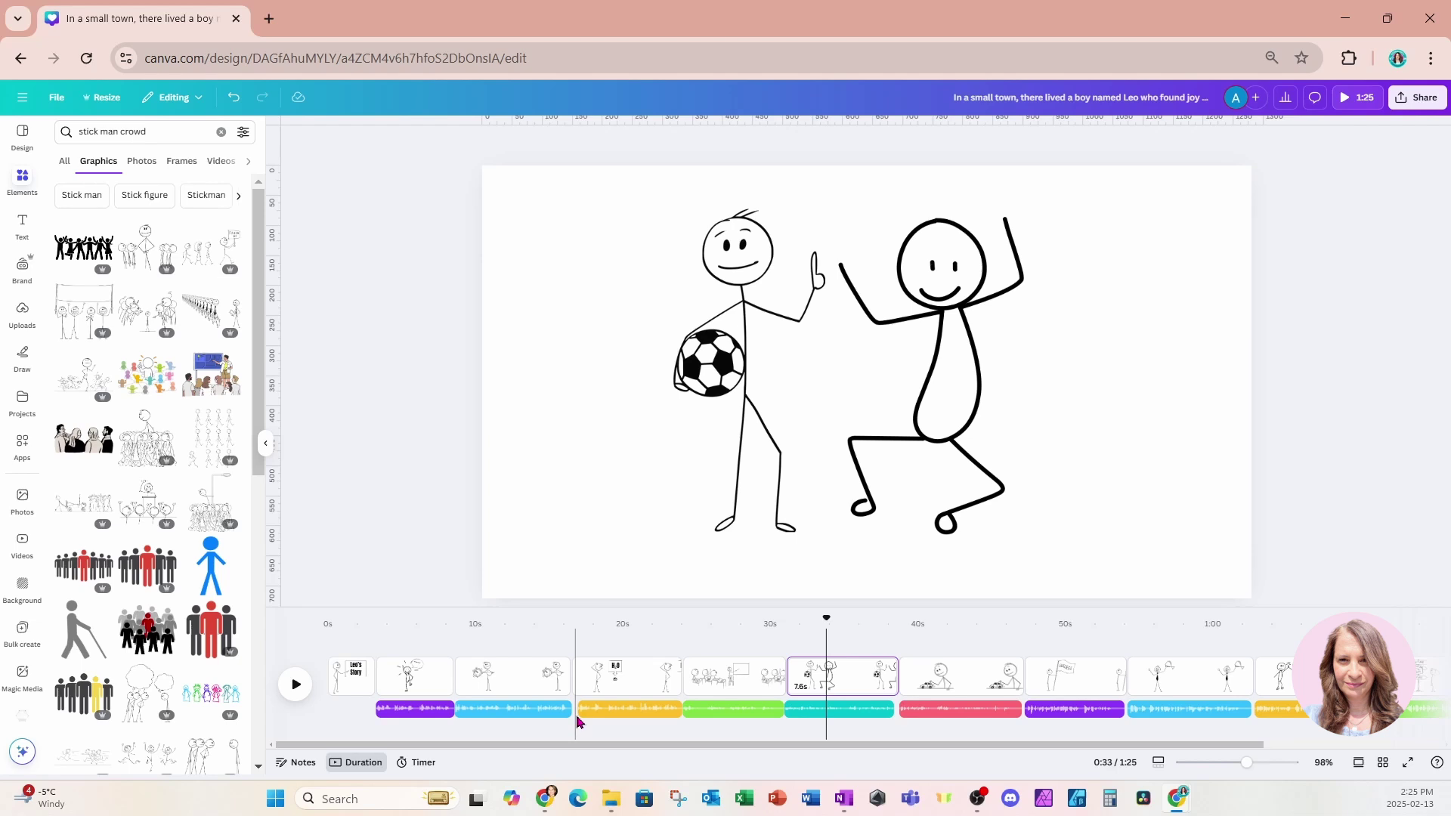
pyautogui.click(1415, 99)
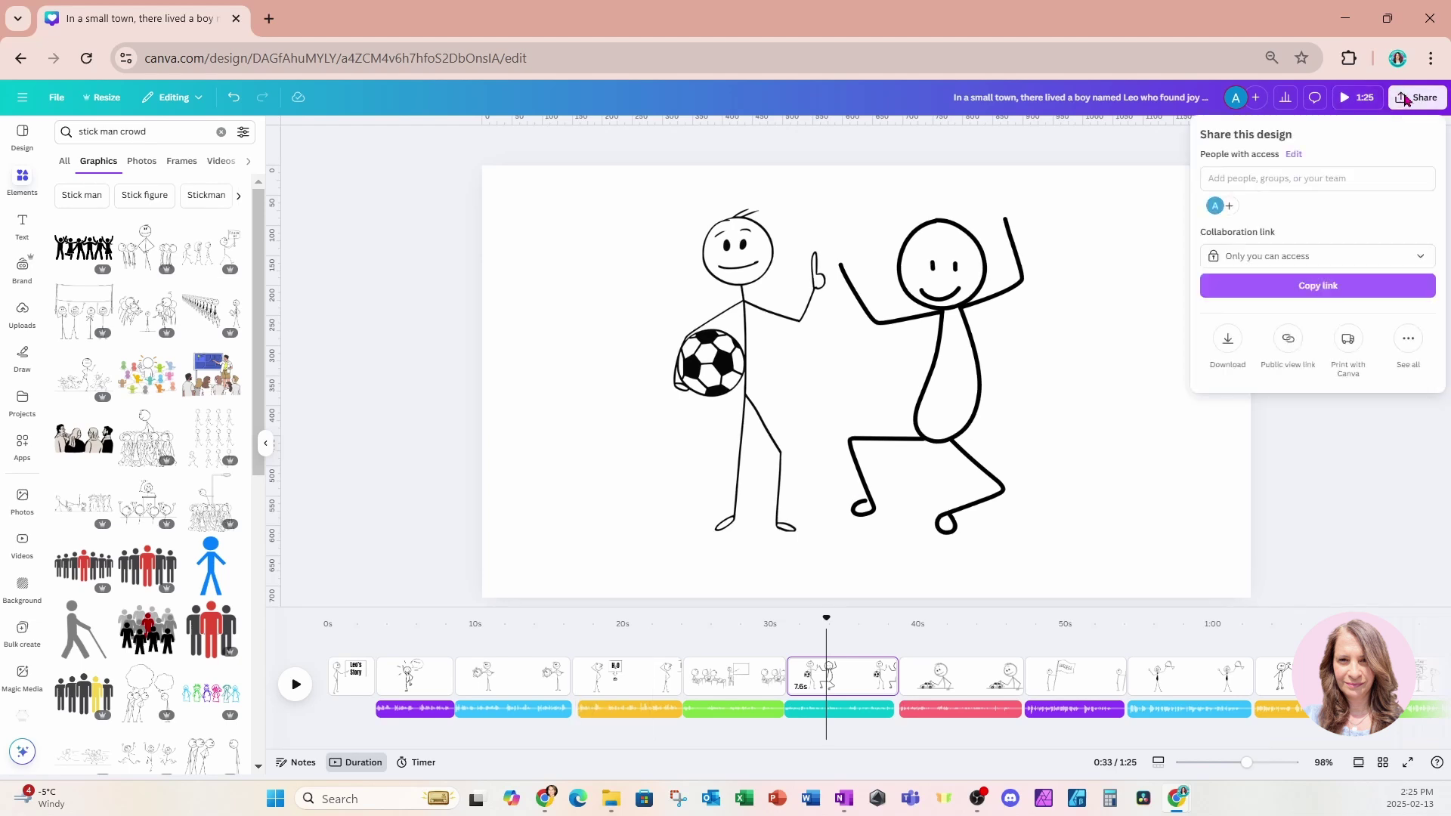
pyautogui.click(1230, 340)
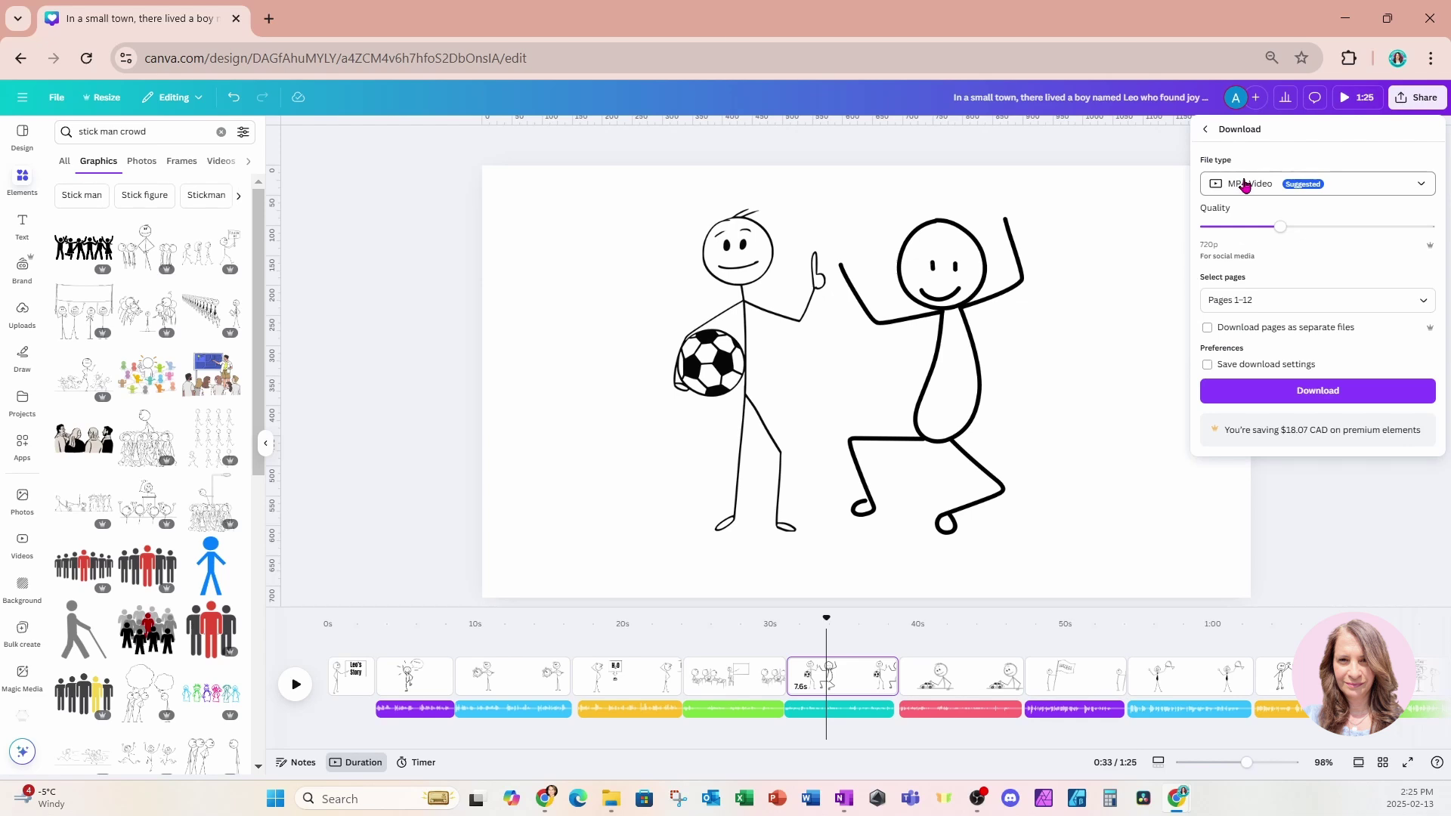
pyautogui.click(1142, 272)
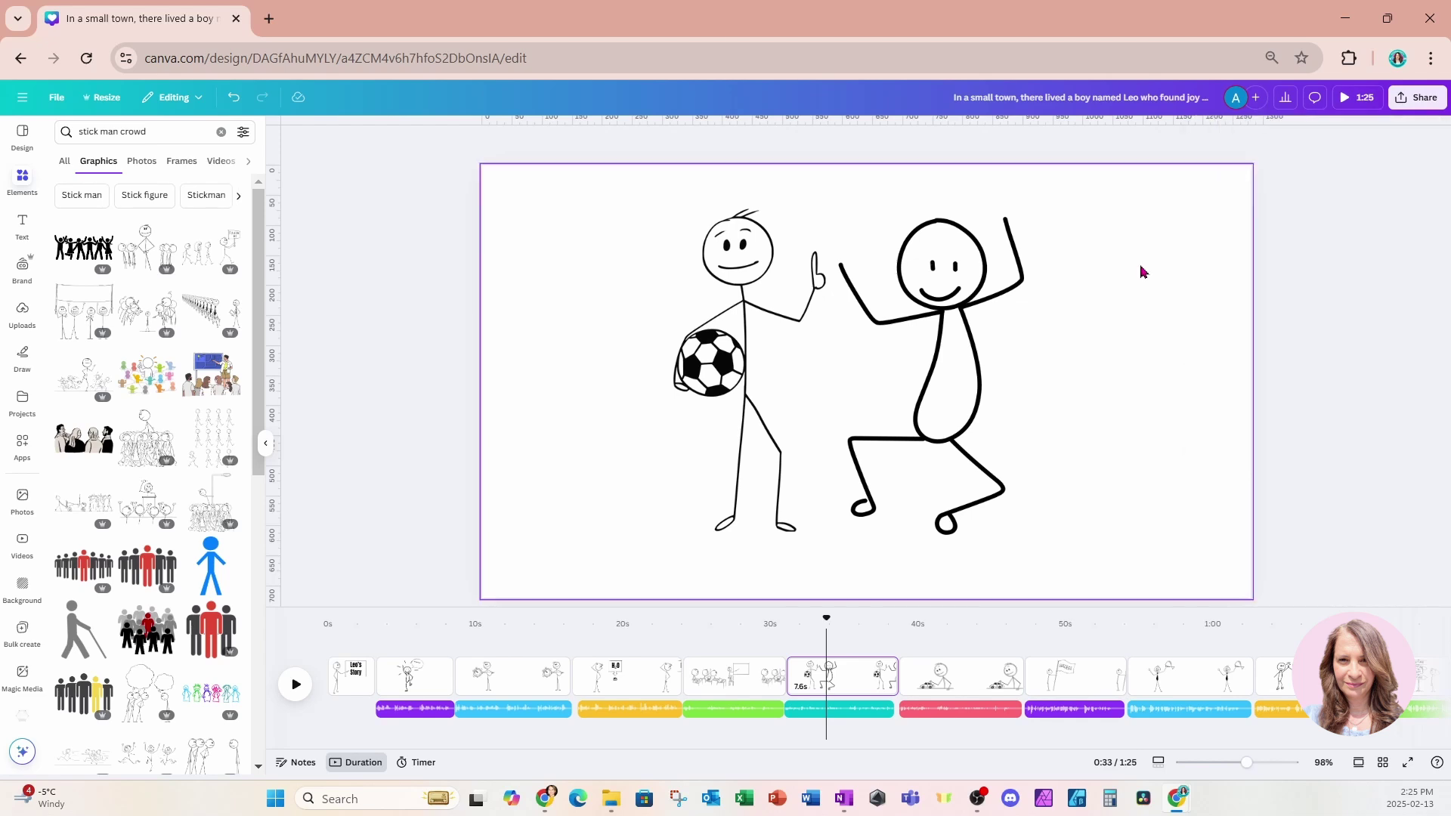